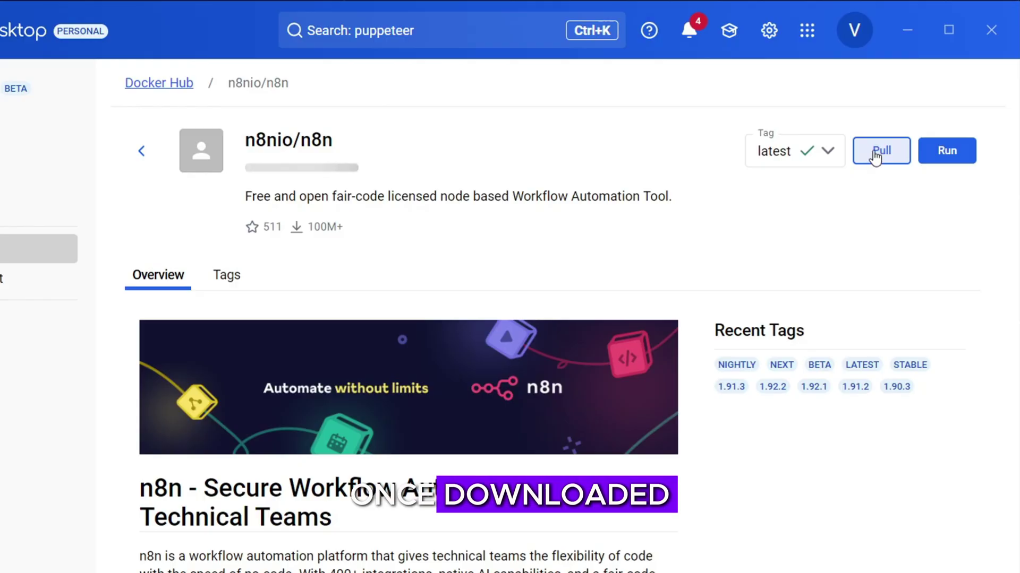
Start a new container from the n8nio/n8n image with host port 5678.
left_click(136, 155)
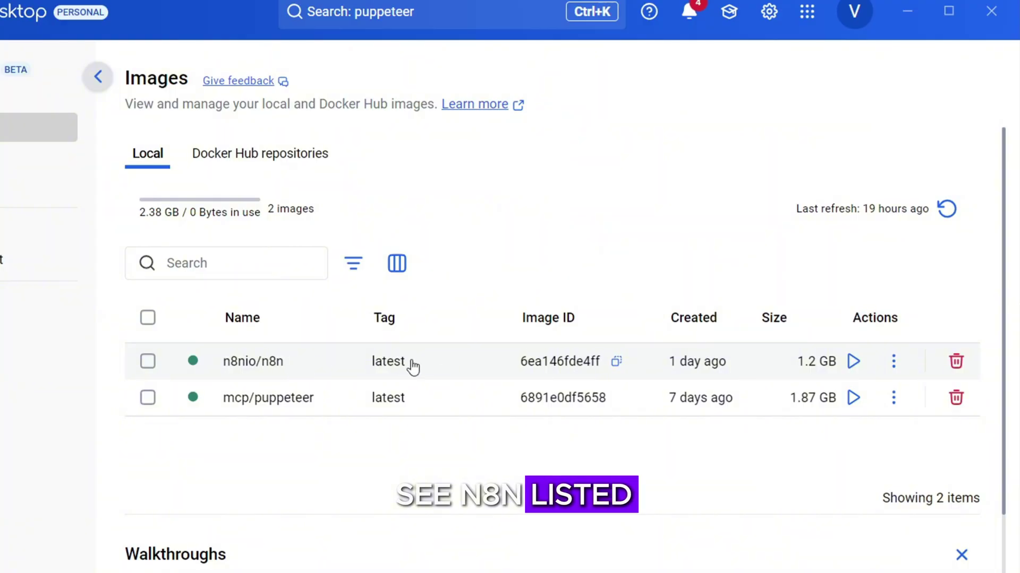
left_click(853, 362)
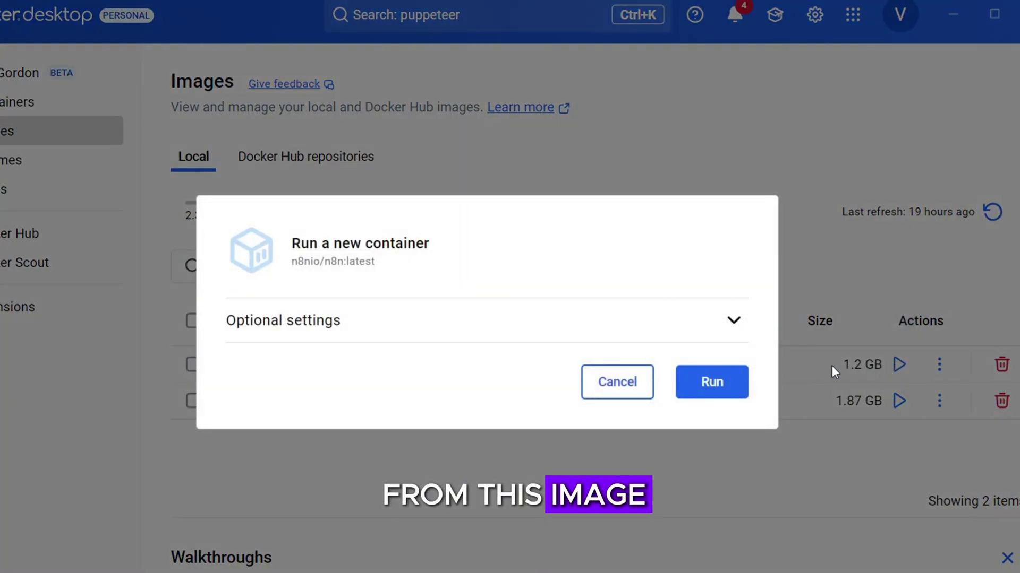
left_click(353, 321)
left_click(329, 325)
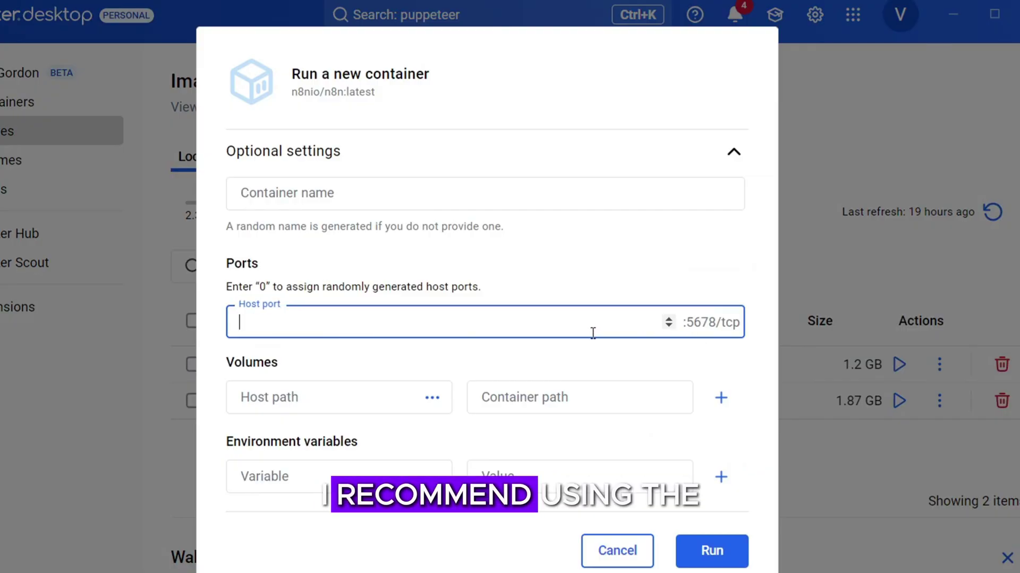
mouse_move(690, 328)
left_mouse_down()
mouse_move(720, 331)
mouse_move(688, 329)
left_mouse_up()
left_click(545, 336)
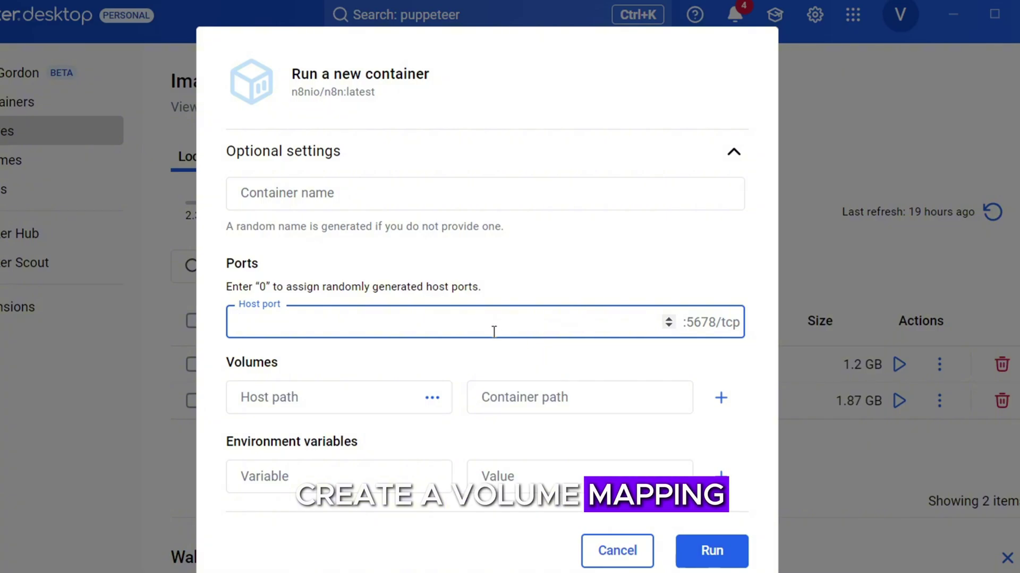
type("5678")
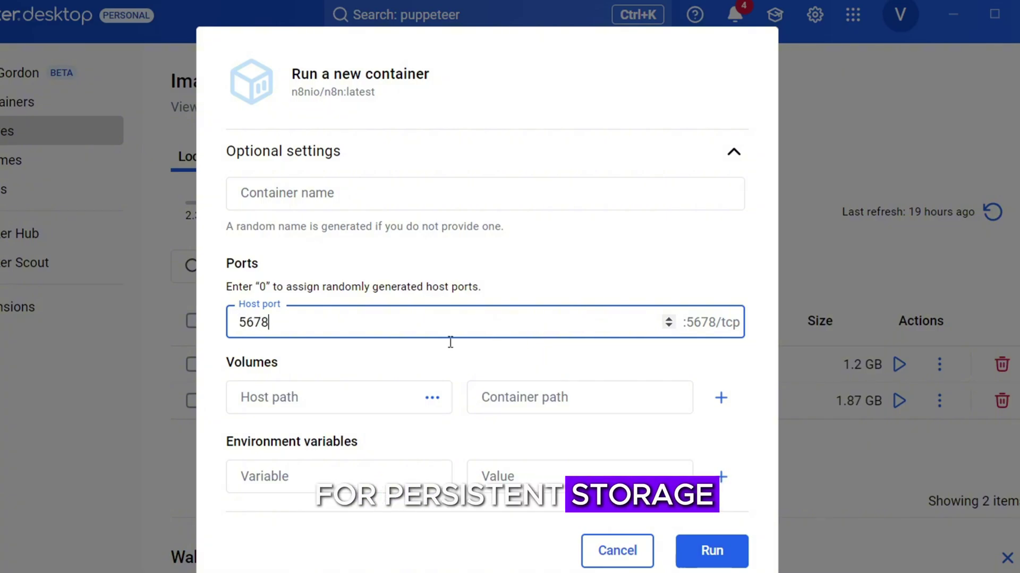
Mount a newly created C:\n8ndocker\n8n folder at container path /my n8n.
left_click(401, 402)
right_click(272, 188)
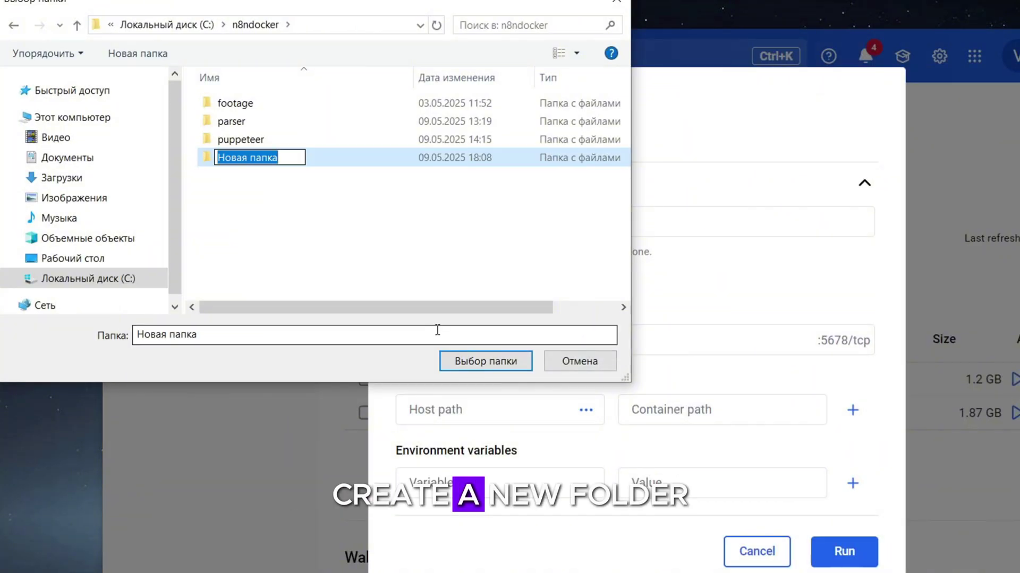
type("n8n")
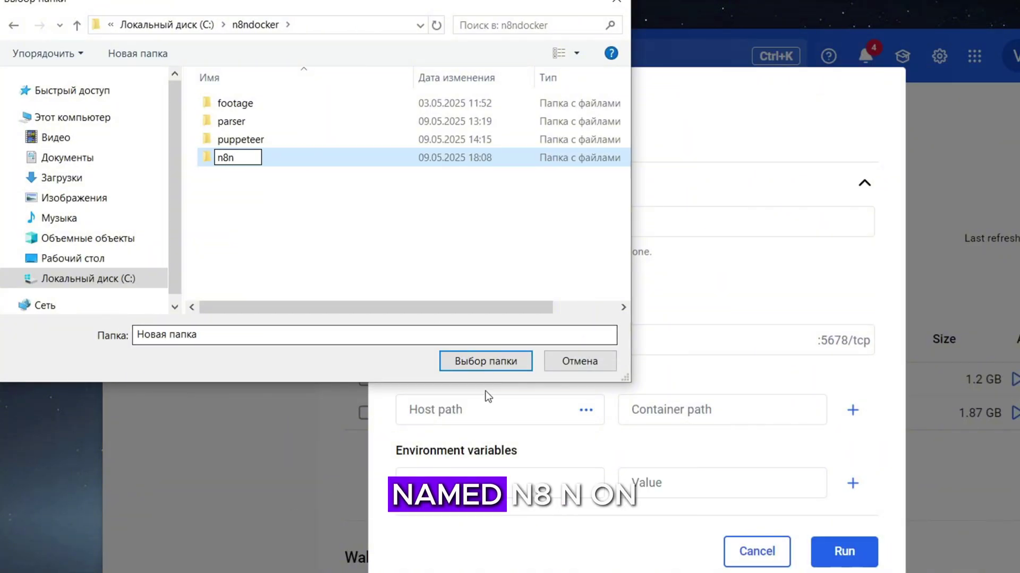
left_click(346, 121)
left_click(484, 361)
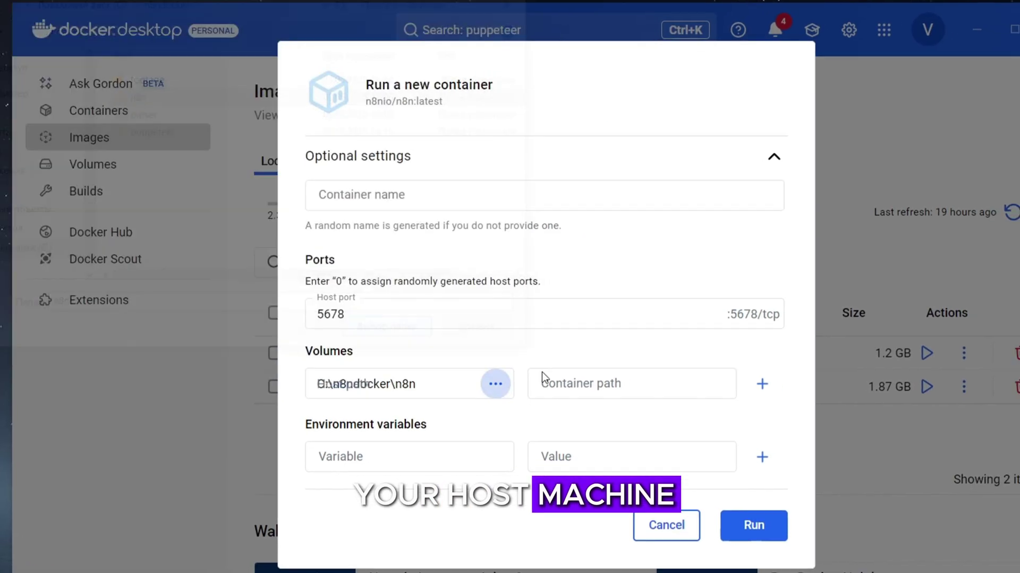
left_click(542, 378)
type("/my n8n")
Add environment variable N8N_USER=root and launch the container.
left_click(482, 443)
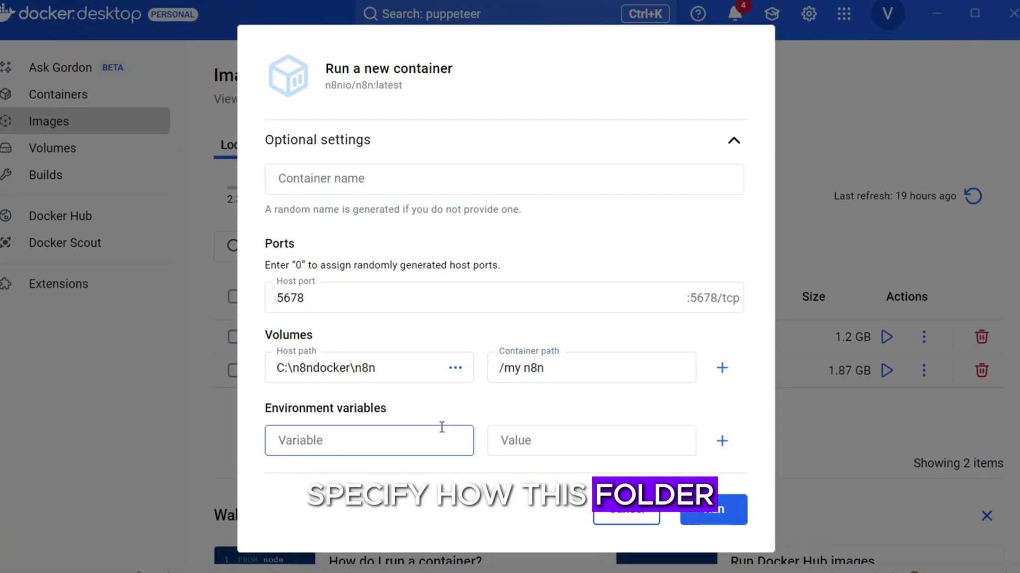
key("super+v")
left_click(350, 215)
left_click(544, 451)
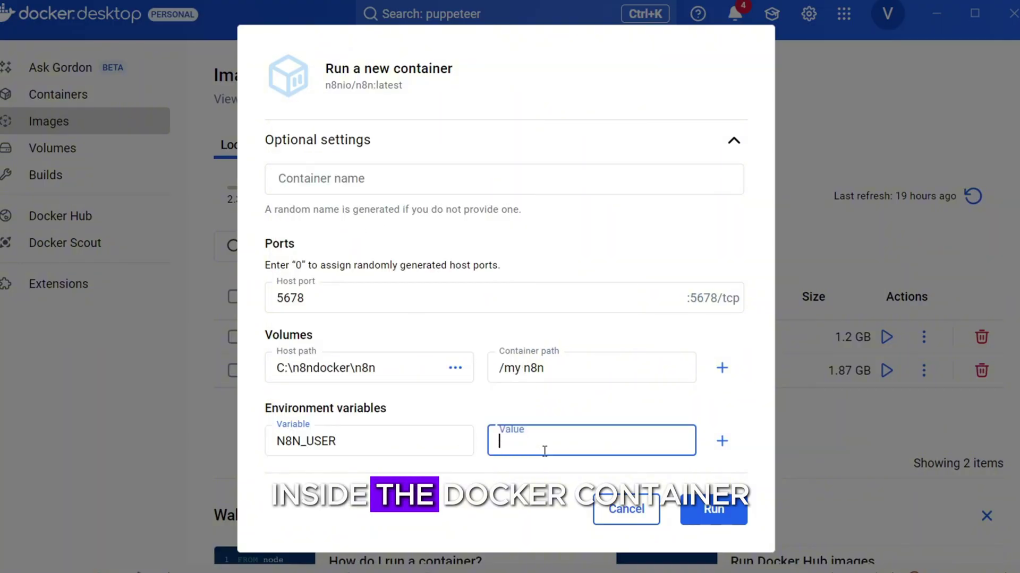
key("super+v")
left_click(611, 159)
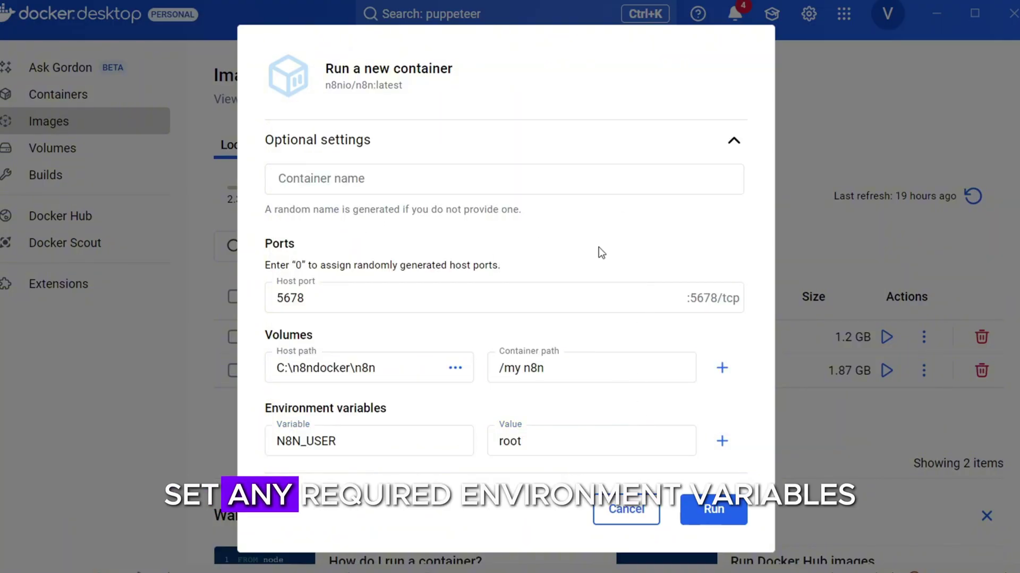
left_click(414, 173)
left_click(646, 241)
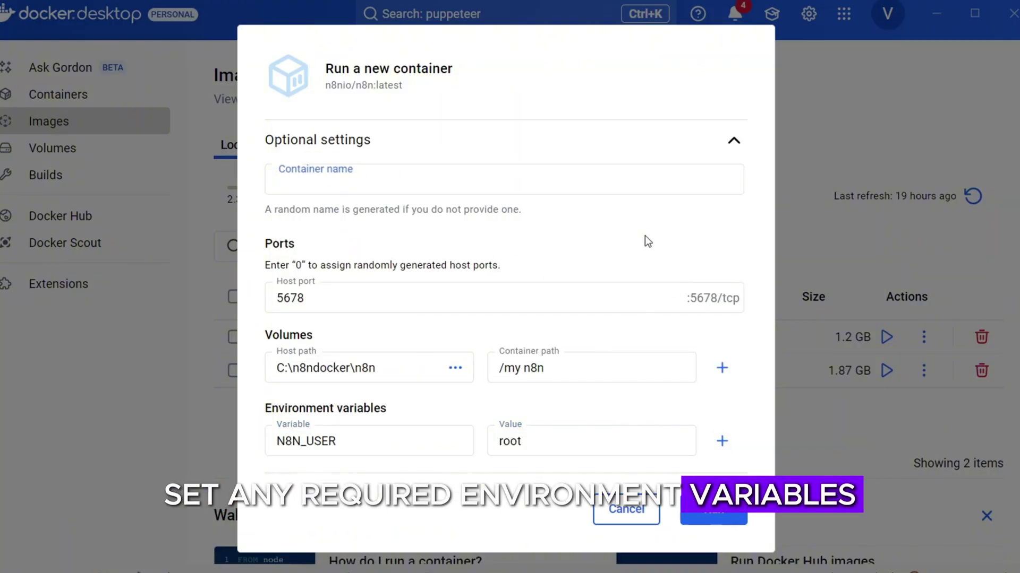
left_click(737, 513)
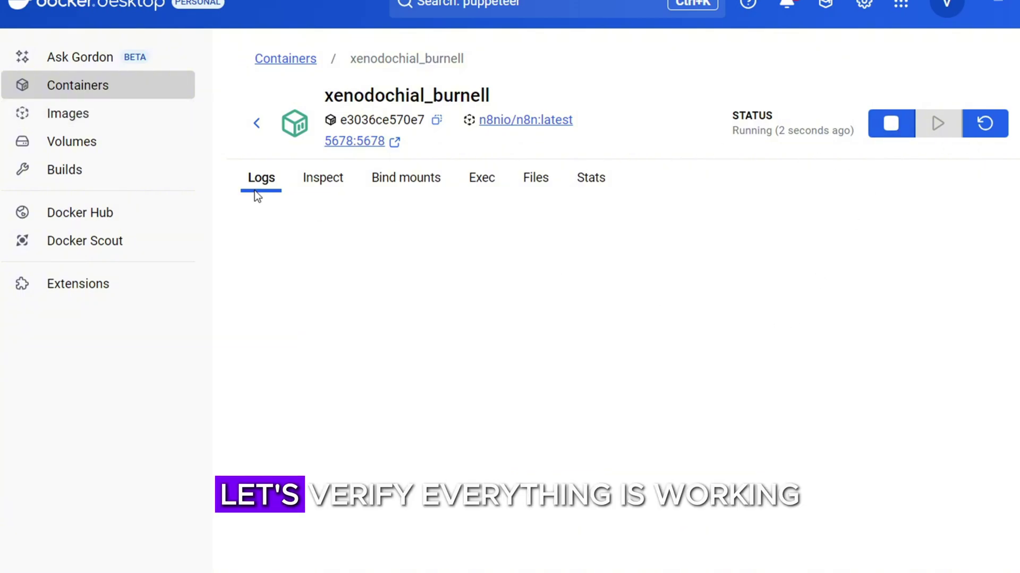
Expand the mounted my n8n folder in the container's Files, then open n8n at localhost:5678.
left_click(485, 196)
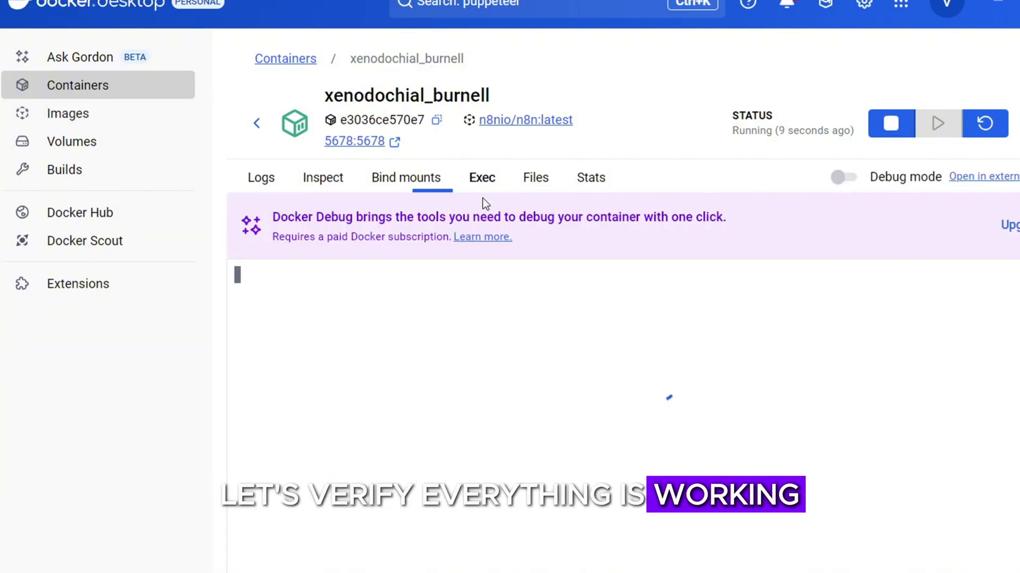
left_click(528, 181)
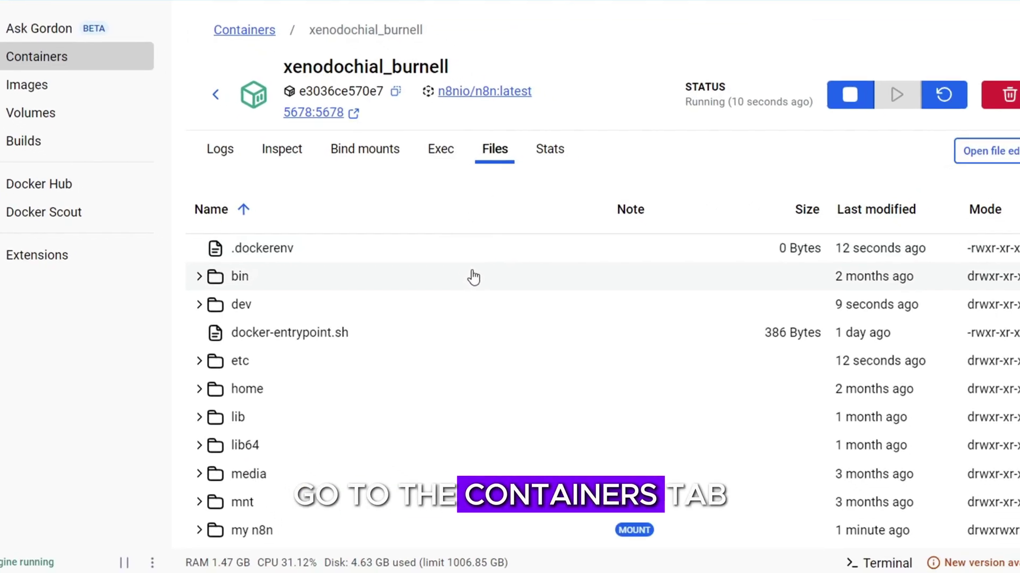
scroll(440, 346, "down", 5)
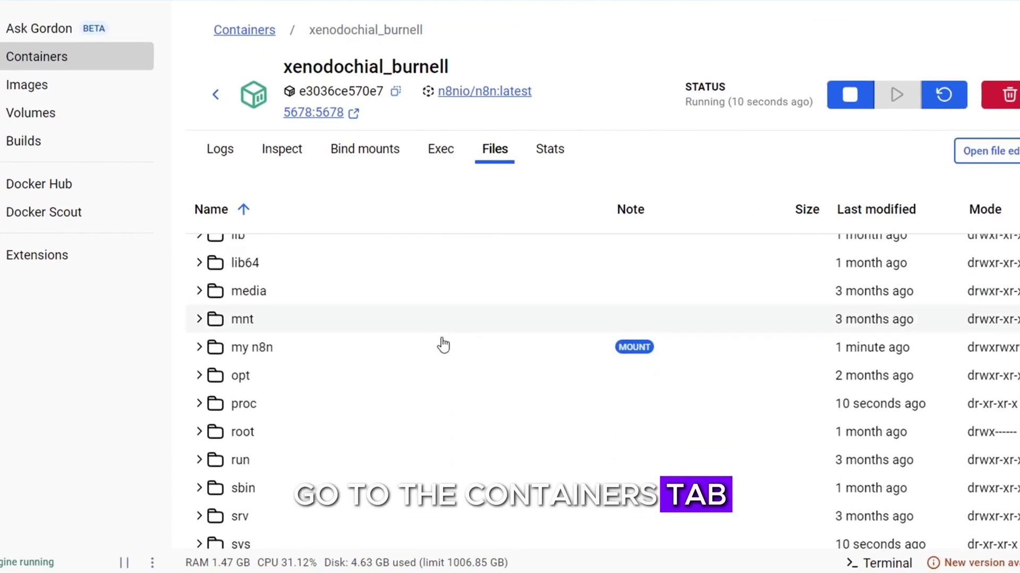
scroll(416, 400, "up", 3)
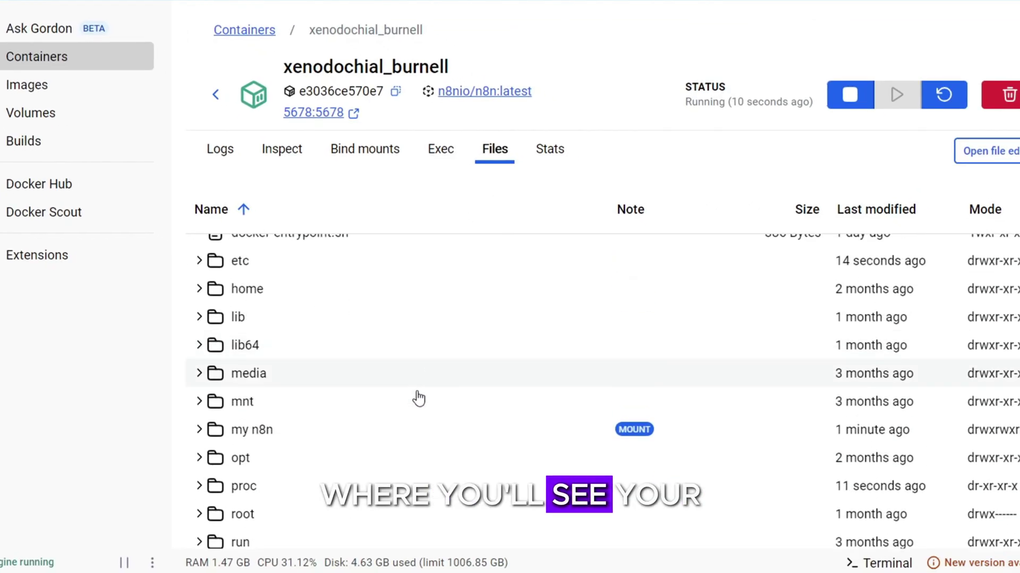
left_click(199, 431)
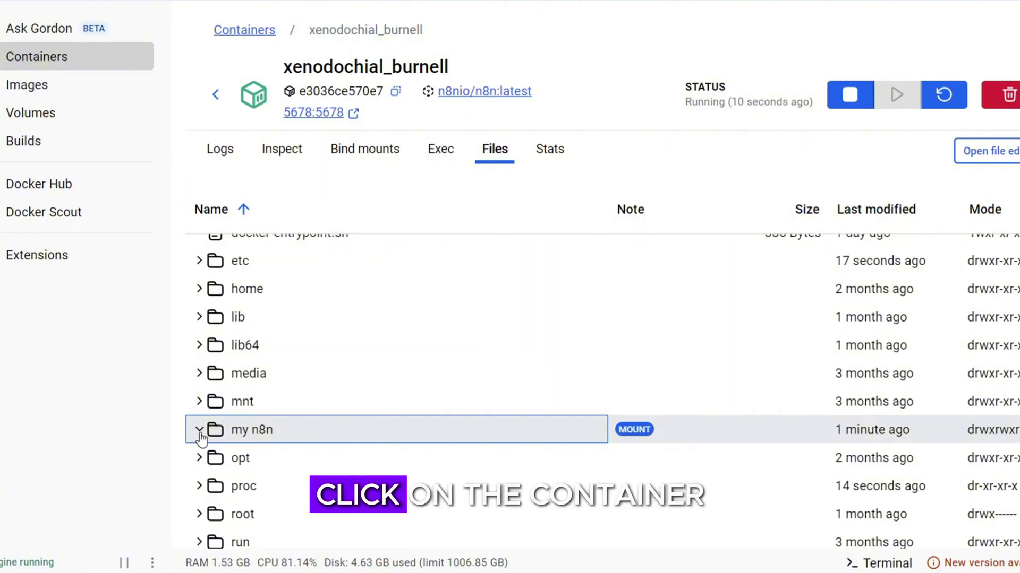
left_click(200, 431)
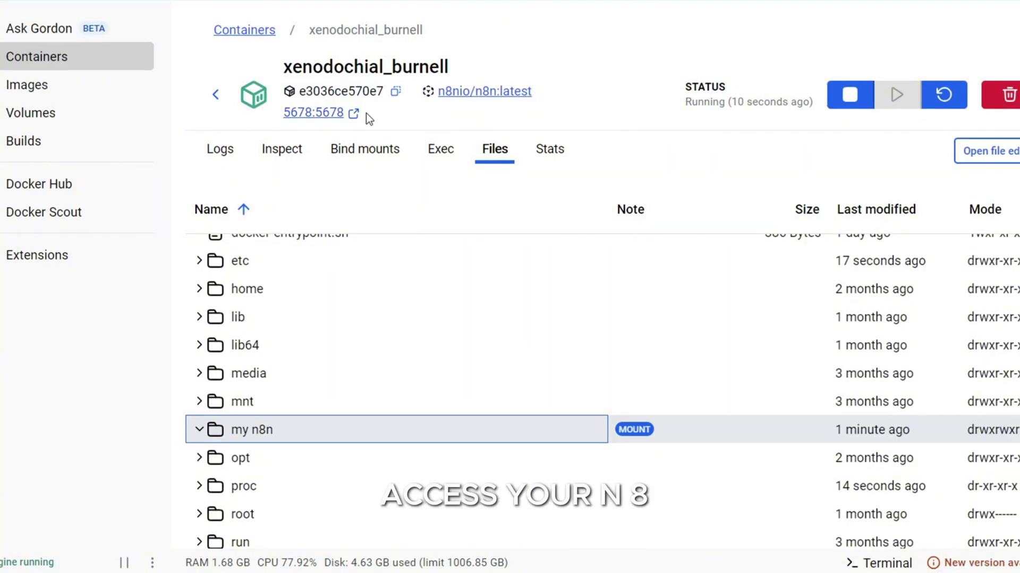
left_click(352, 117)
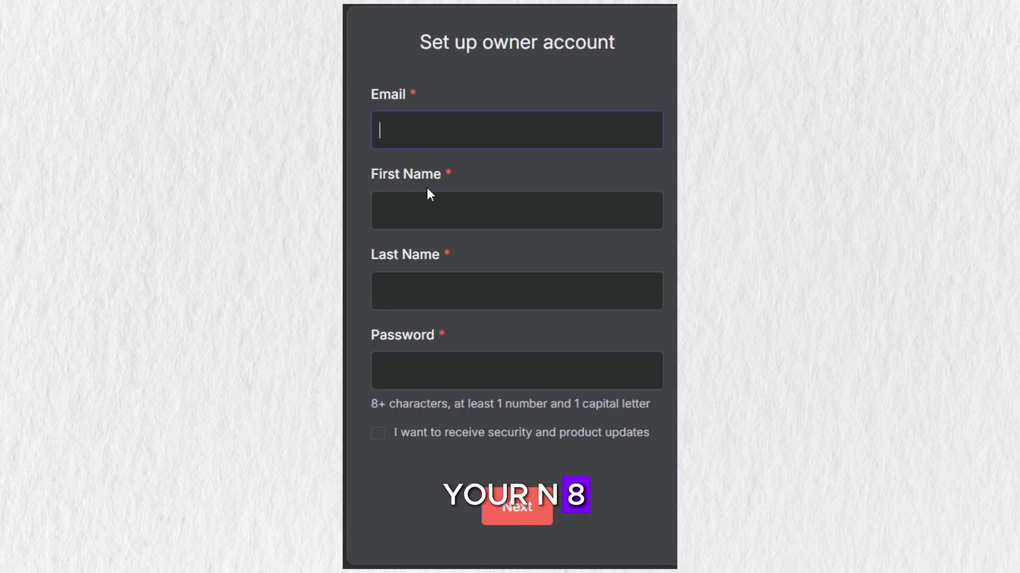
Fill in the owner account form, accept survey defaults, skip the offer, and start from scratch.
left_click(426, 212)
left_click(419, 301)
left_click(426, 412)
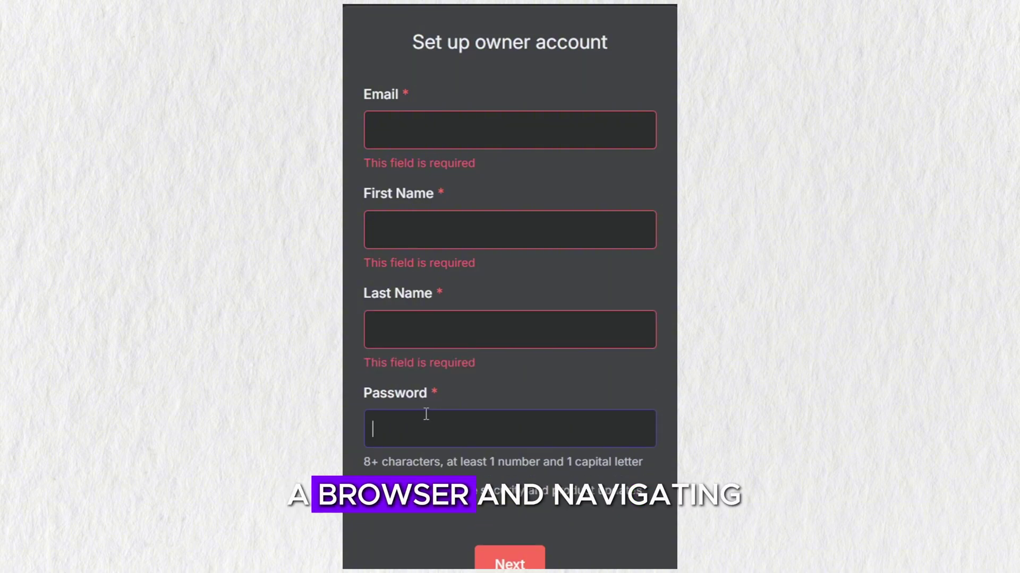
left_click(444, 372)
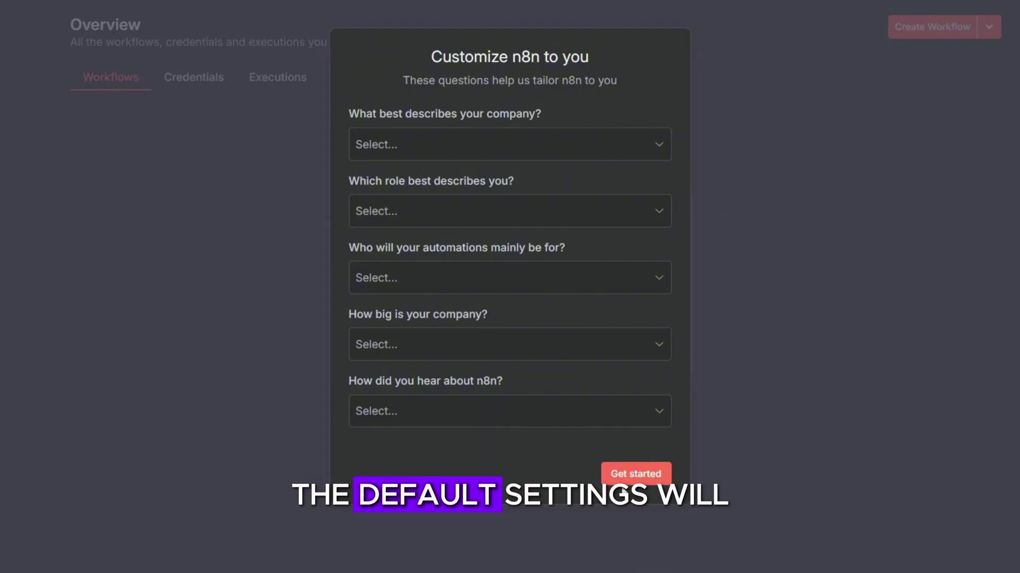
left_click(623, 489)
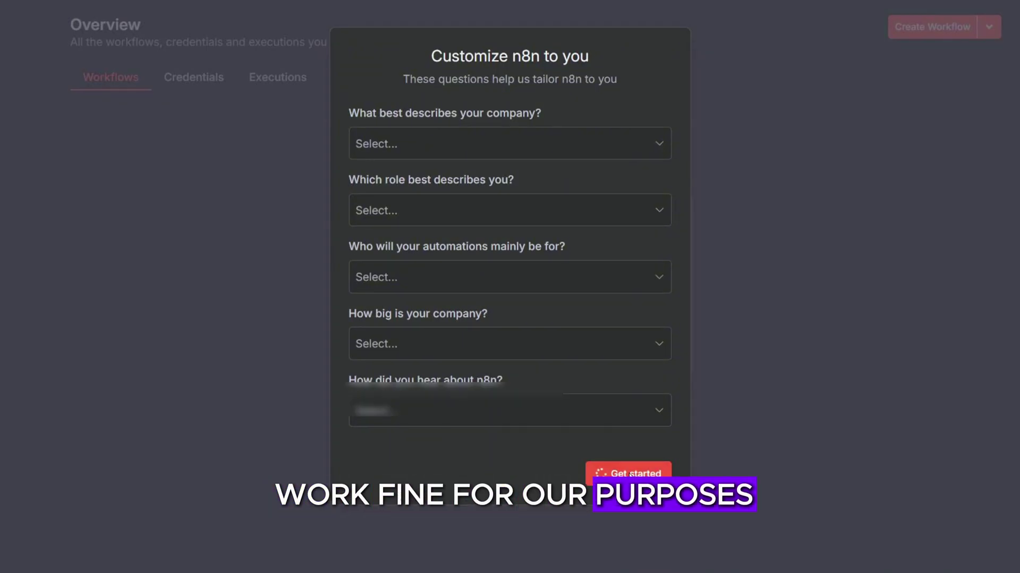
left_click(338, 477)
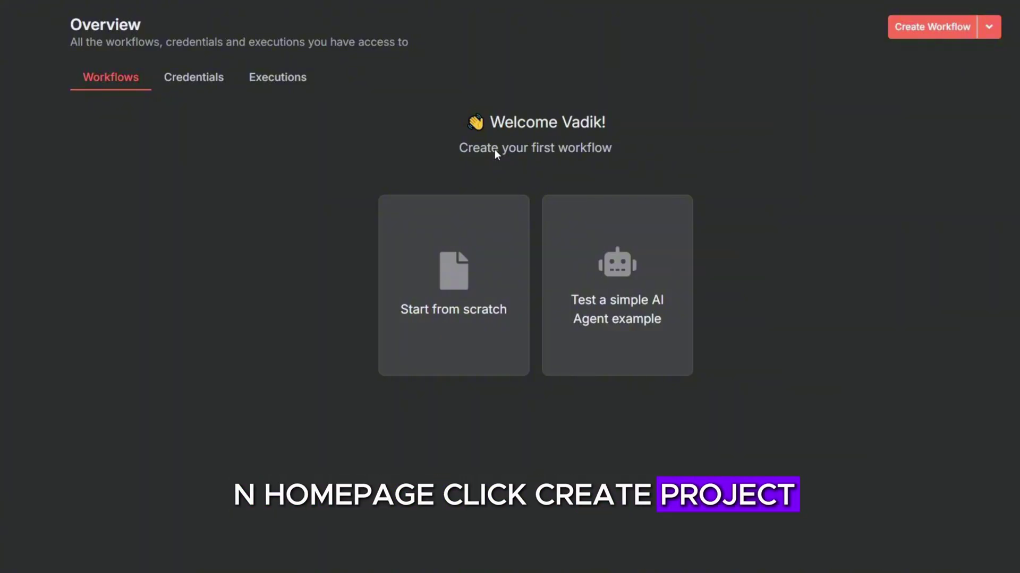
left_click(505, 297)
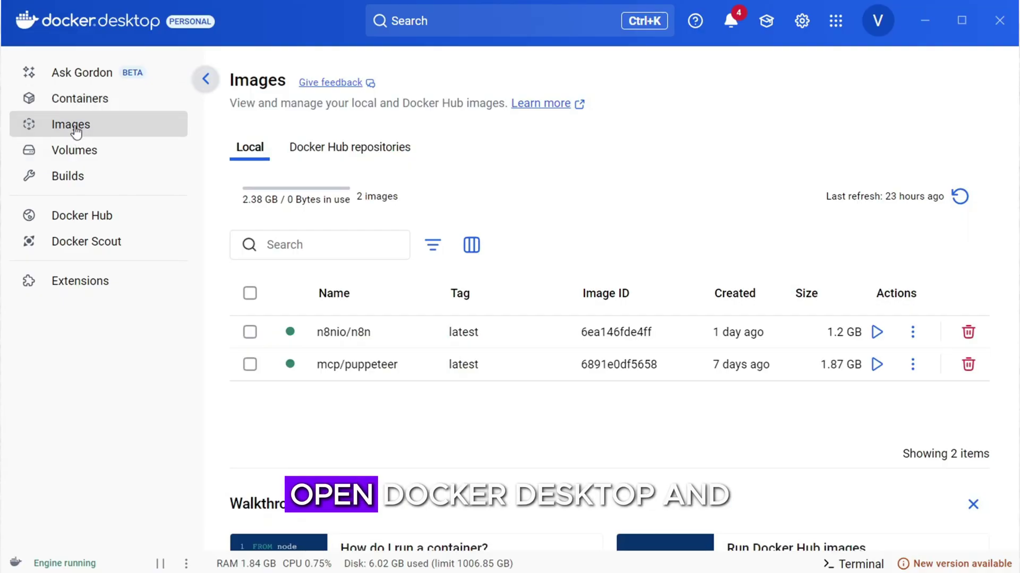
Switch to the Containers list to copy the running n8n container's ID.
left_click(78, 102)
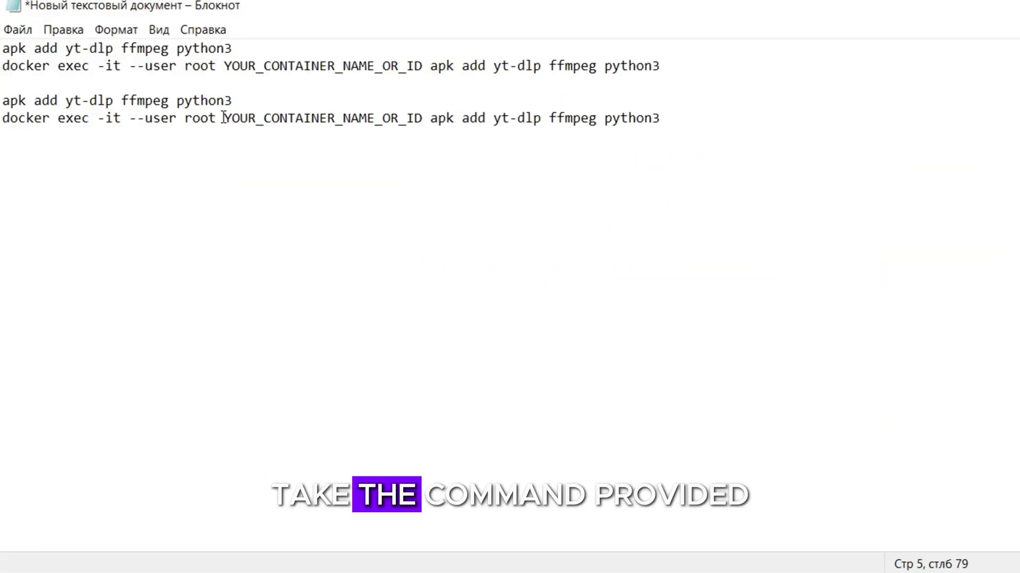
Replace YOUR_CONTAINER_NAME_OR_ID in Notepad with the copied container ID and select both command lines.
left_click_drag(223, 117, 426, 145)
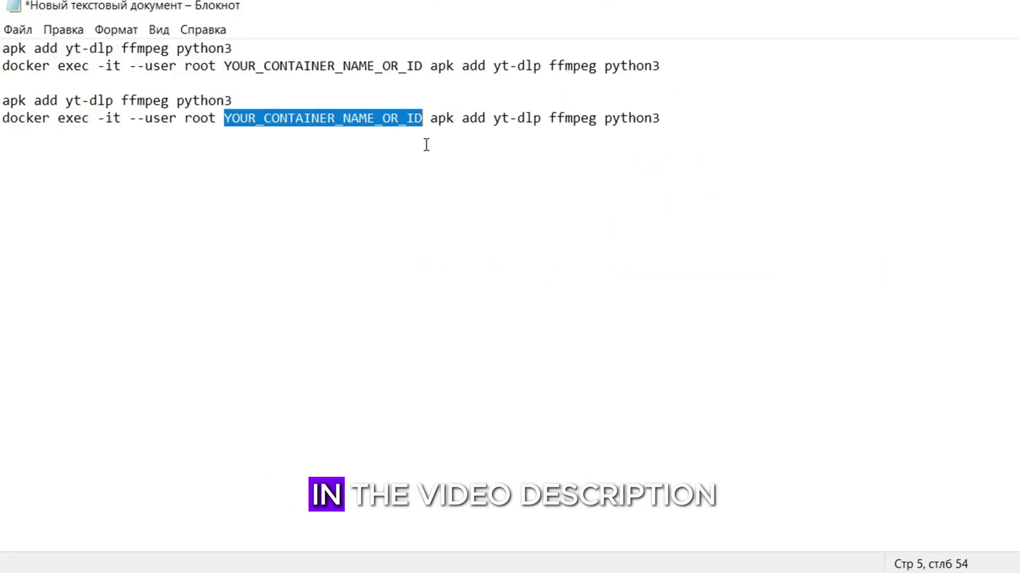
type("eb841e253118399e1b9427901f152fd44069b46424aa56fef58602f3fbdb1146")
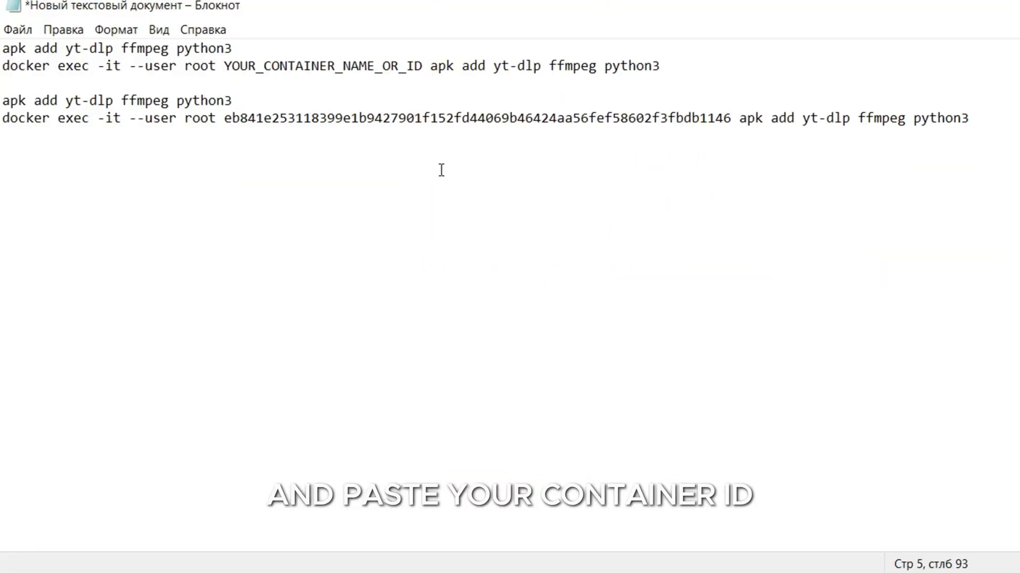
left_click_drag(972, 118, 2, 101)
key("ctrl+c")
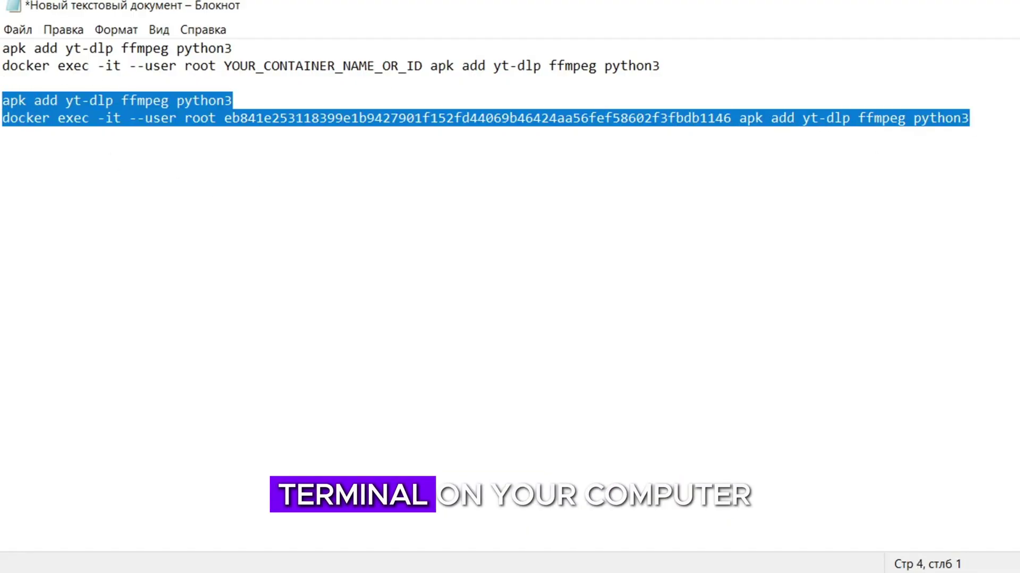
Run the docker exec install of yt-dlp, ffmpeg and python3 in Command Prompt.
key("super")
type("cmd")
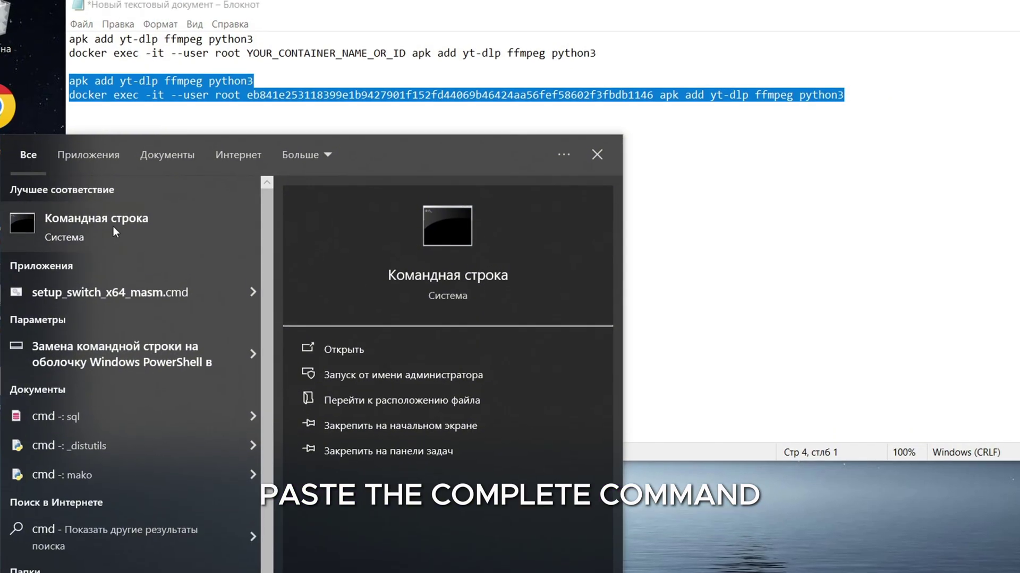
left_click(113, 227)
key("ctrl+v")
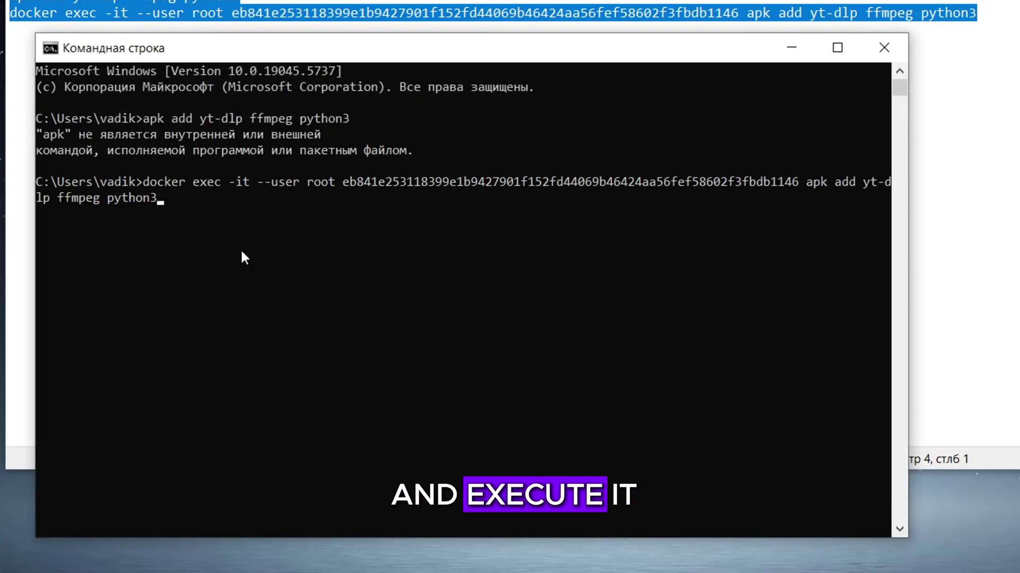
key("Return")
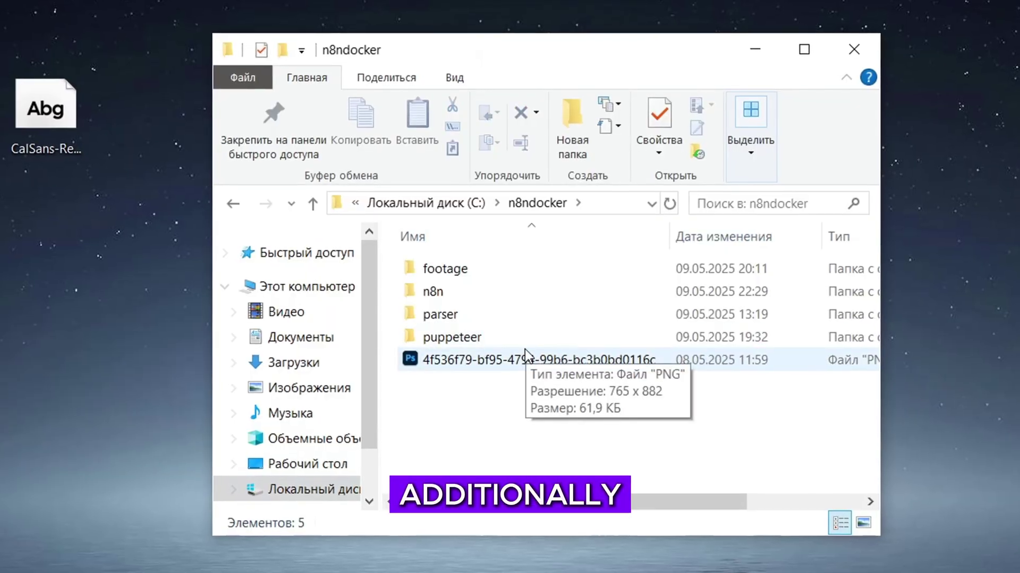
Move CalSans-Regular into C:\n8ndocker\n8n and confirm it appears under the container's my n8n.
double_click(445, 292)
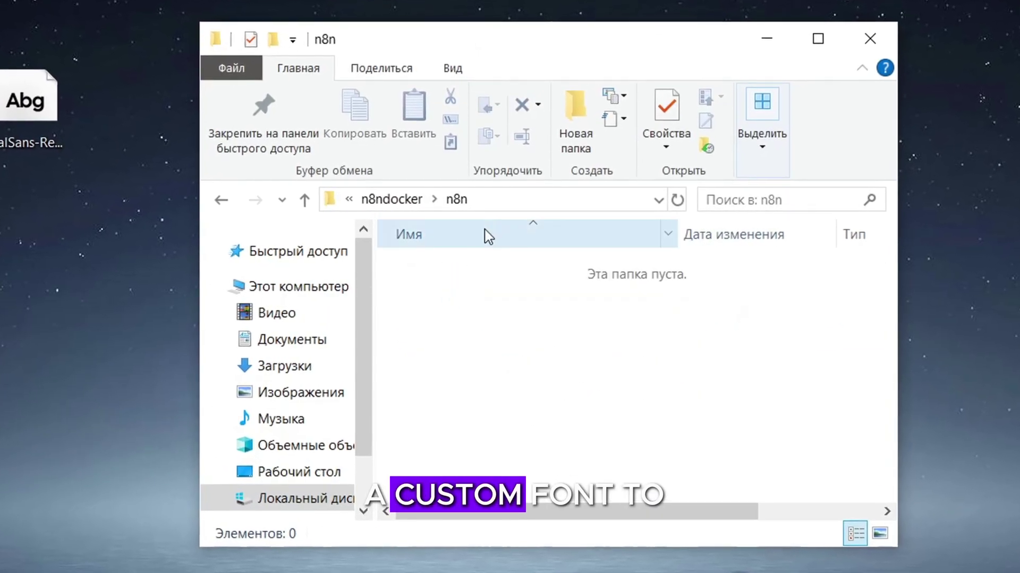
left_click(414, 199)
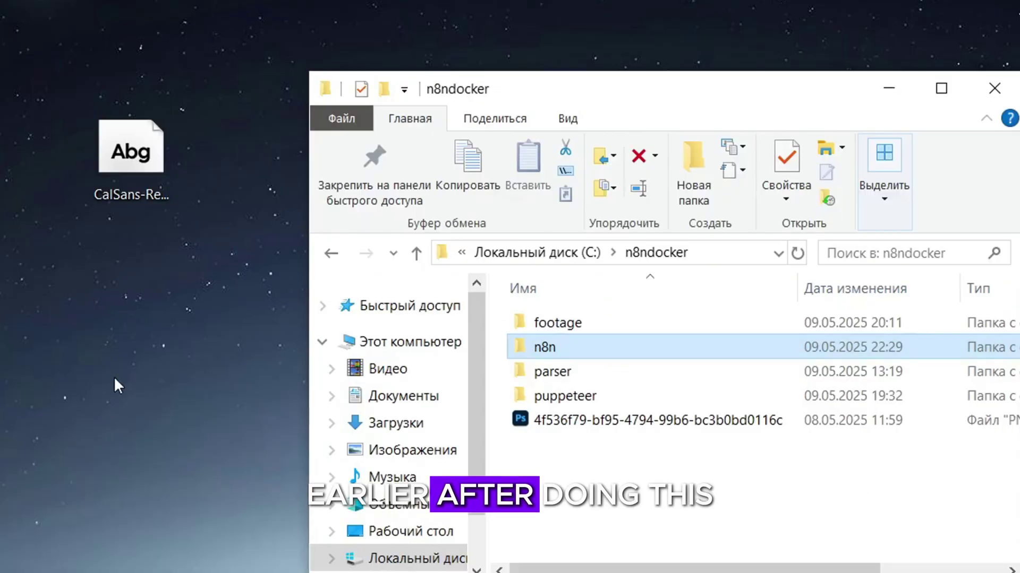
left_click_drag(127, 154, 574, 340)
double_click(573, 340)
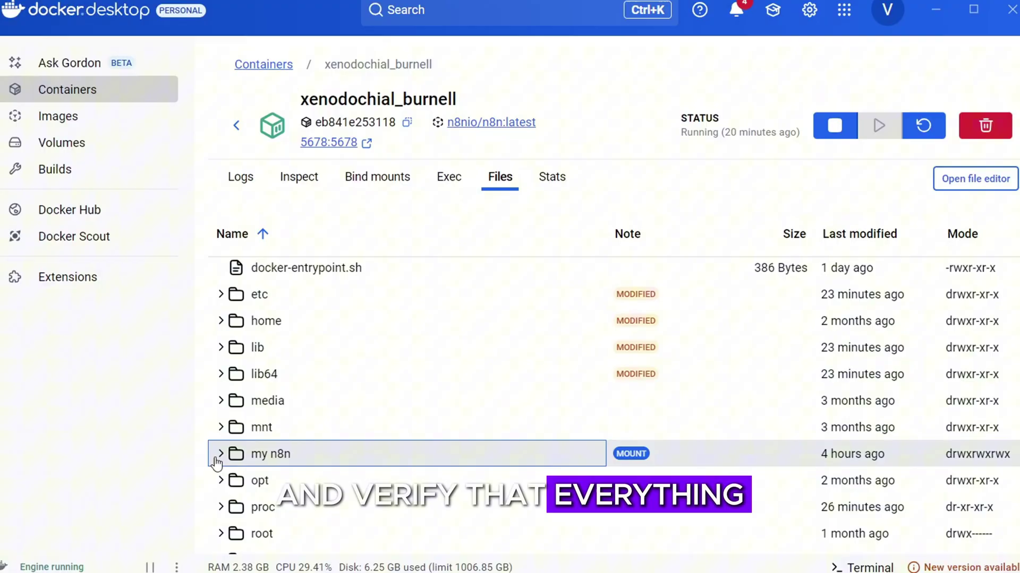
left_click(219, 456)
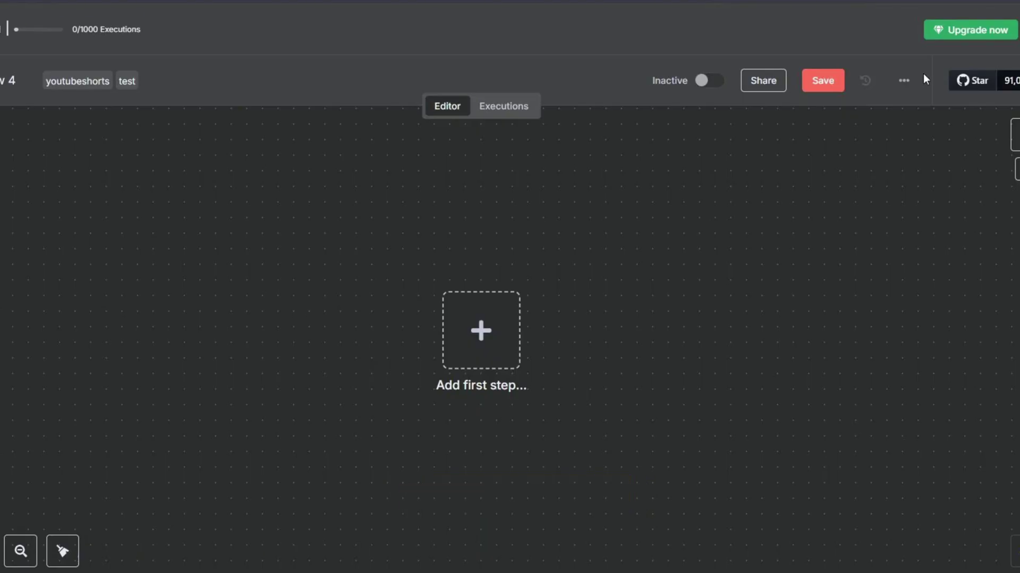
Import the shorts1 workflow file through the ⋯ menu's Import from File.
left_click(903, 80)
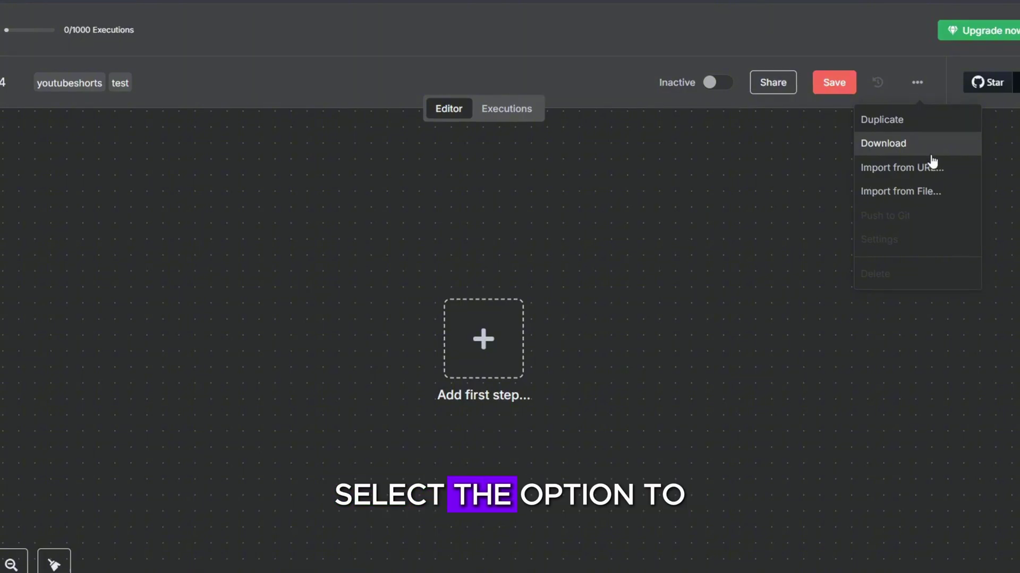
left_click(956, 192)
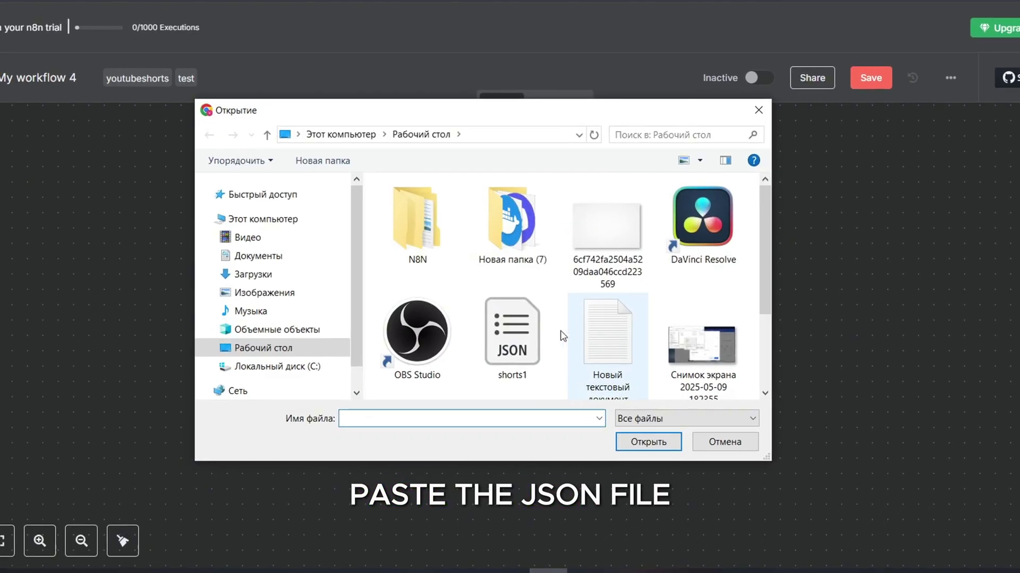
left_click(487, 340)
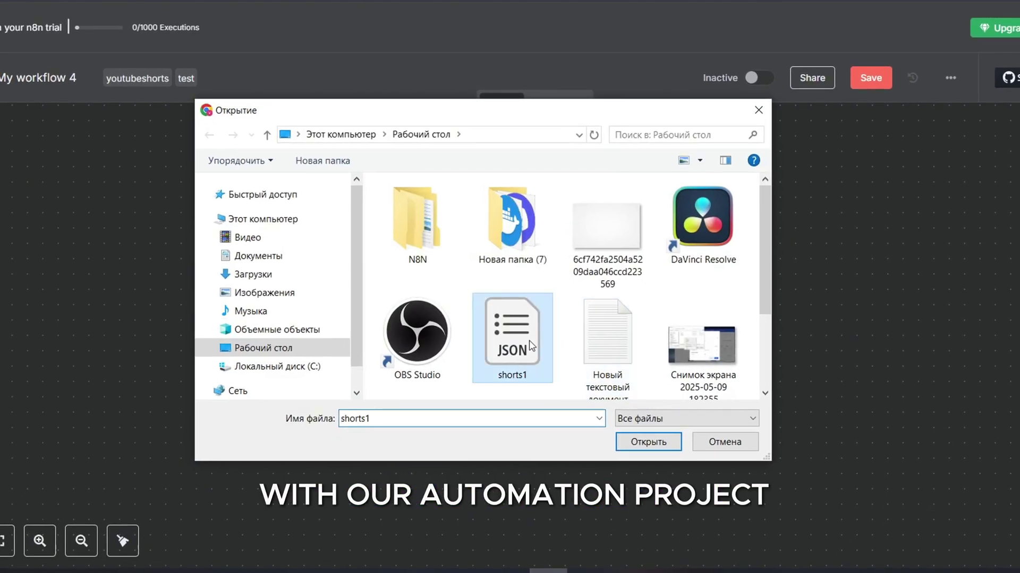
left_click(653, 443)
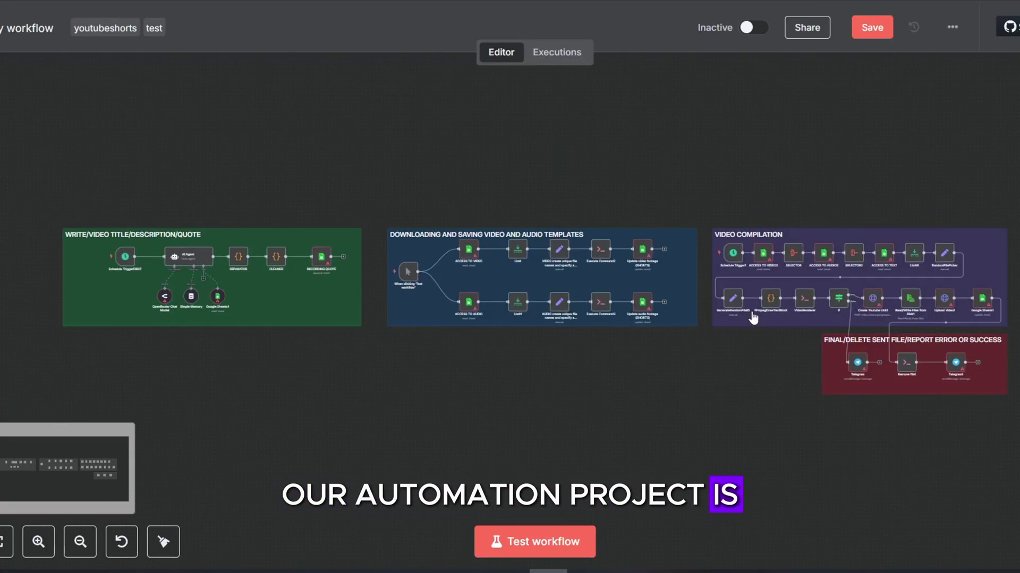
Duplicate Schedule Trigger1 and place the copy at the start of the blue download group.
left_click_drag(1015, 146, 36, 419)
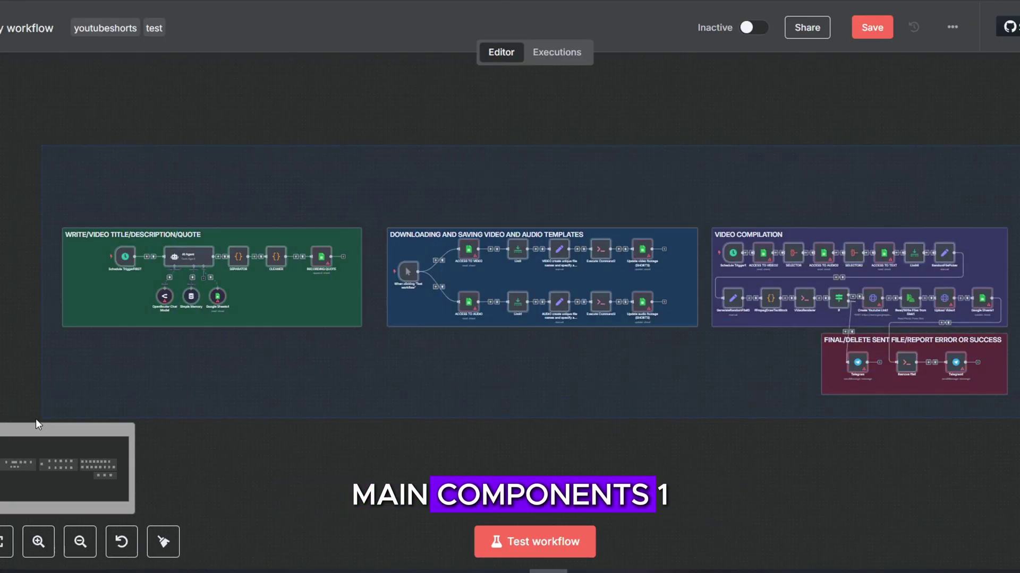
left_click(98, 391)
scroll(75, 297, "up", 8)
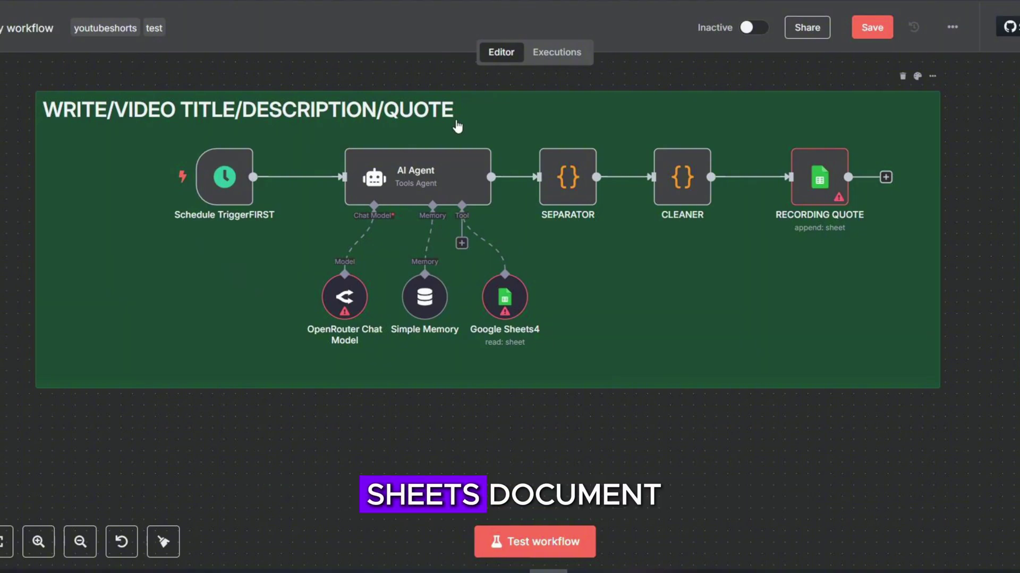
scroll(457, 127, "down", 3)
scroll(458, 138, "right", 10)
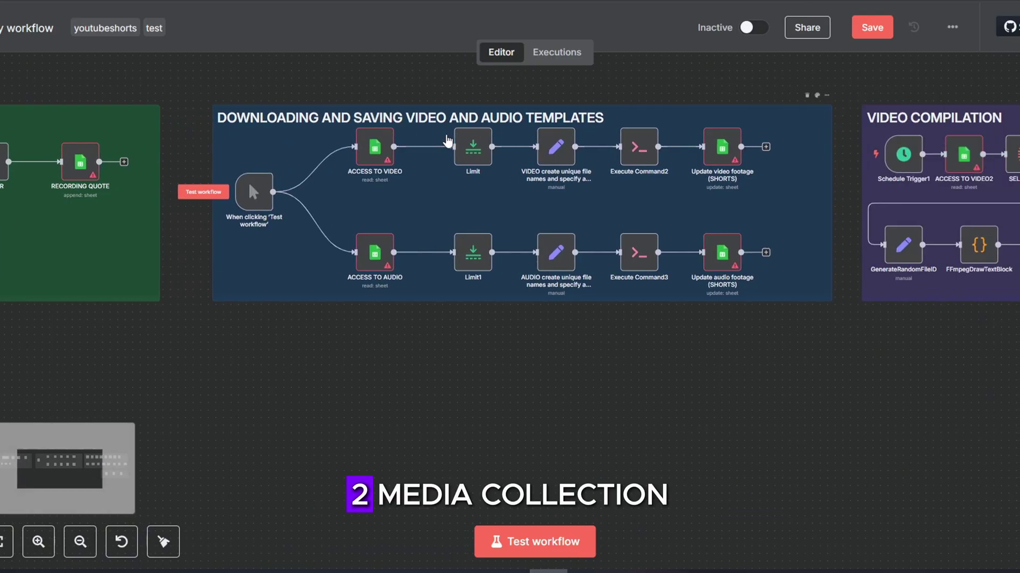
mouse_move(253, 199)
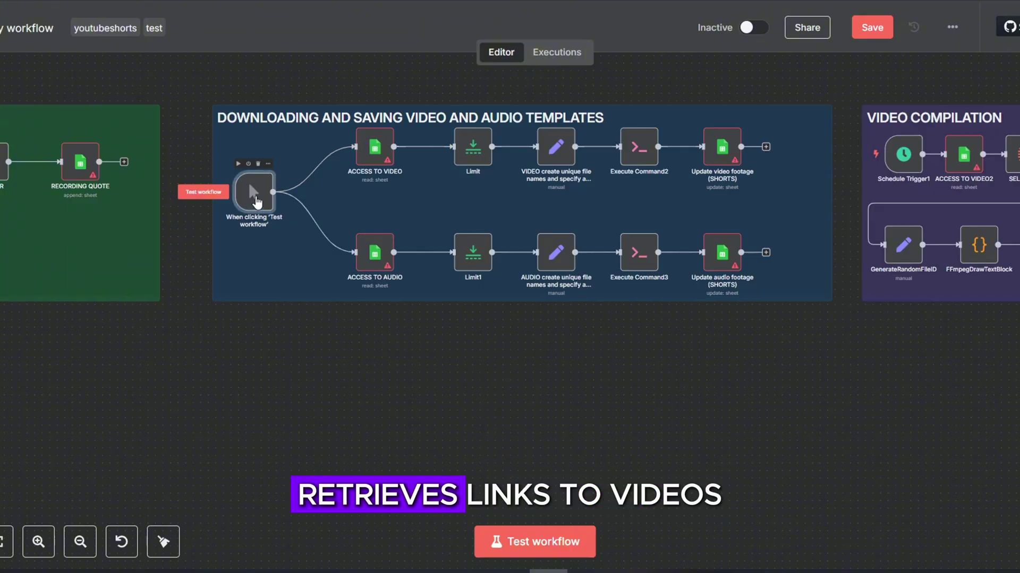
mouse_move(896, 158)
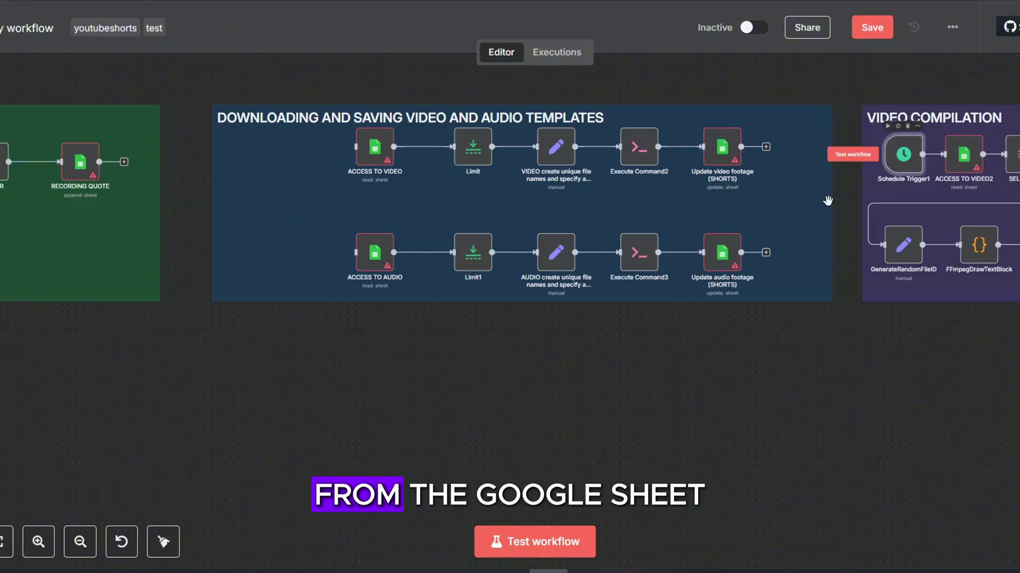
key("ctrl+c")
key("ctrl+v")
left_click_drag(292, 539, 354, 147)
Connect the new trigger's output to ACCESS TO VIDEO and ACCESS TO AUDIO.
left_click_drag(288, 191, 356, 252)
scroll(518, 221, "right", 10)
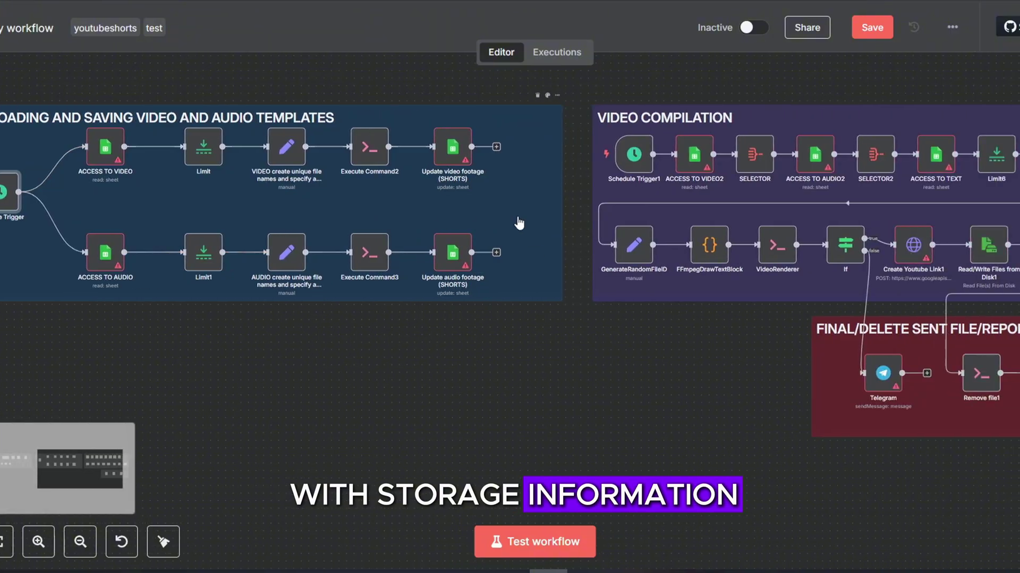
scroll(518, 221, "right", 3)
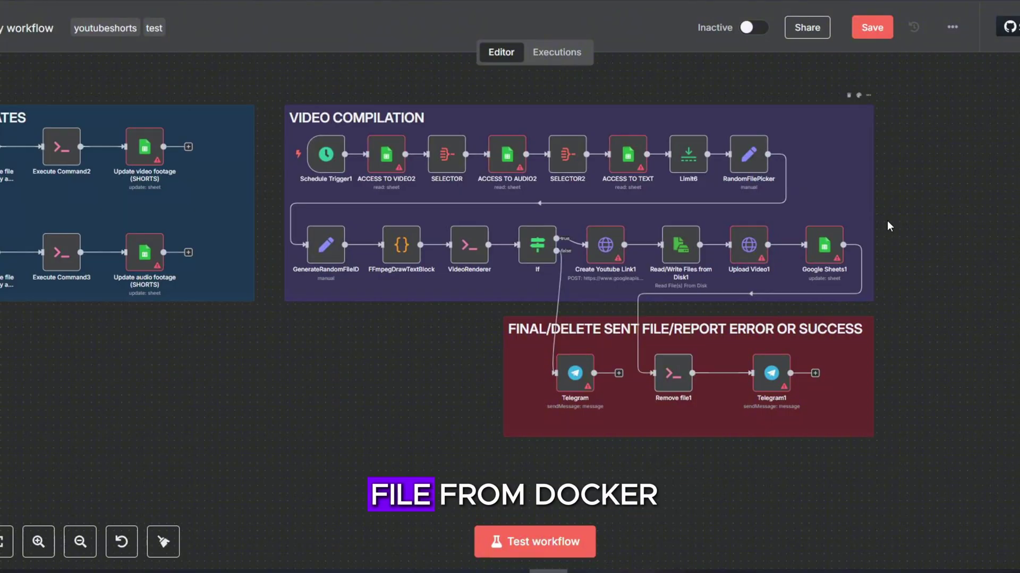
scroll(632, 327, "down", 4)
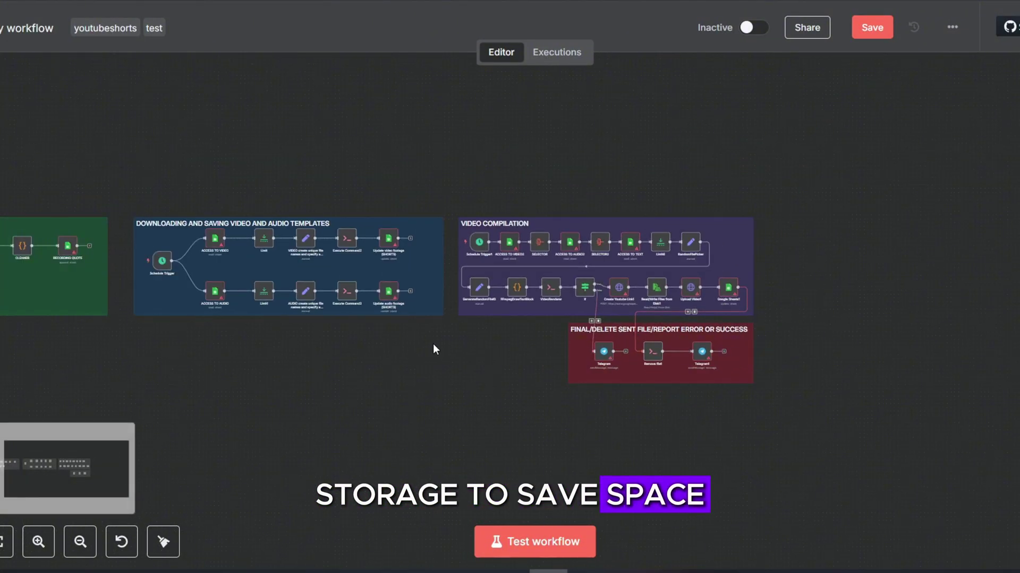
scroll(433, 347, "right", 2)
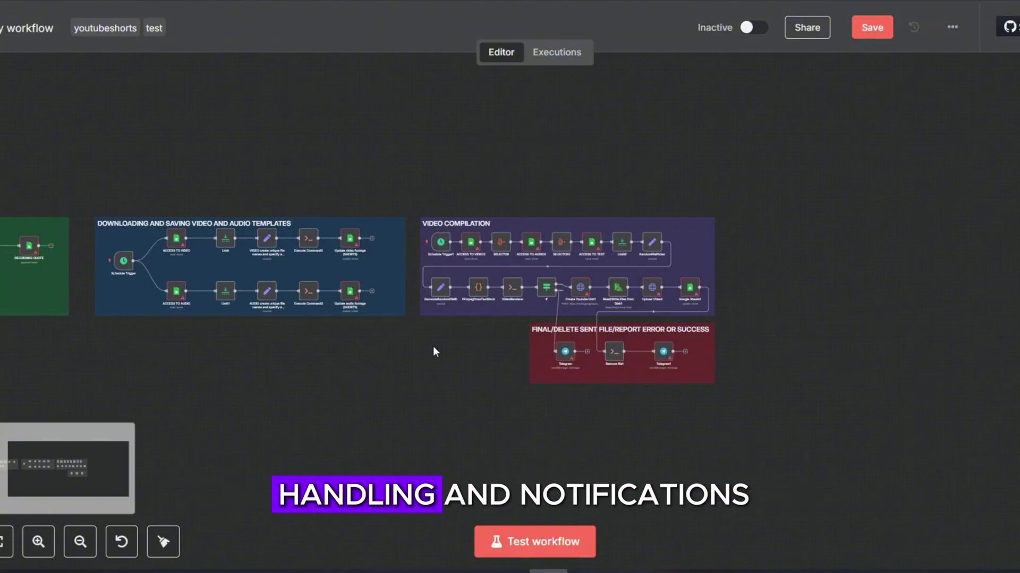
scroll(432, 346, "left", 10)
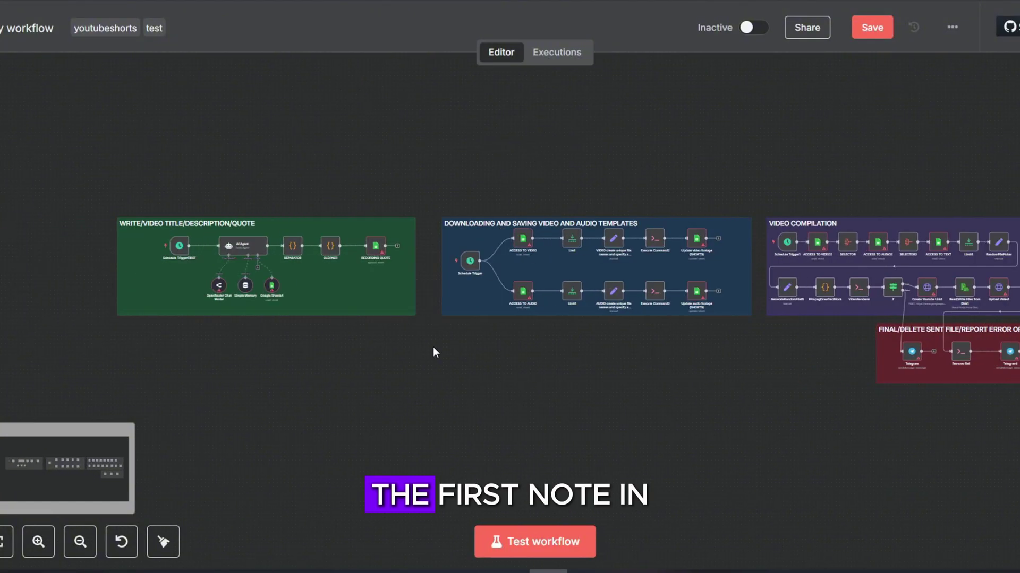
scroll(432, 350, "left", 5)
scroll(387, 273, "up", 5)
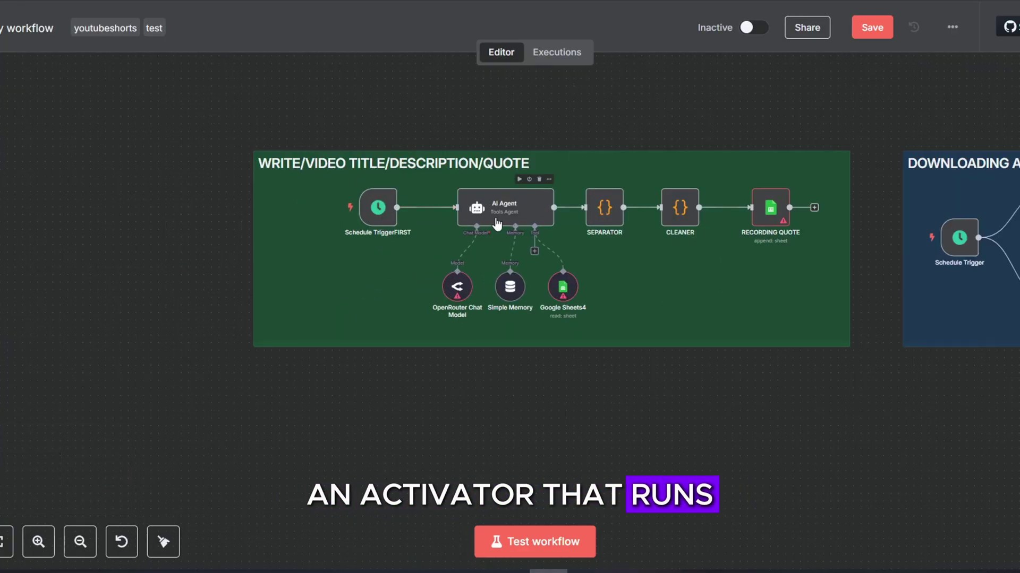
Add an On a schedule trigger and move Schedule Trigger2 below the green group.
double_click(376, 216)
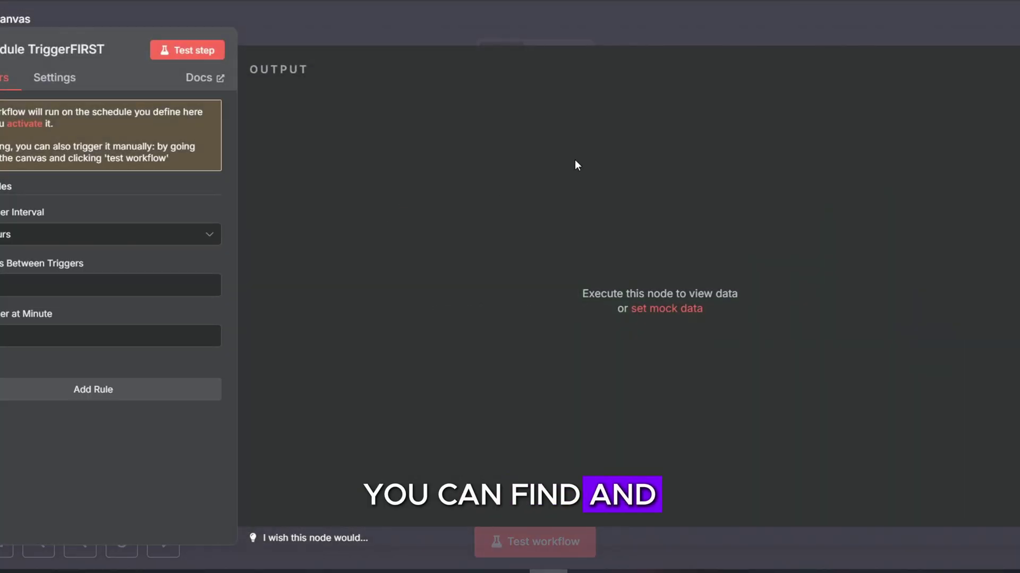
left_click(619, 30)
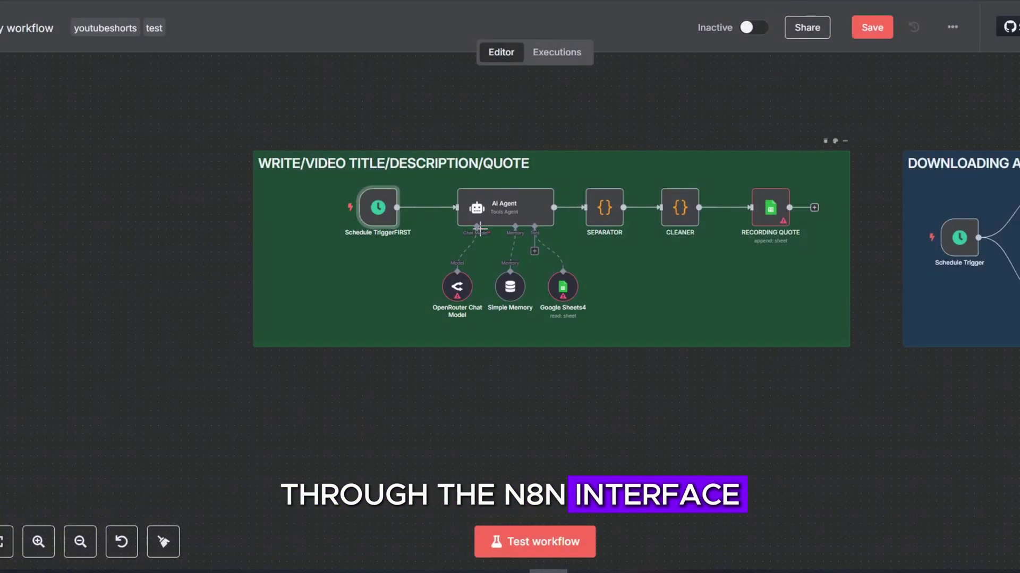
key("Tab")
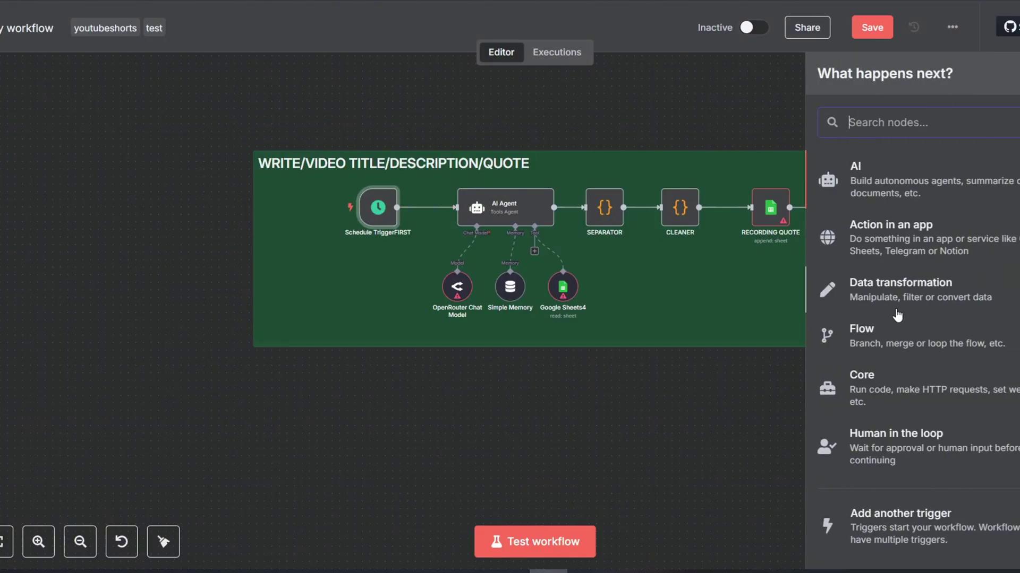
left_click(908, 520)
left_click(869, 314)
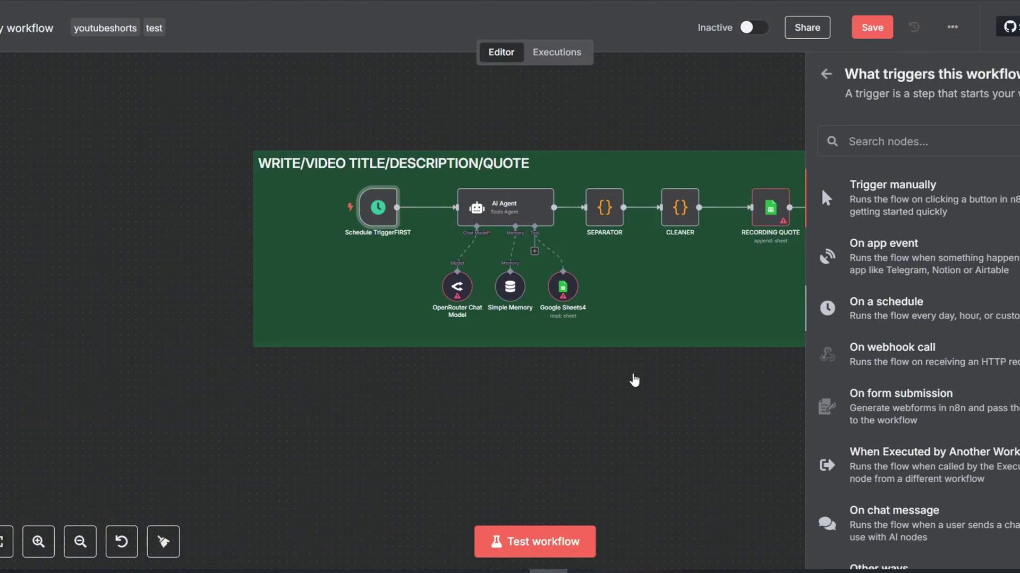
left_click(830, 28)
left_click_drag(372, 433, 390, 471)
double_click(389, 472)
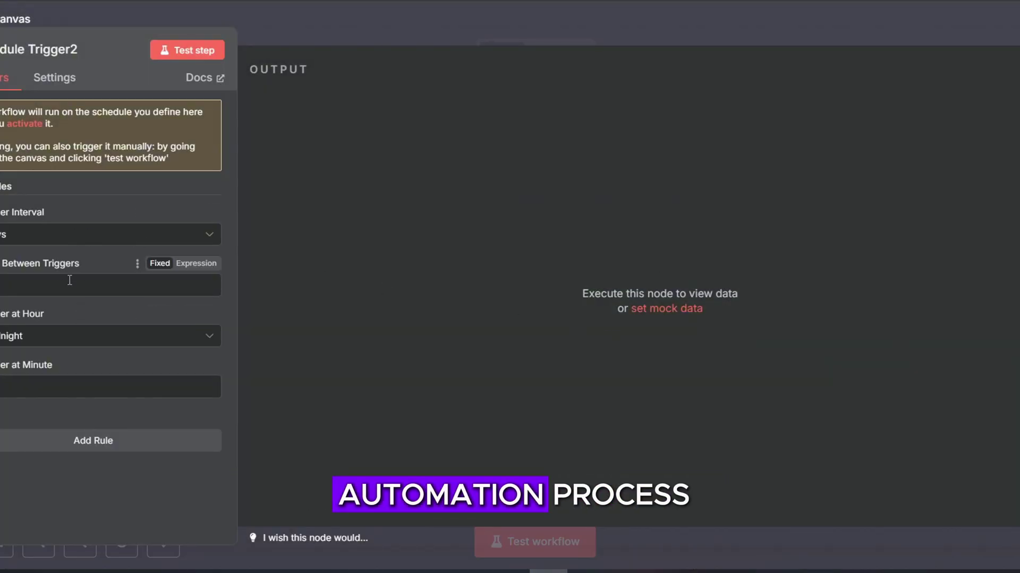
left_click(587, 5)
scroll(458, 417, "down", 2)
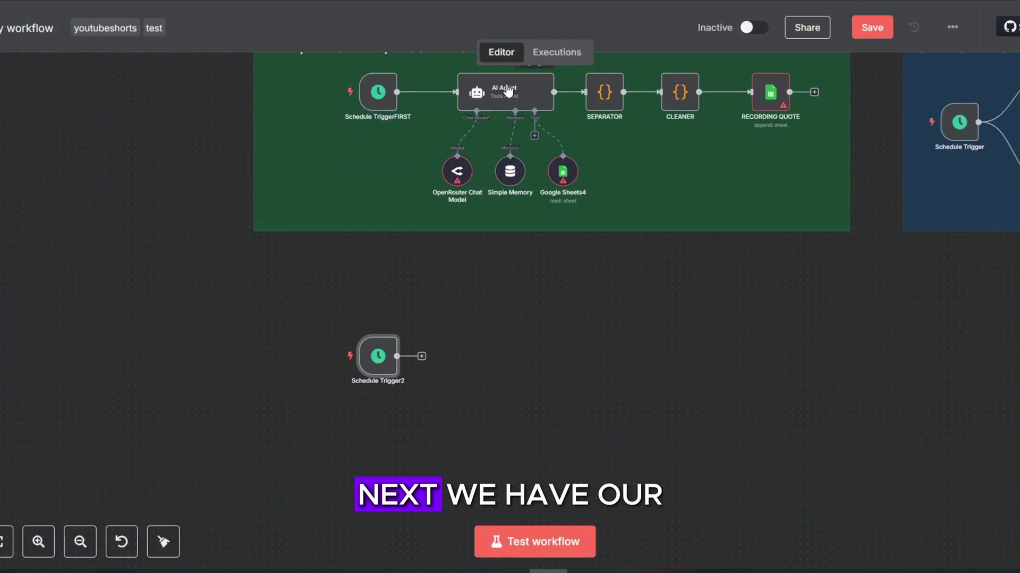
scroll(527, 93, "up", 2)
Keep the AI Agent's prompt source set to Define below and review the prompt.
double_click(526, 165)
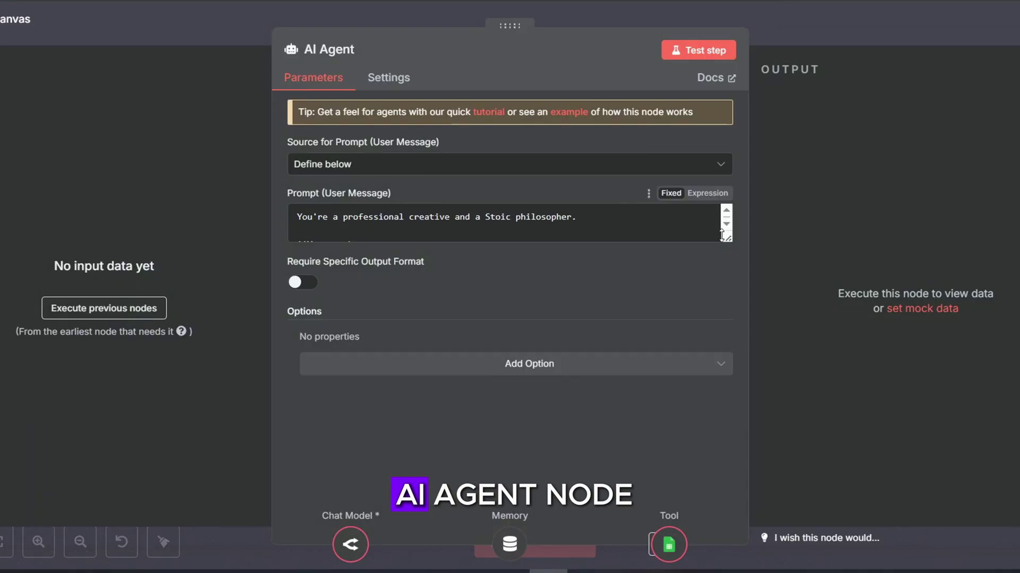
left_click(356, 167)
left_click(324, 252)
scroll(415, 288, "down", 15)
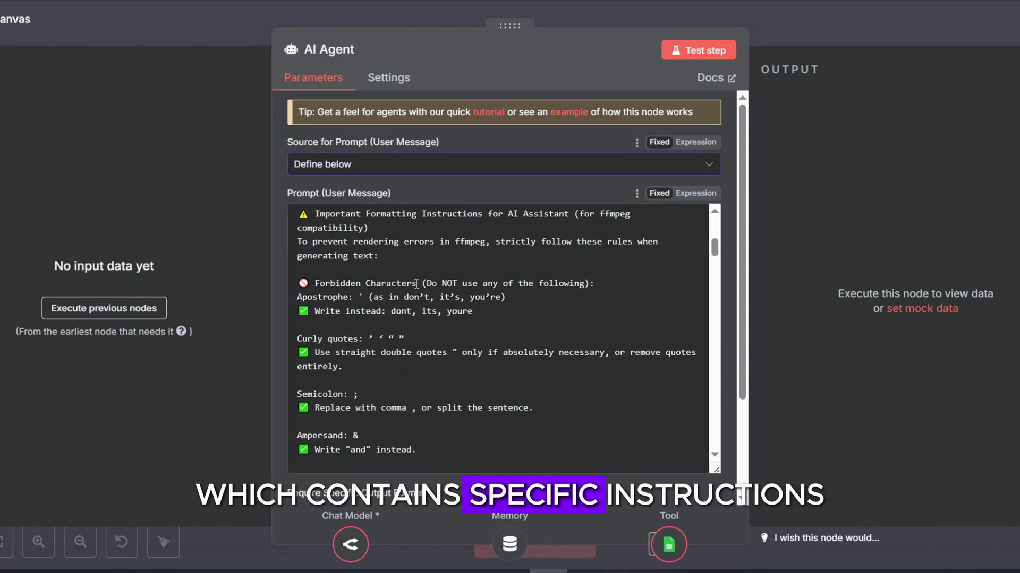
scroll(415, 287, "down", 10)
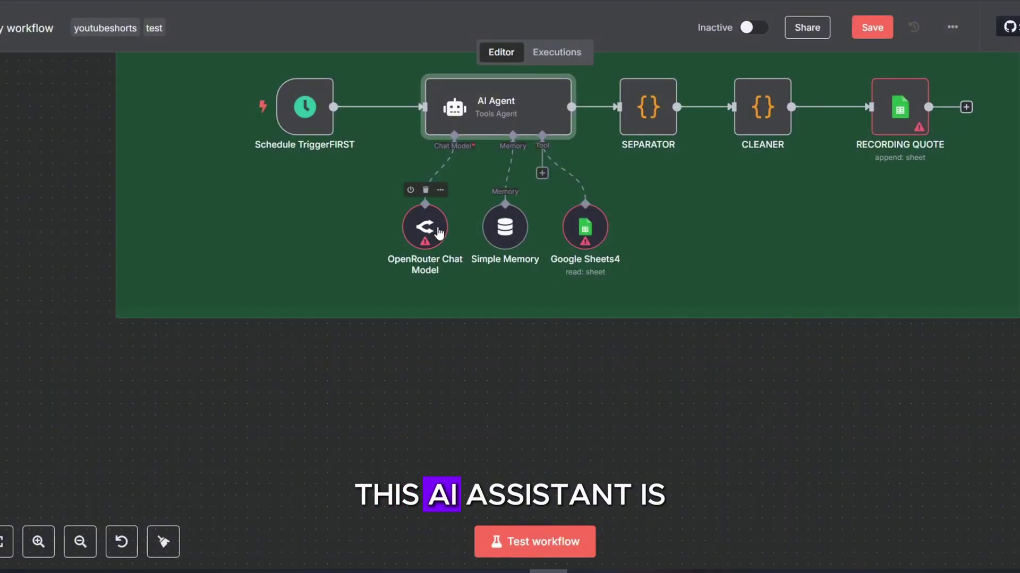
Choose + Create new credential in the OpenRouter Chat Model's Credential to connect with list.
double_click(421, 228)
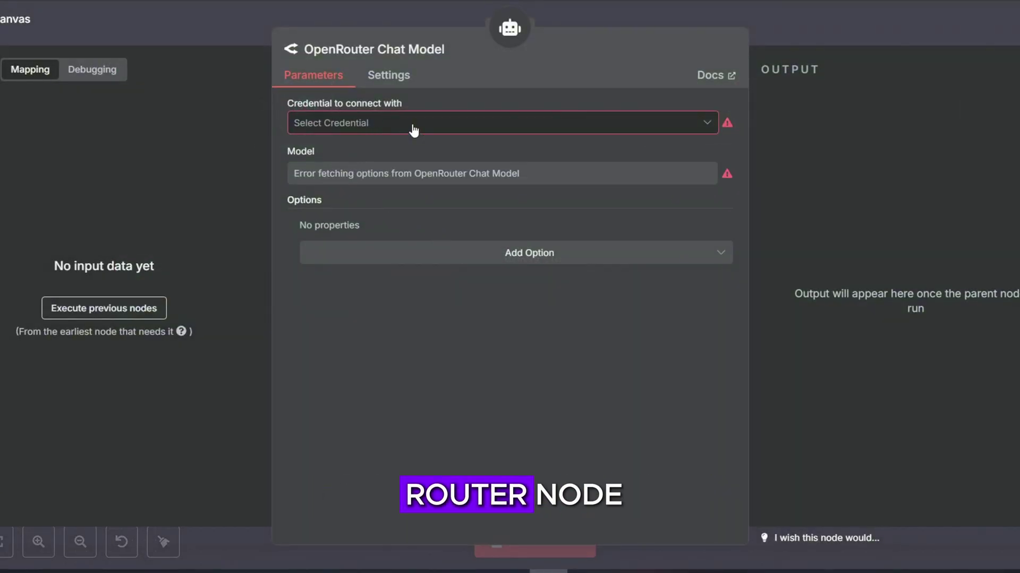
left_click(414, 129)
left_click(409, 169)
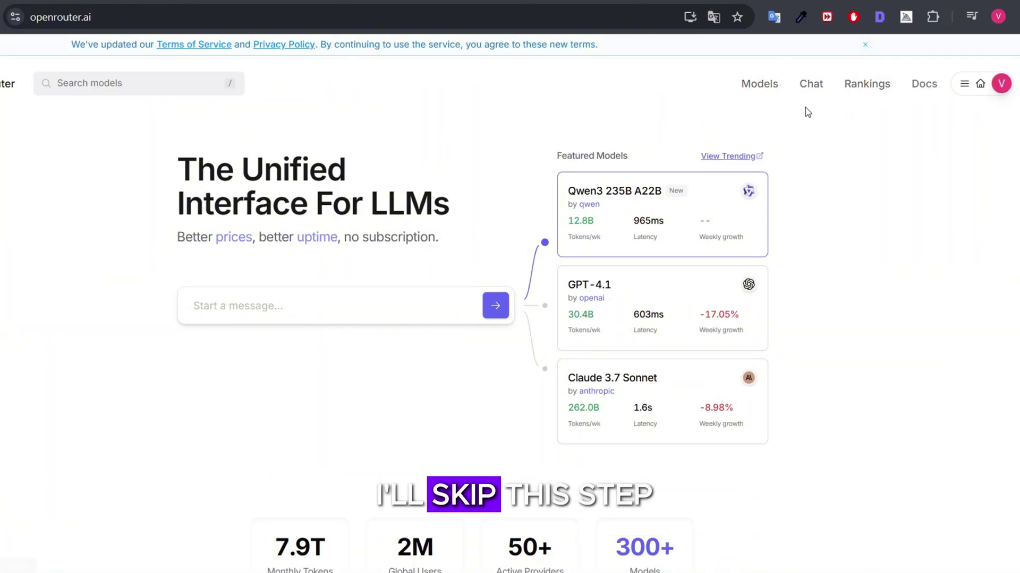
Create a new OpenRouter API key named test1 from the Keys page.
left_click(964, 83)
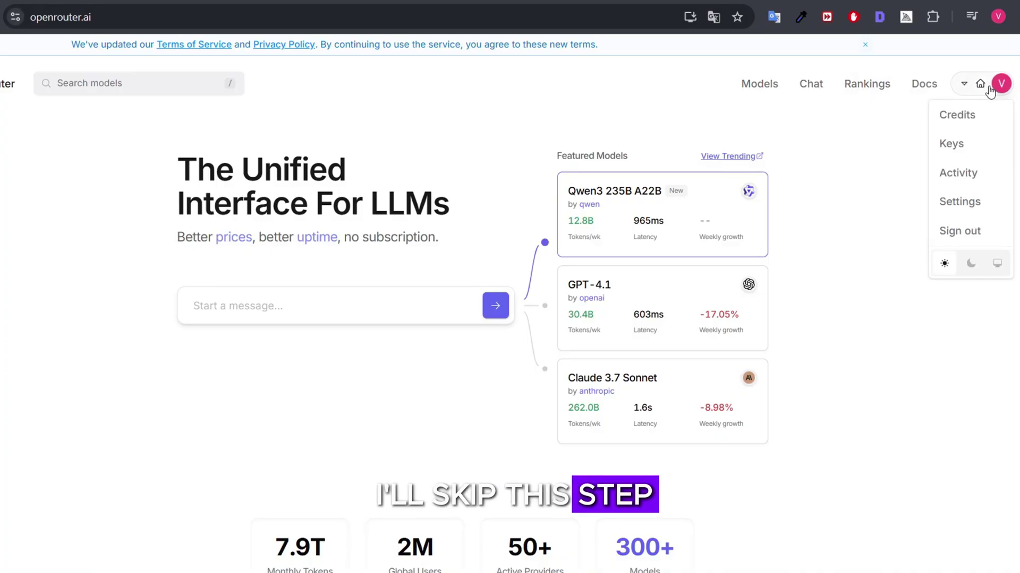
left_click(983, 153)
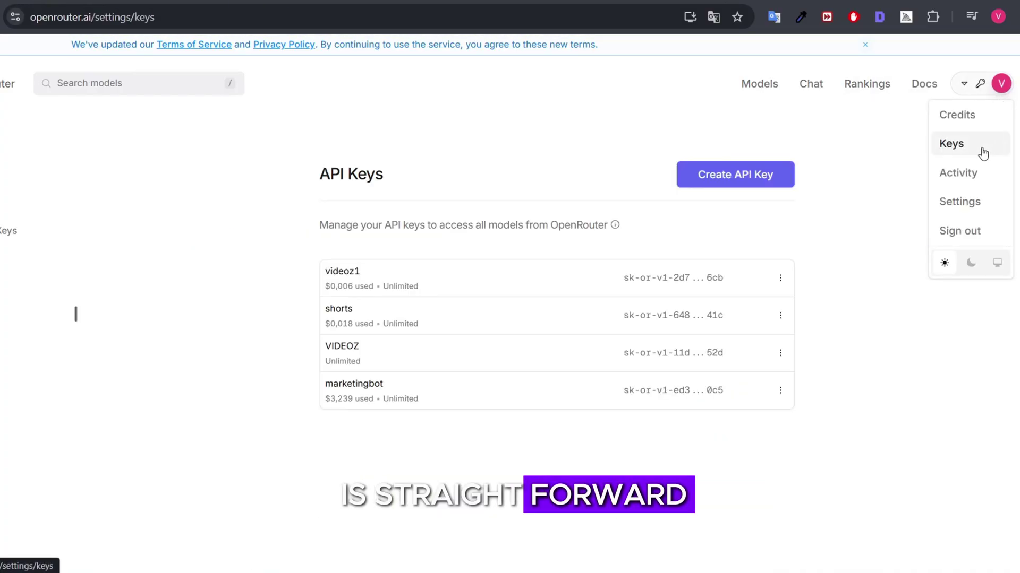
left_click(741, 185)
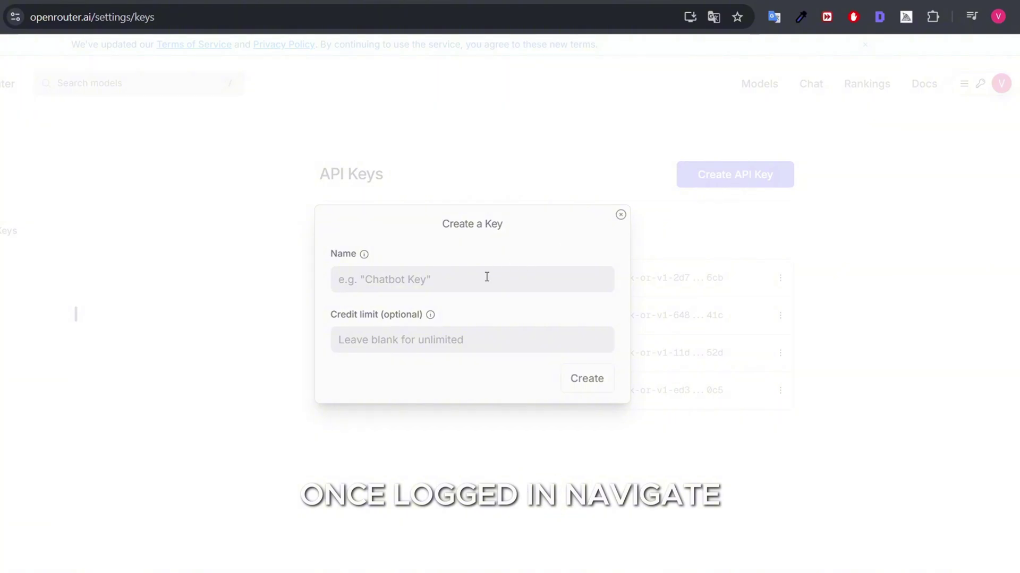
left_click(466, 280)
type("asdas")
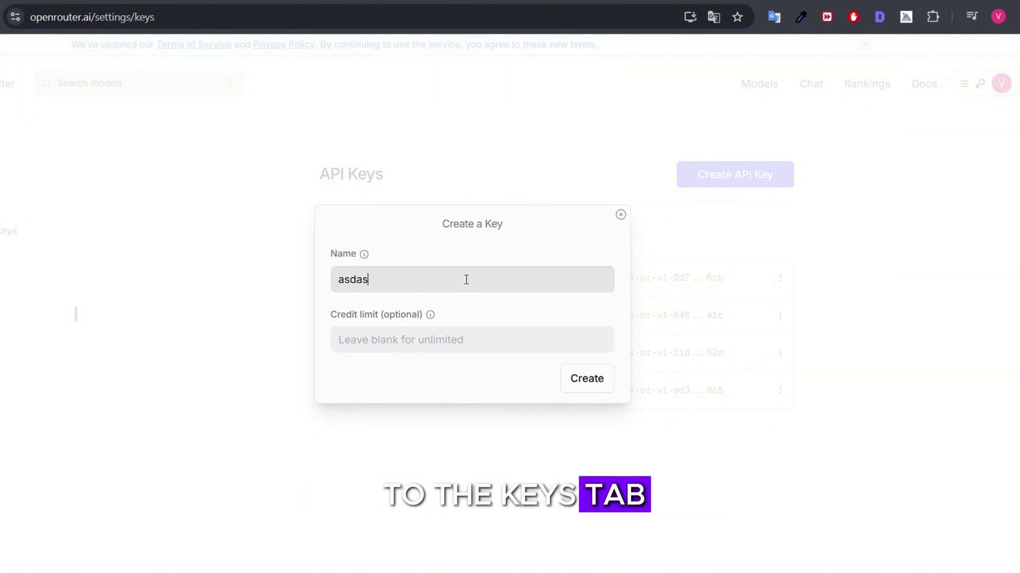
type("d")
key("BackSpace")
key("BackSpace")
key("BackSpace")
key("BackSpace")
key("BackSpace")
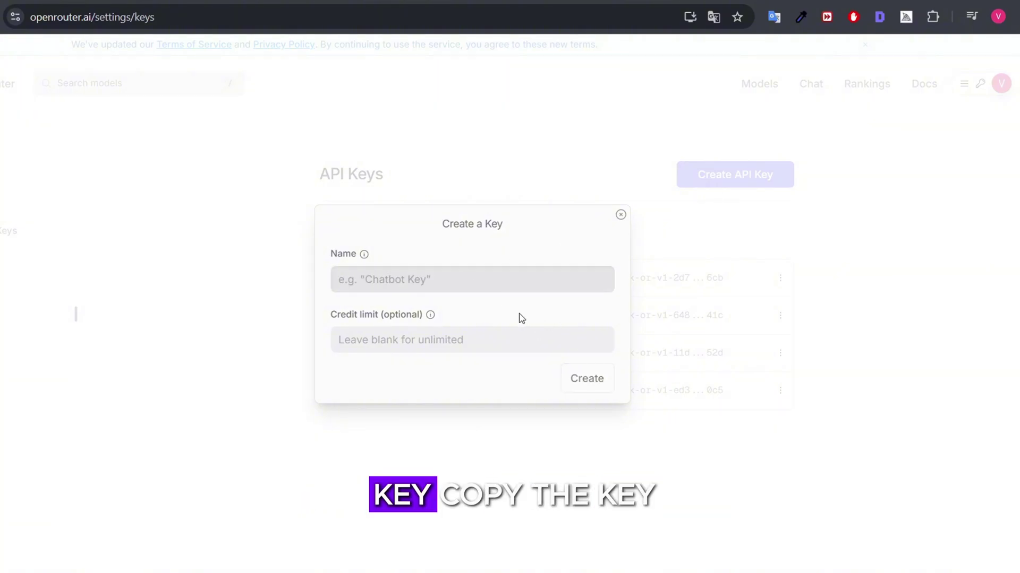
type("test1")
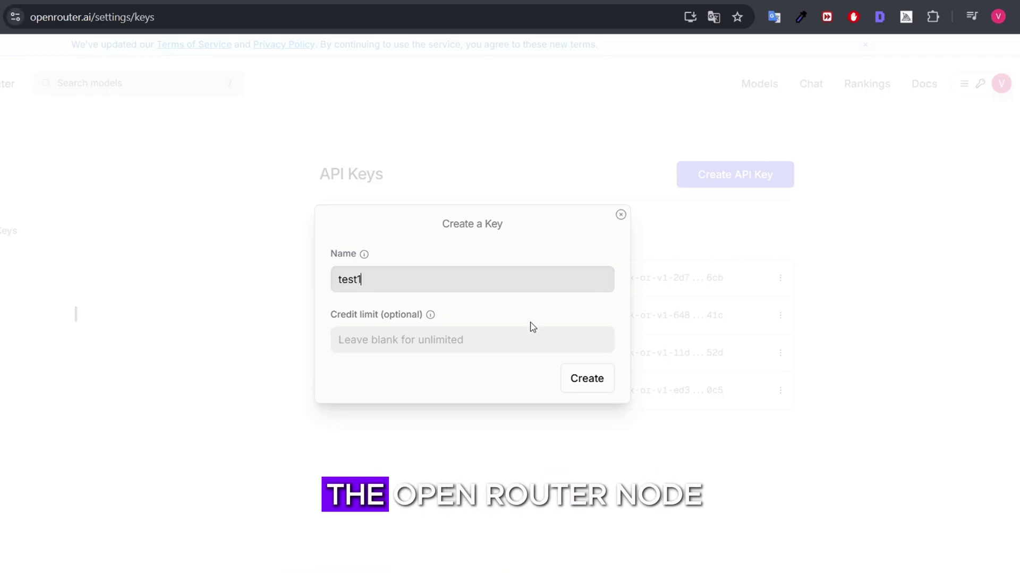
left_click(583, 391)
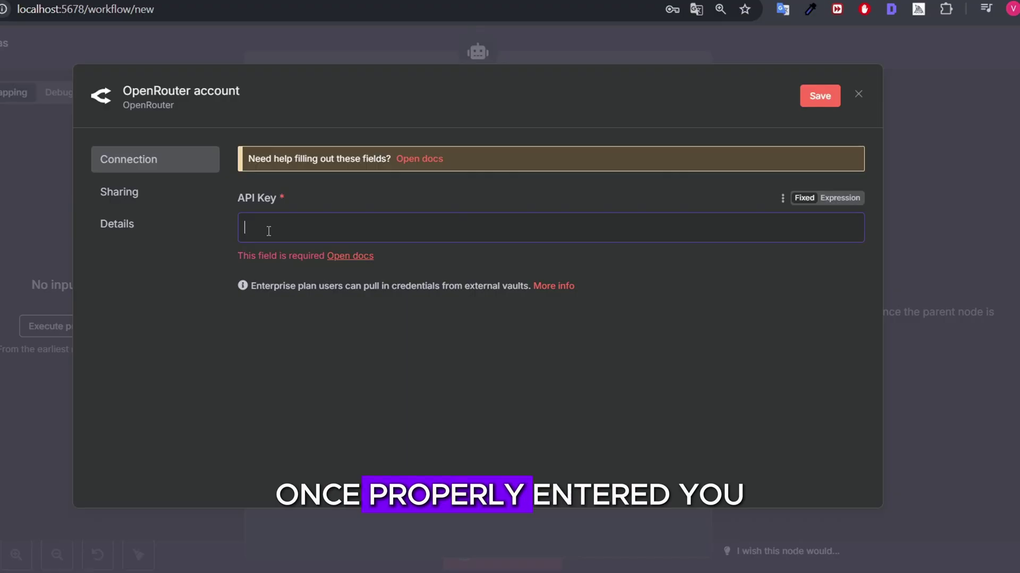
Paste the API key into the OpenRouter account credential, save it, and return to the canvas.
key("ctrl+v")
left_click(830, 105)
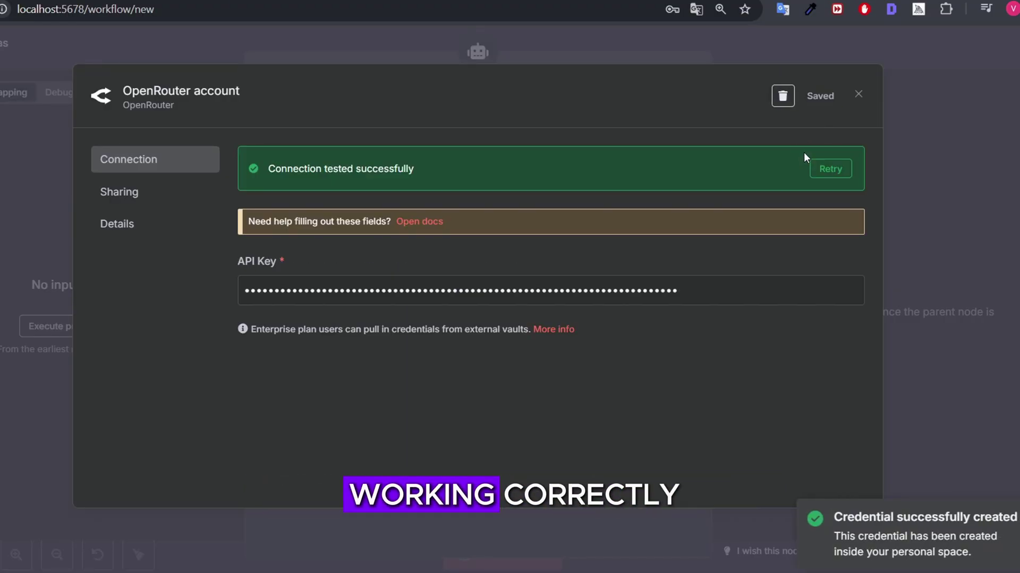
left_click(976, 155)
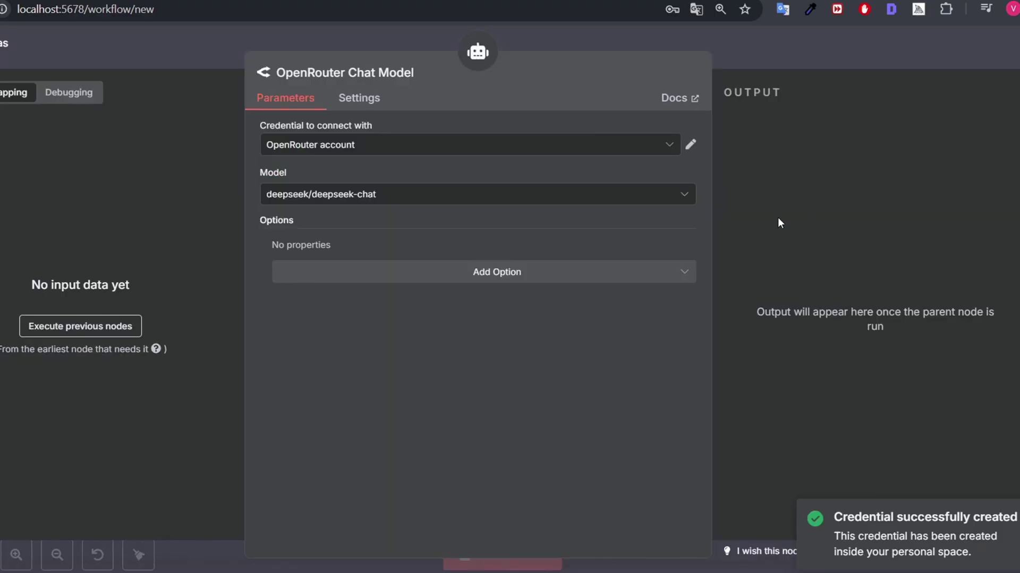
key("Escape")
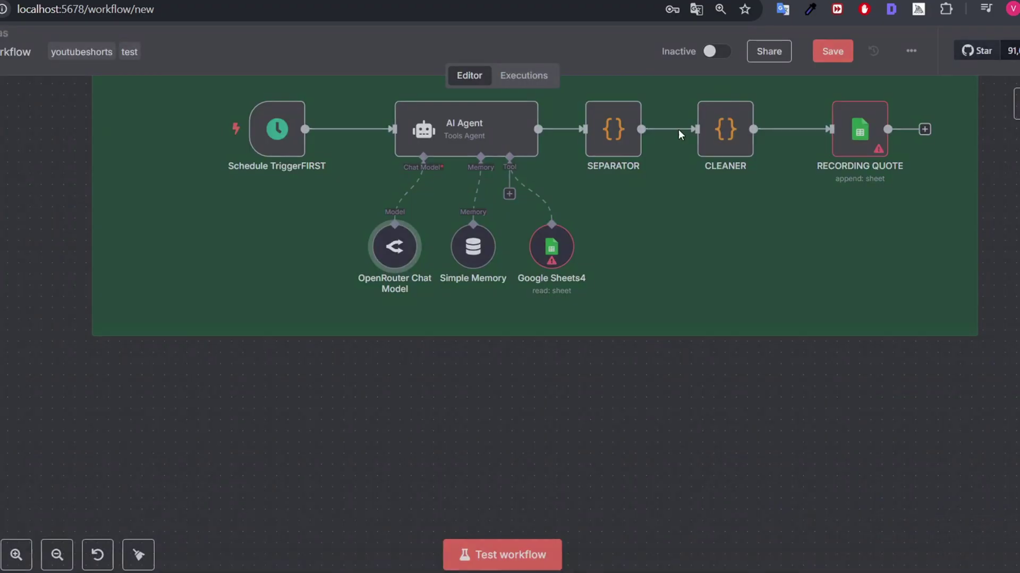
double_click(566, 260)
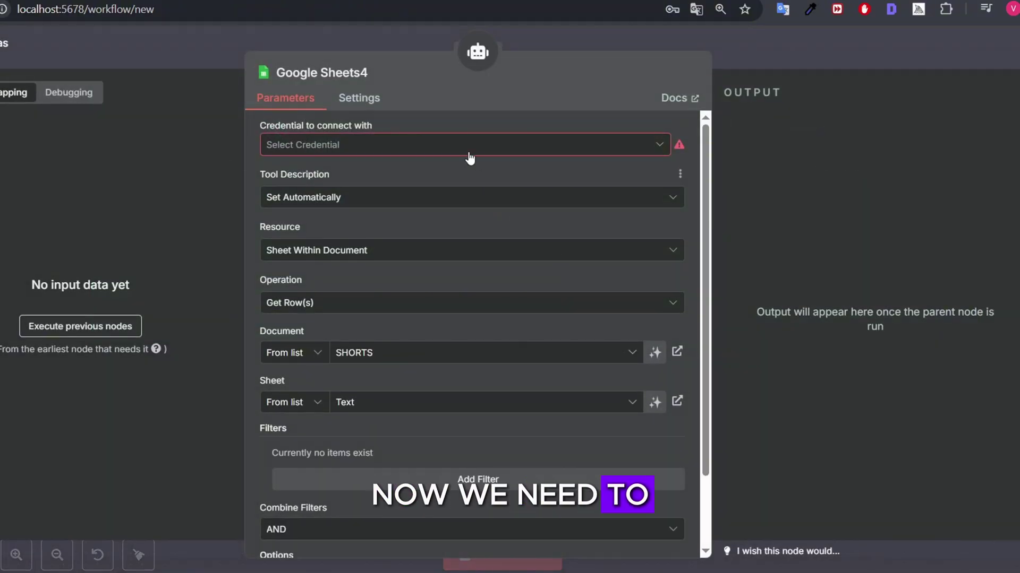
Choose Create new credential in the Google Sheets4 node's credential dropdown.
left_click(468, 144)
left_click(437, 190)
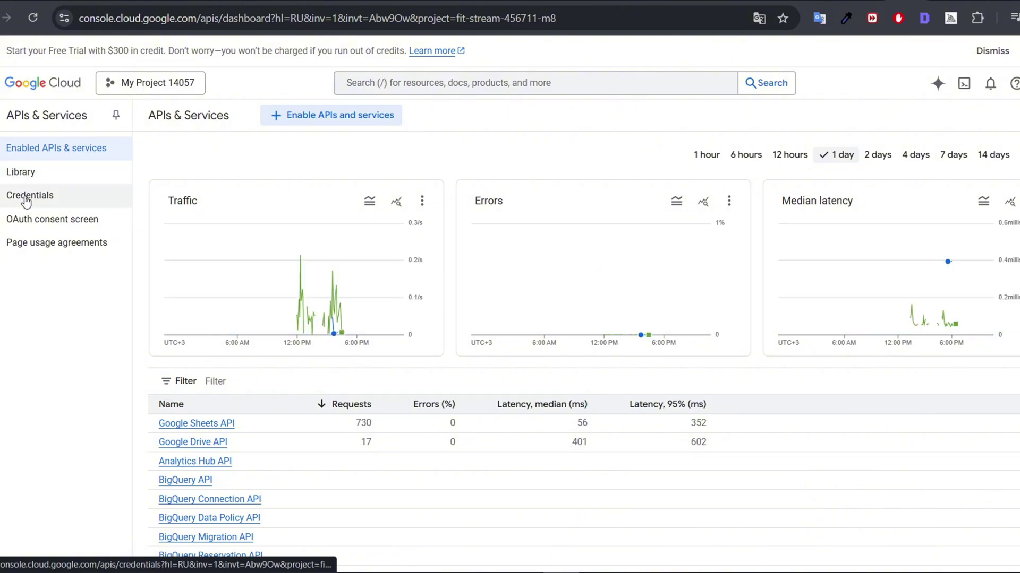
Create a Web application OAuth client ID with the n8n callback URL as redirect URI.
left_click(27, 200)
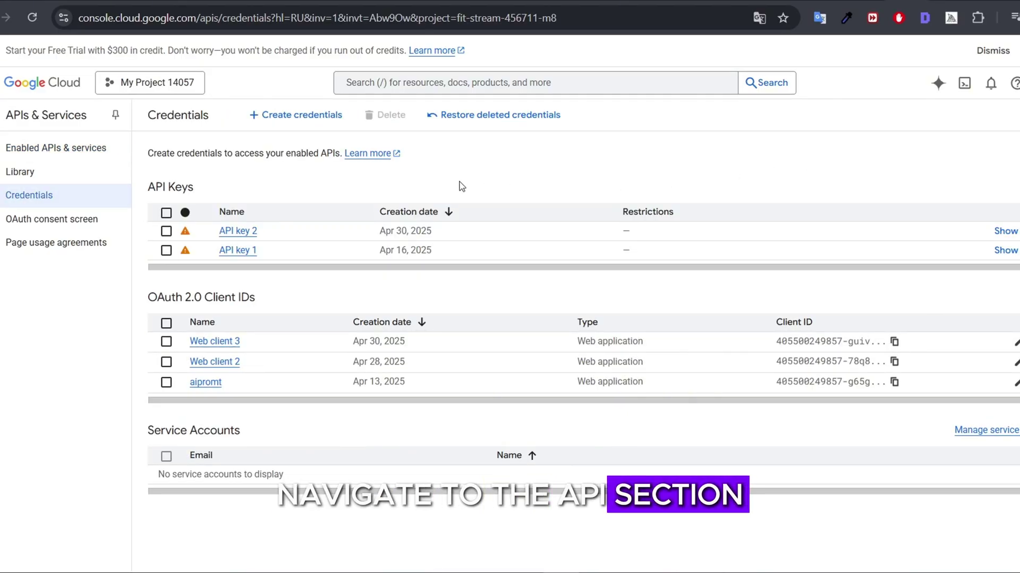
left_click(319, 124)
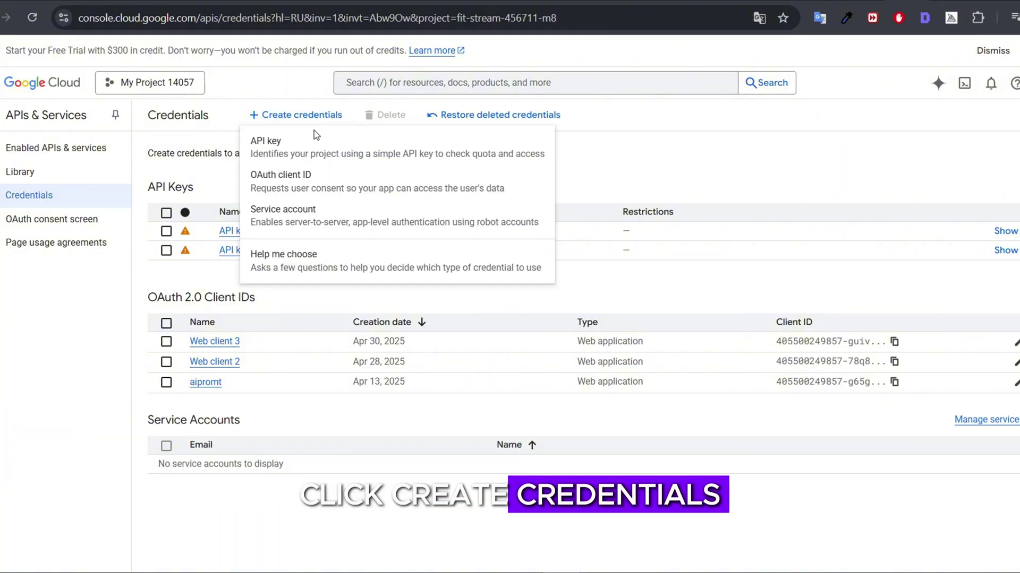
left_click(322, 181)
left_click(248, 232)
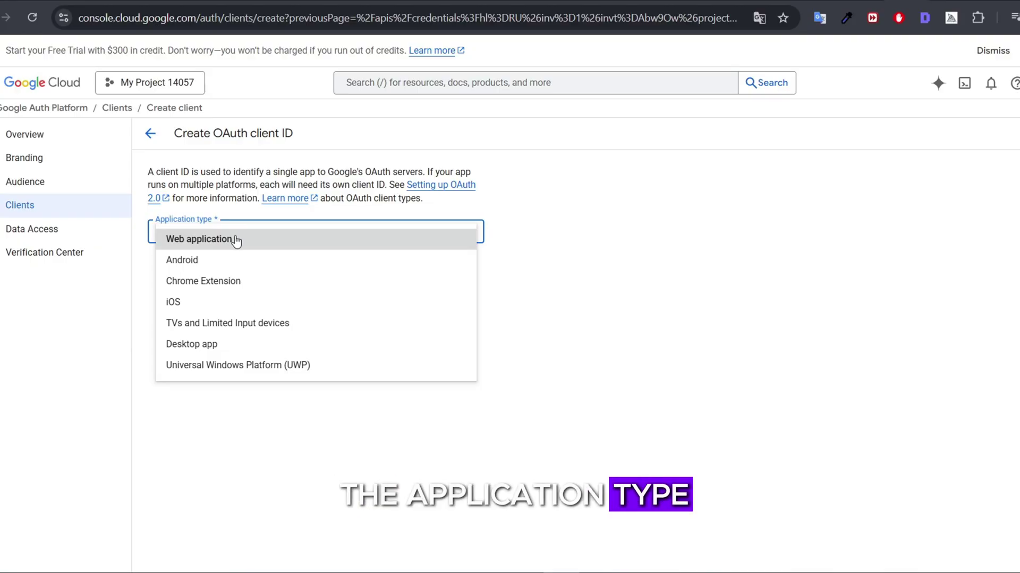
left_click(236, 242)
scroll(223, 372, "down", 2)
left_click(196, 476)
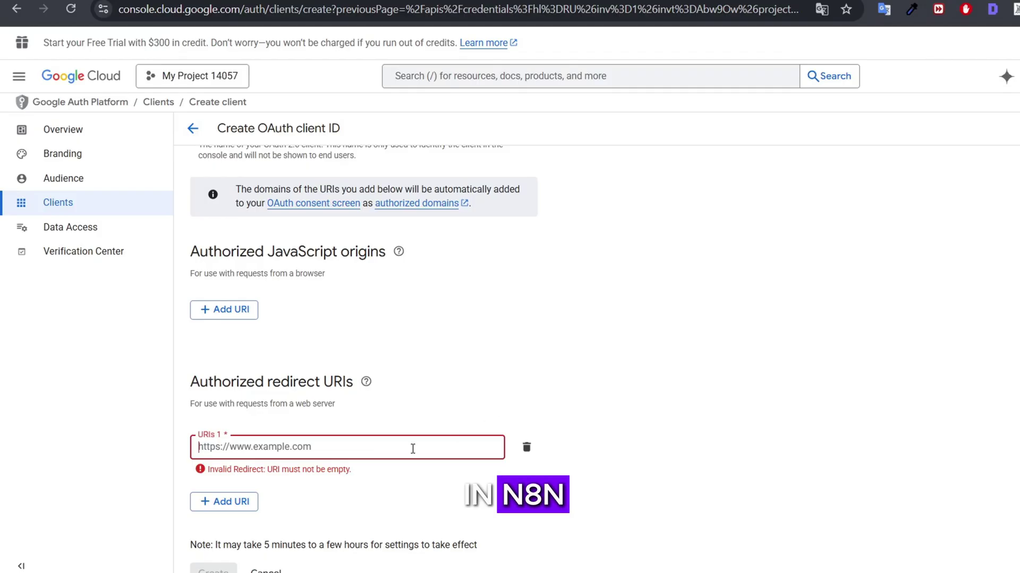
left_click(413, 448)
key("ctrl+v")
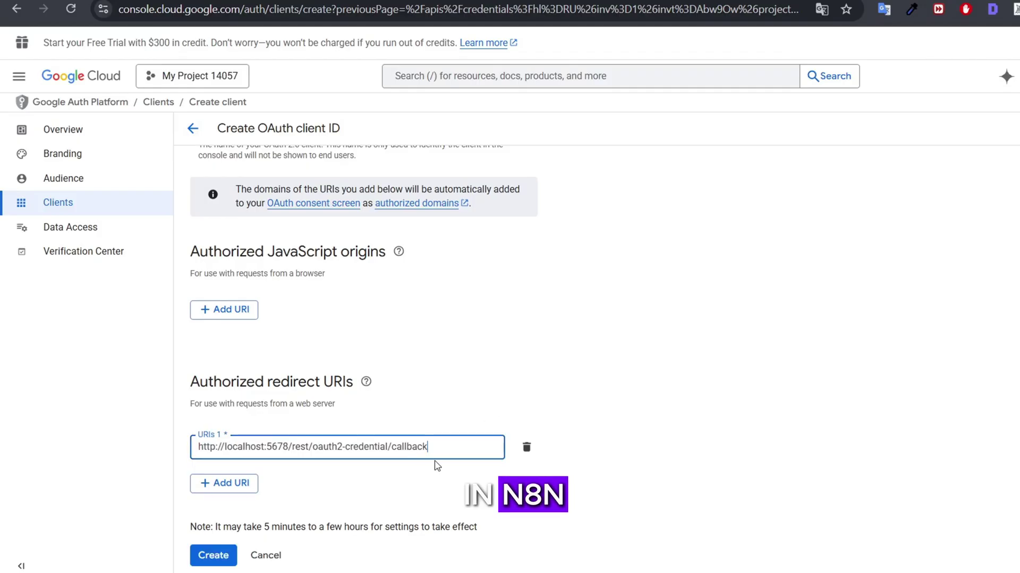
left_click(216, 559)
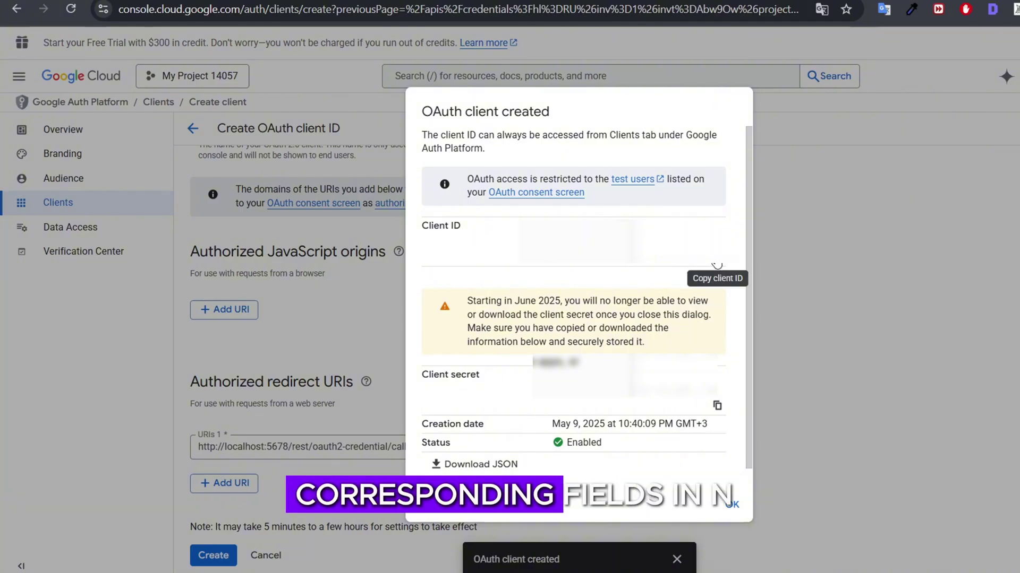
Copy Web client 4's client ID and secret into the n8n Google Sheets credential.
left_click(717, 265)
key("super+v")
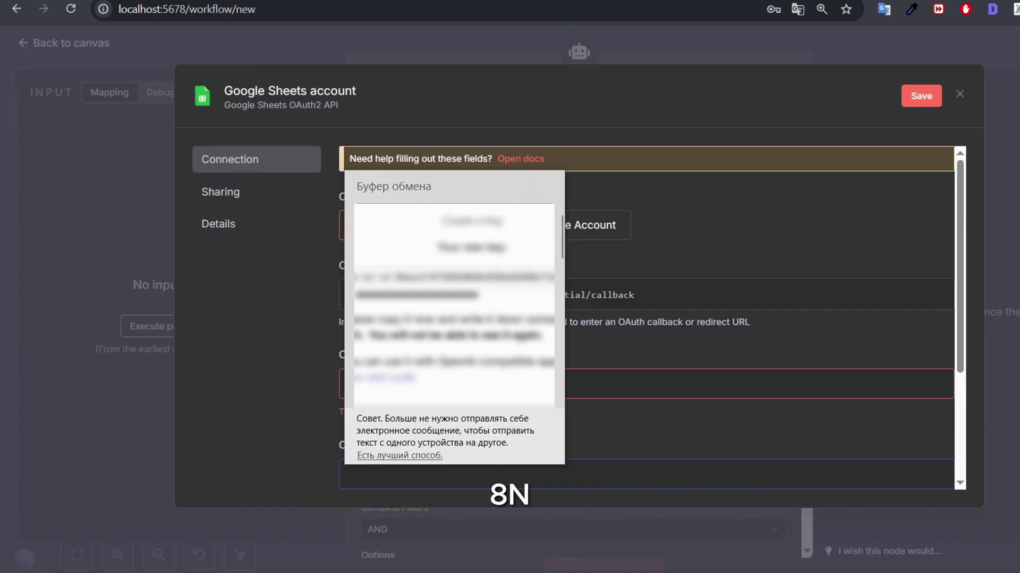
left_click(432, 334)
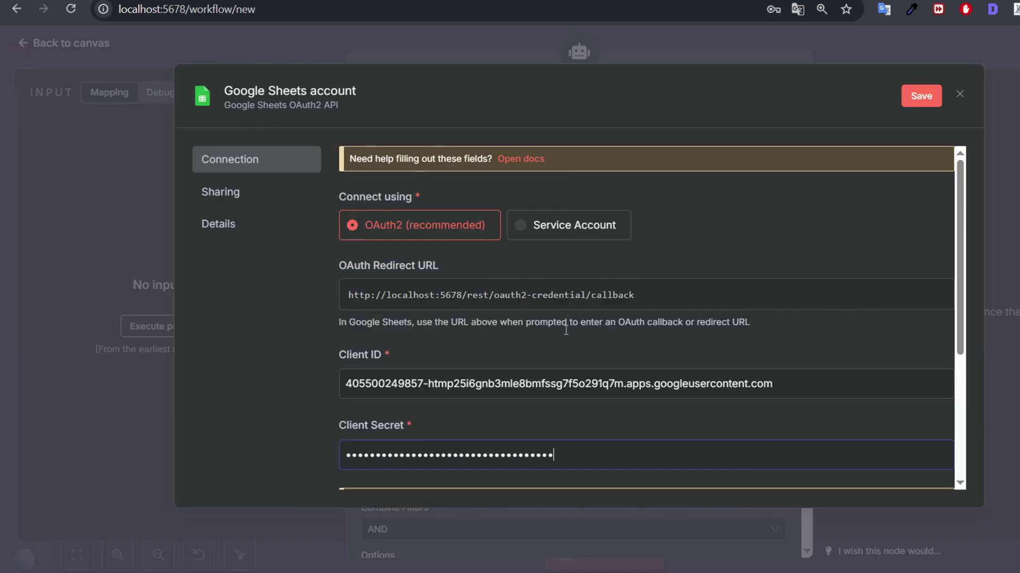
scroll(567, 388, "down", 1)
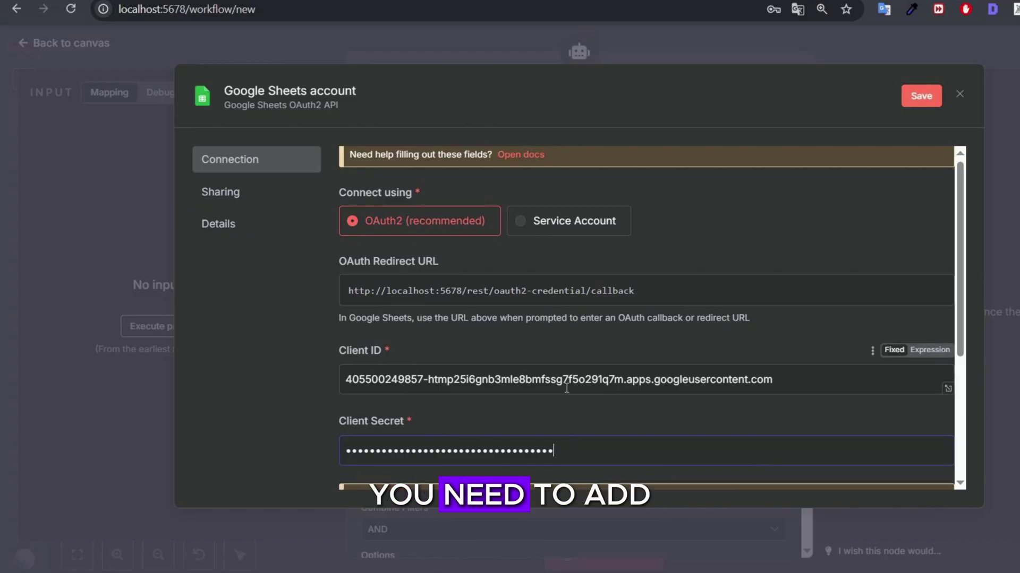
scroll(567, 388, "down", 4)
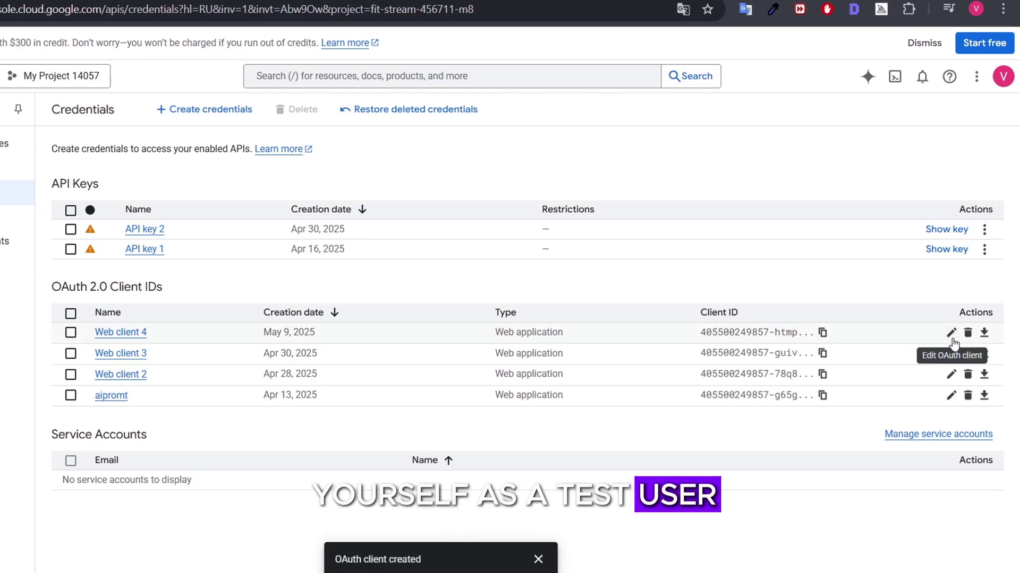
left_click(951, 334)
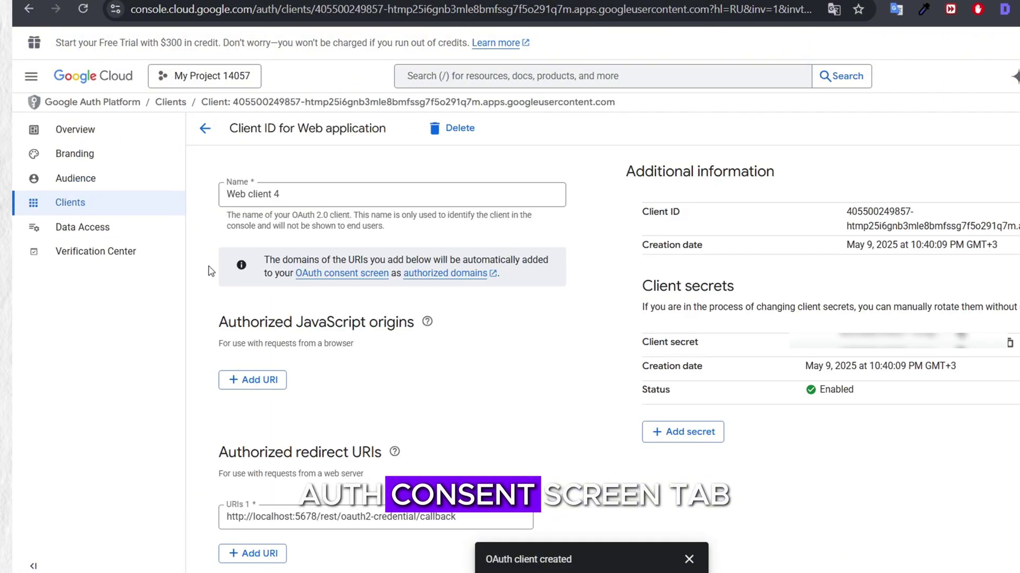
left_click(89, 186)
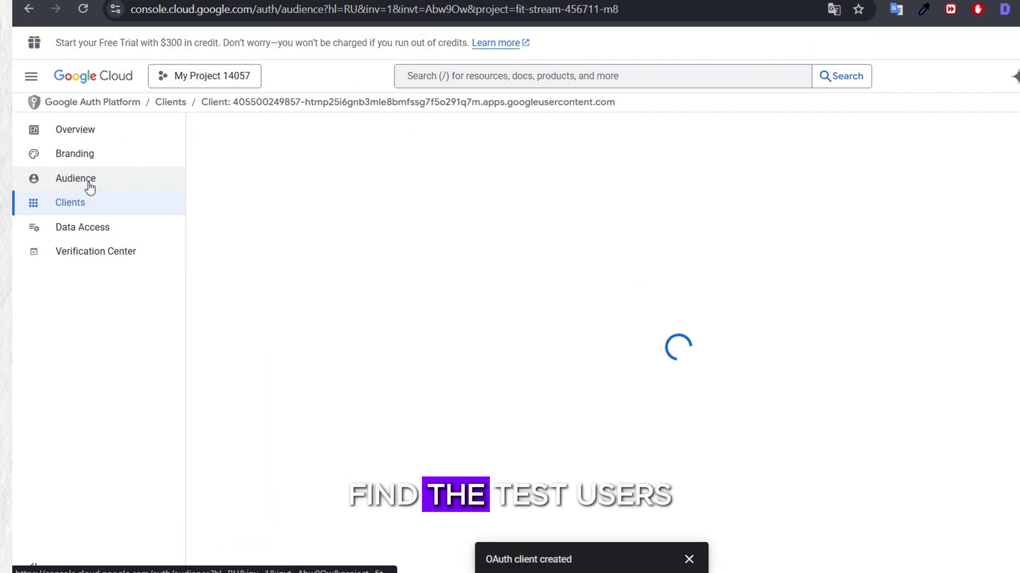
Add a test user on the Audience page and begin entering your Google e-mail address.
scroll(260, 450, "down", 3)
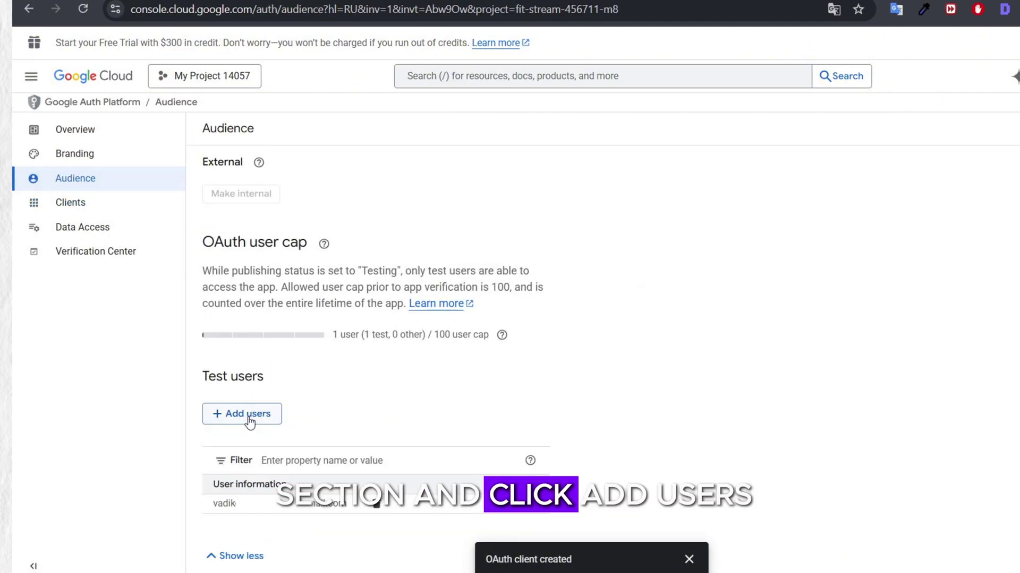
left_click(248, 414)
type("vadi")
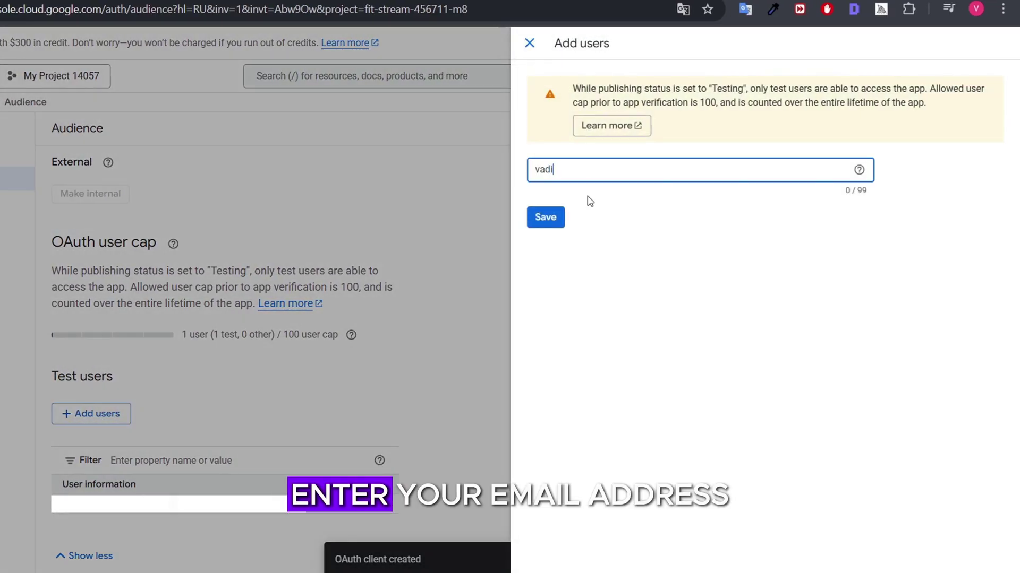
type("k")
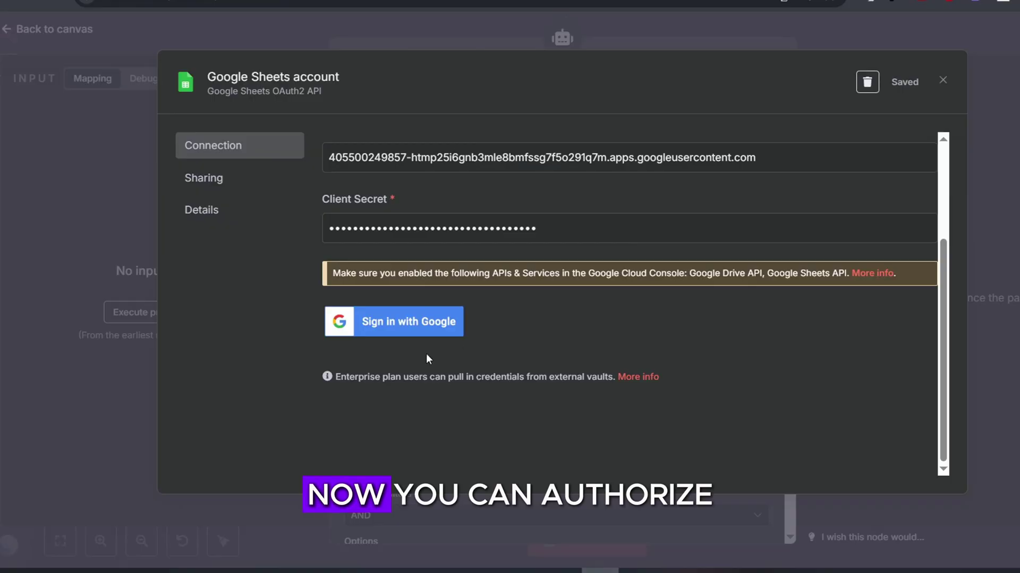
Sign in with your Google account, pass the unverified-app warning, and grant Sheets access.
left_click(417, 335)
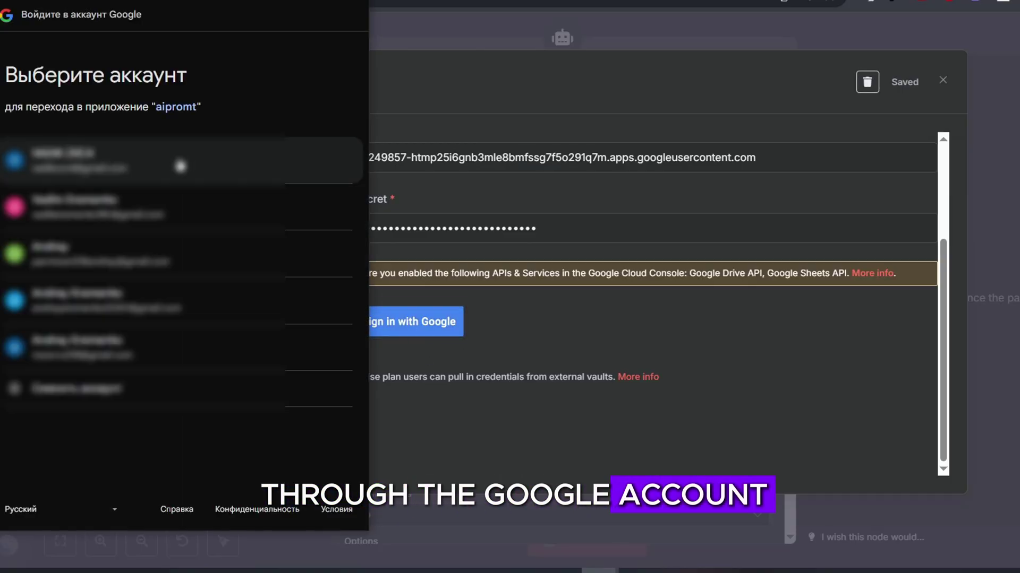
left_click(170, 212)
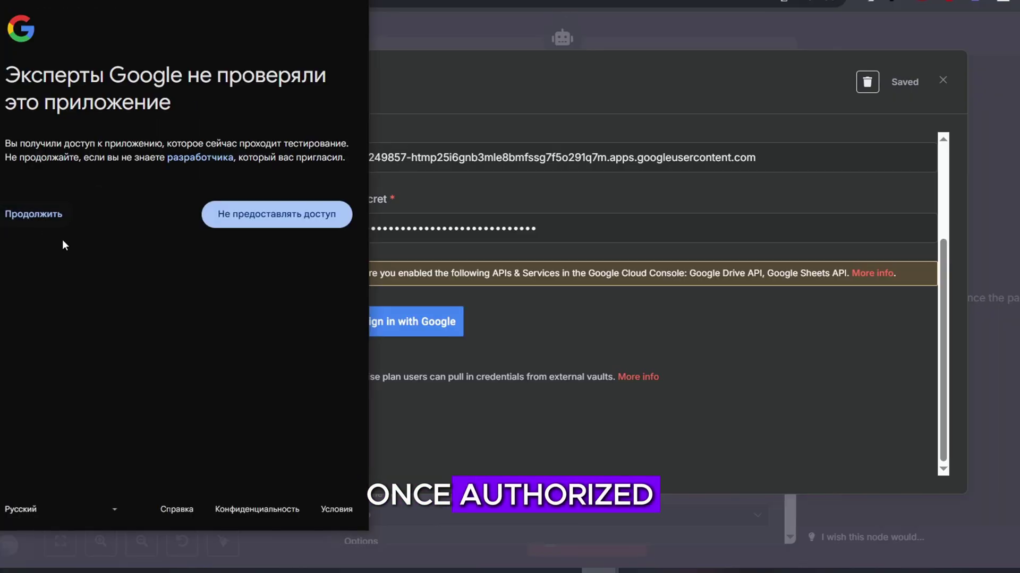
left_click(33, 214)
scroll(61, 311, "down", 5)
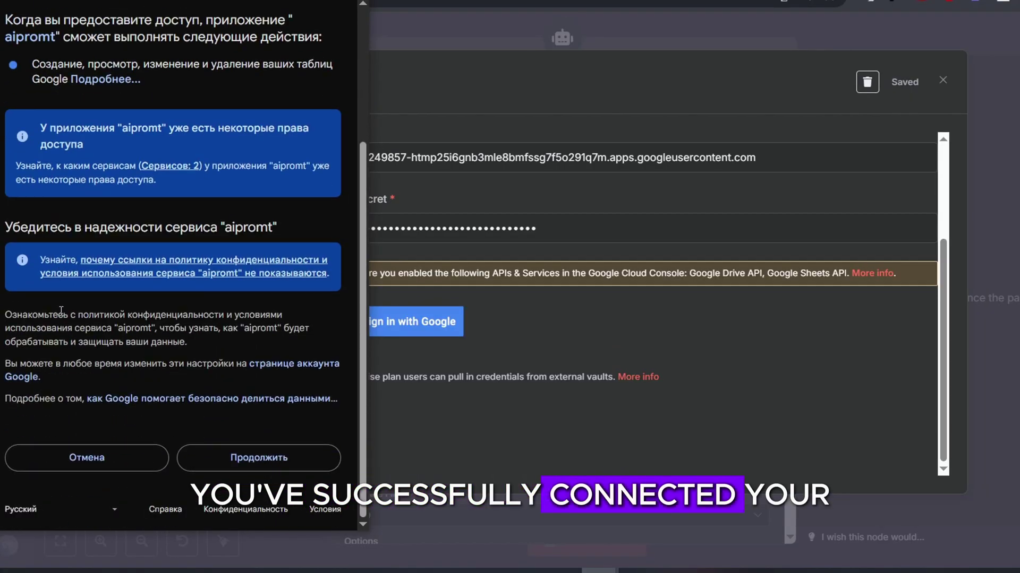
left_click(243, 457)
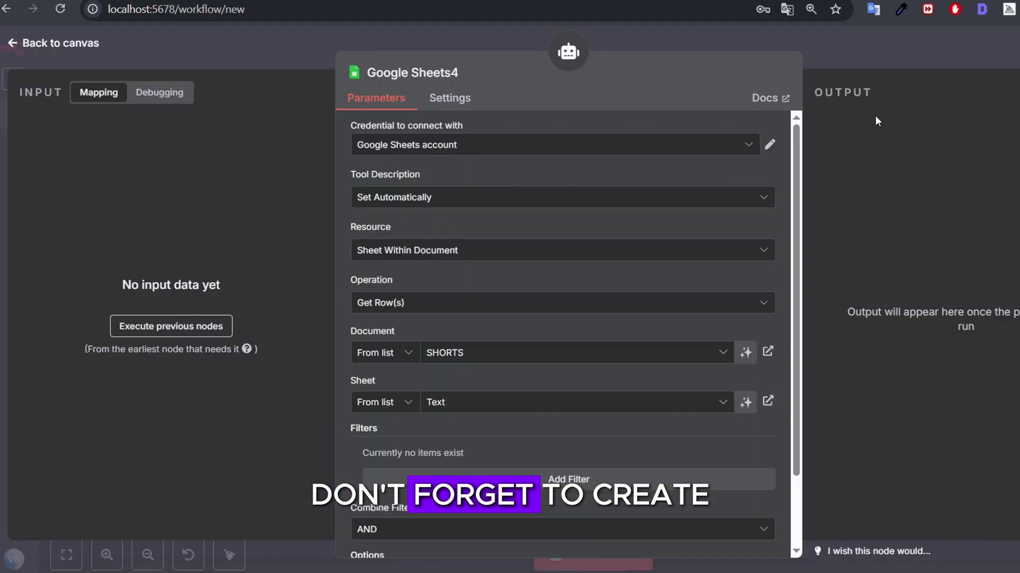
Open the RECORDING QUOTE node's Google Sheets credential and rename it to test.
left_click(881, 67)
scroll(854, 175, "up", 2)
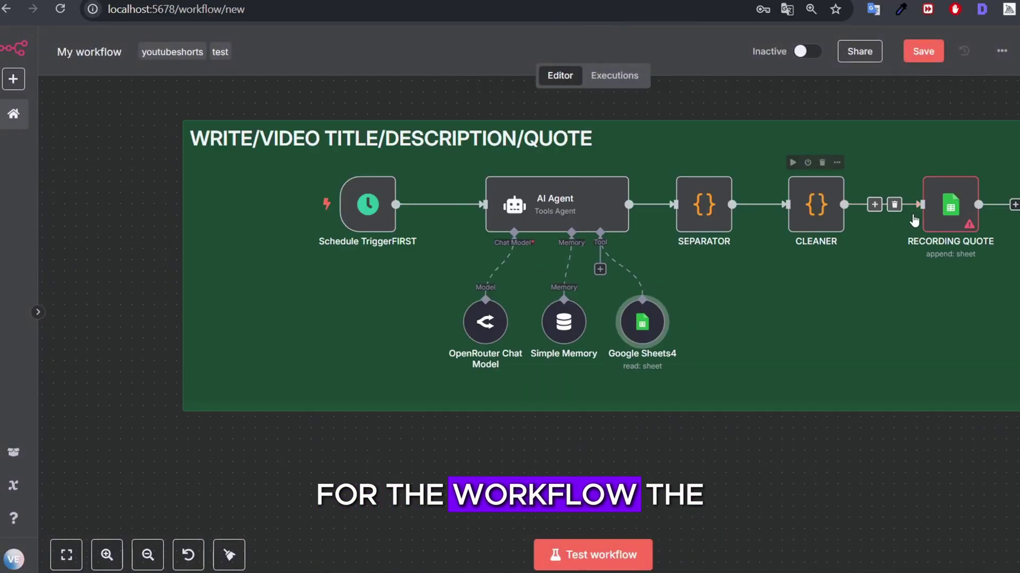
double_click(948, 210)
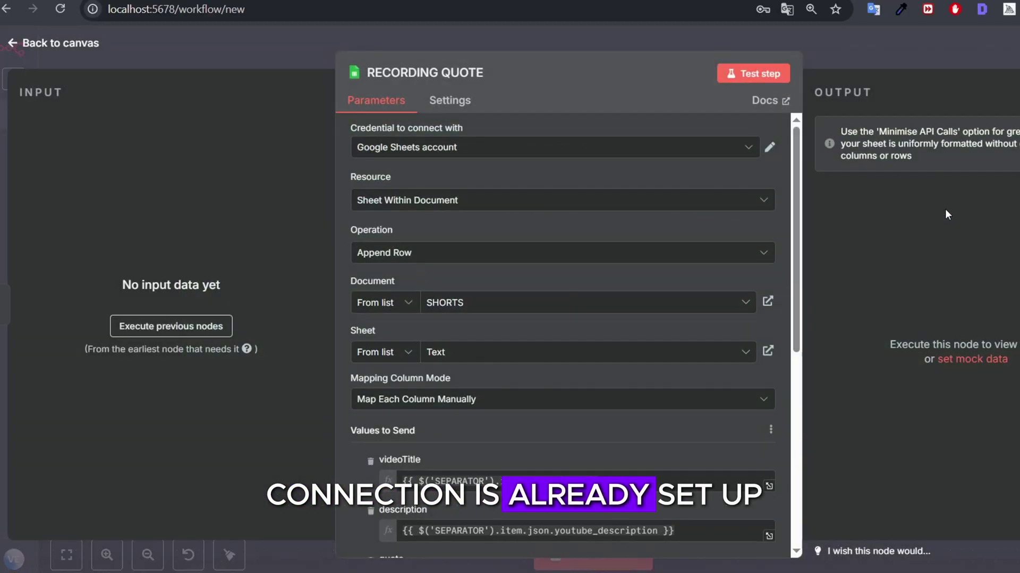
left_click(770, 148)
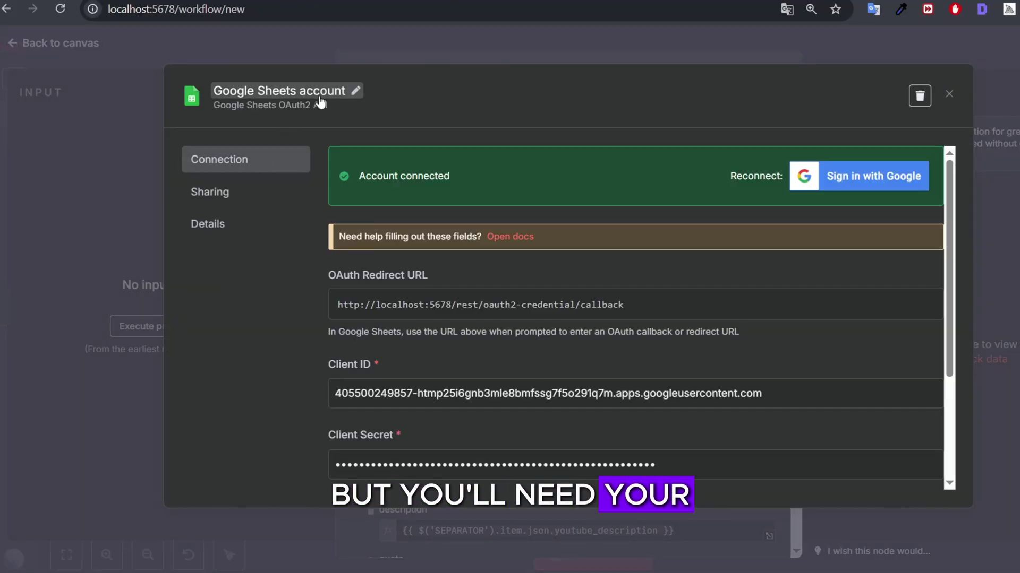
double_click(320, 95)
key("ctrl+a")
type("test")
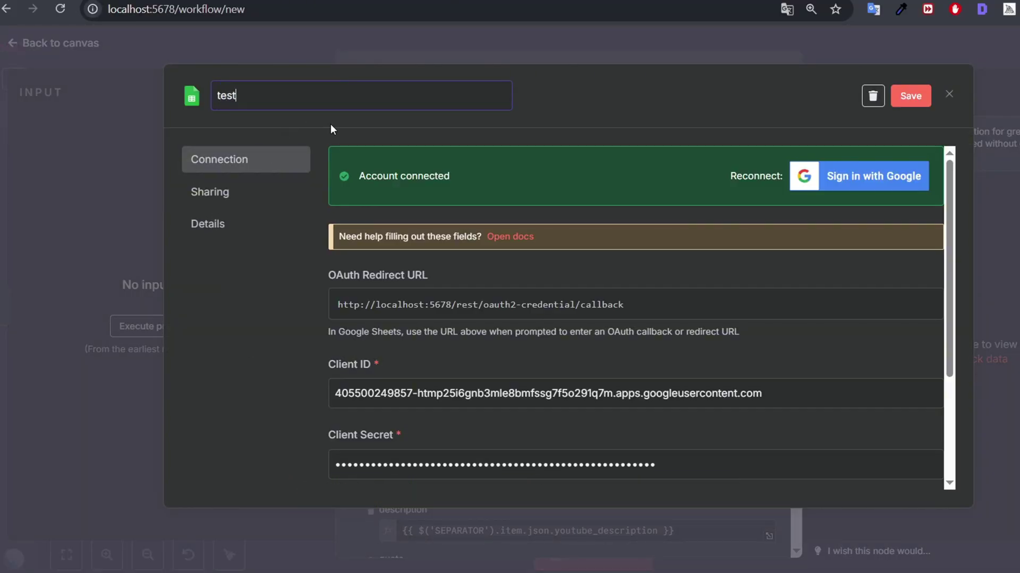
key("Return")
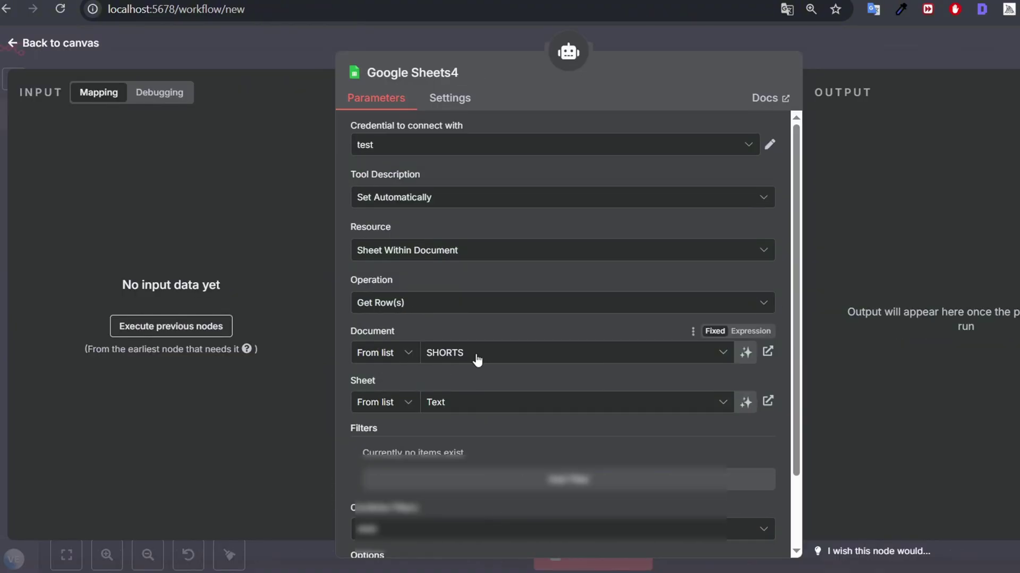
Save the test credential and select the test spreadsheet as Google Sheets4's document.
left_click(477, 359)
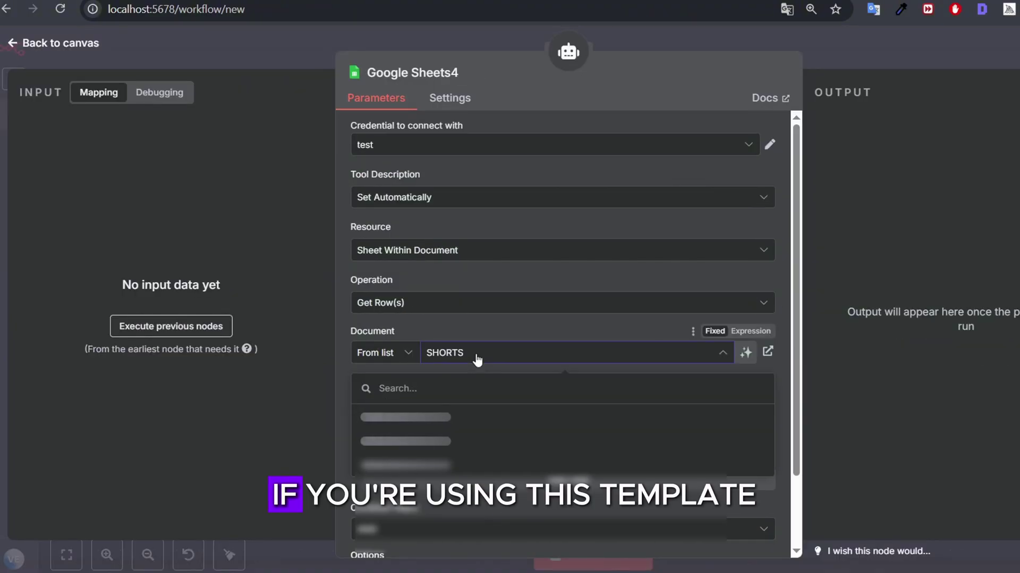
left_click(479, 440)
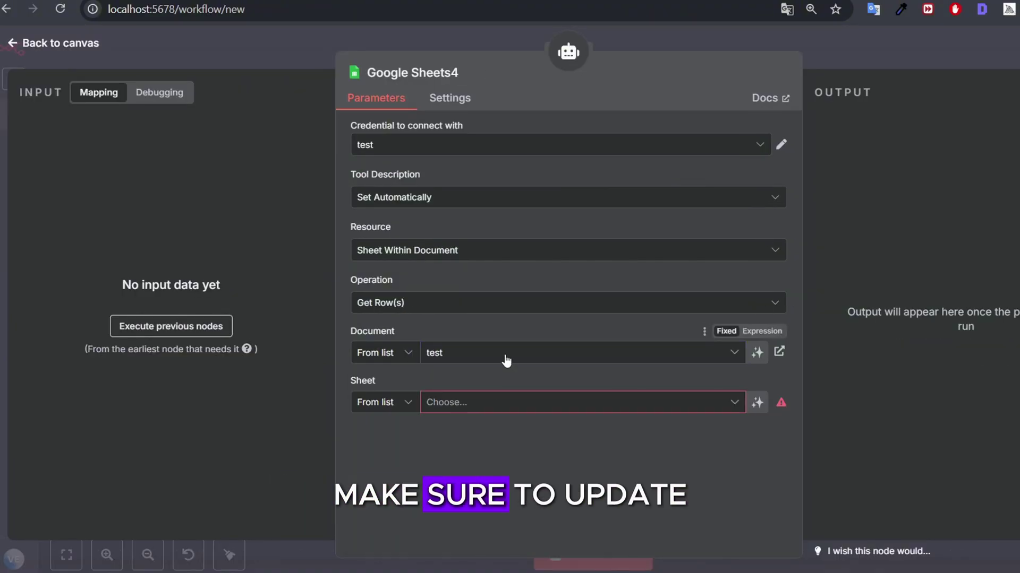
left_click(475, 410)
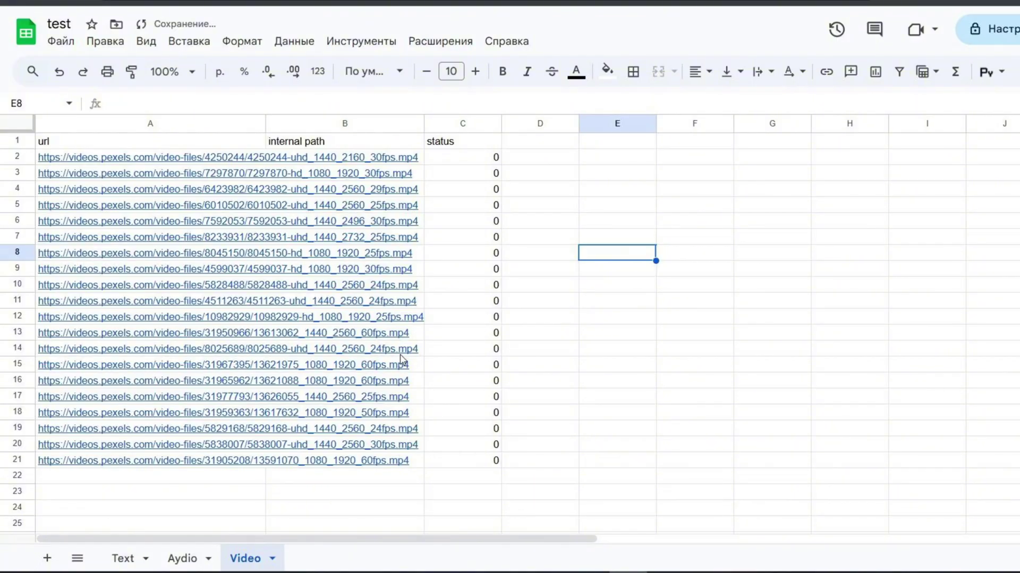
View the test spreadsheet's Aydio sheet, then switch to its Text sheet.
left_click(184, 559)
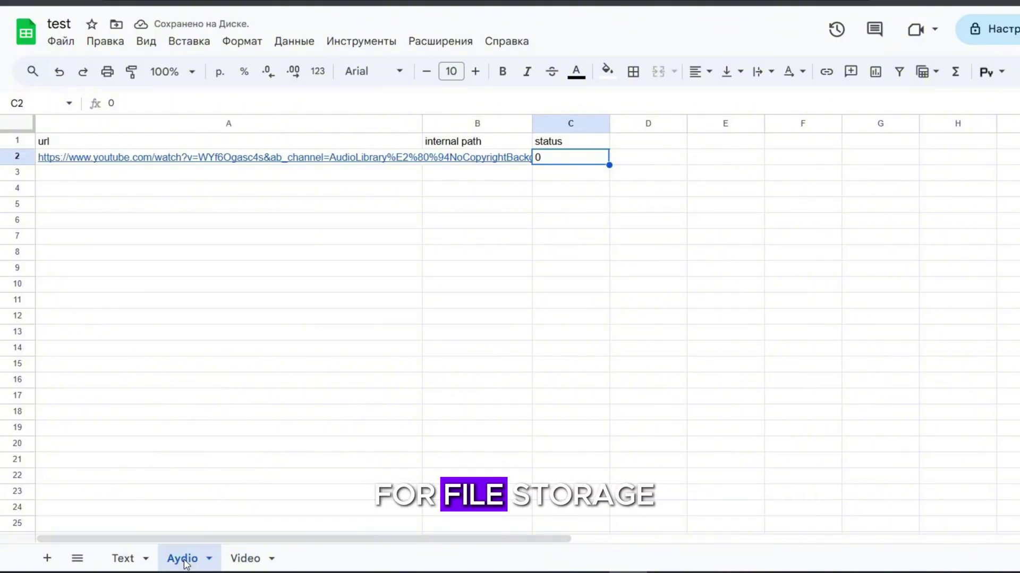
left_click(124, 558)
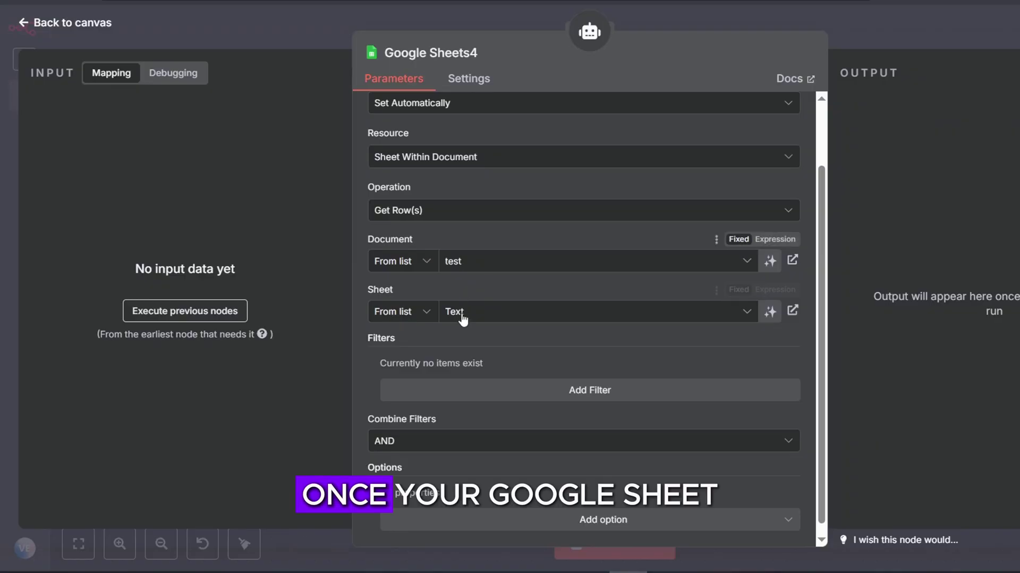
Confirm Google Sheets4 keeps the test credential and the test document's Text sheet.
scroll(478, 256, "up", 3)
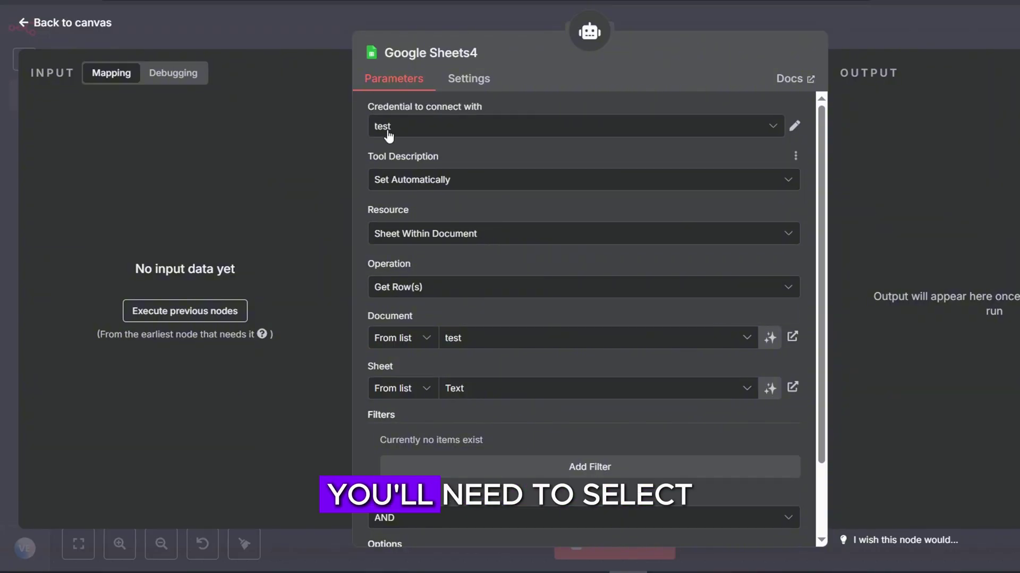
scroll(481, 298, "down", 3)
left_click(480, 269)
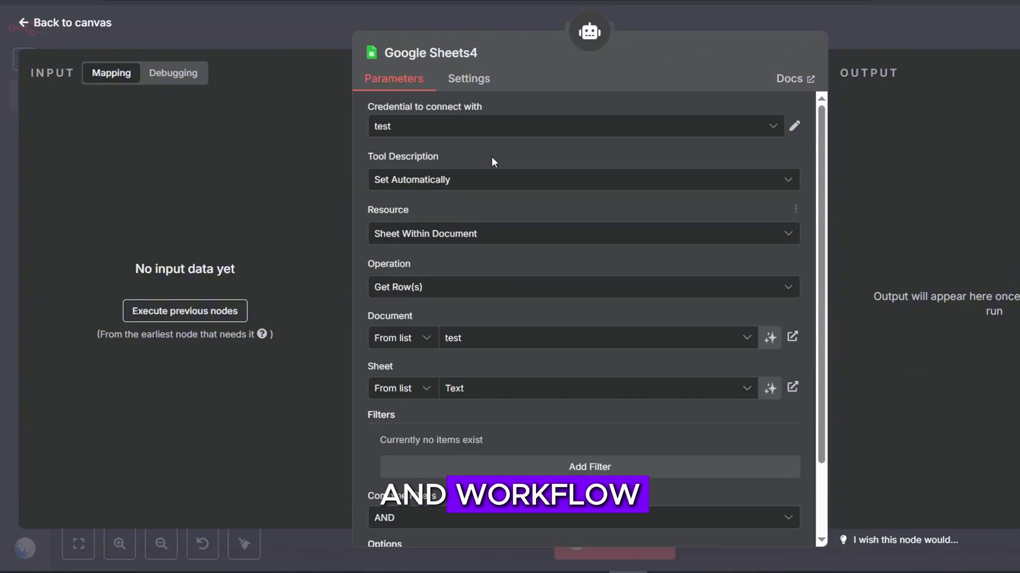
left_click(488, 126)
left_click(485, 127)
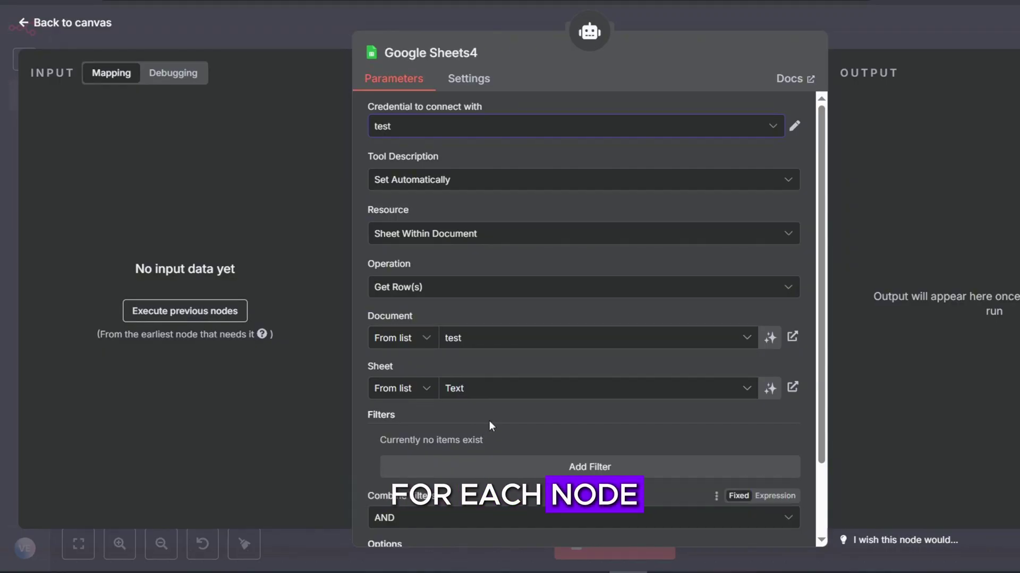
scroll(549, 270, "down", 3)
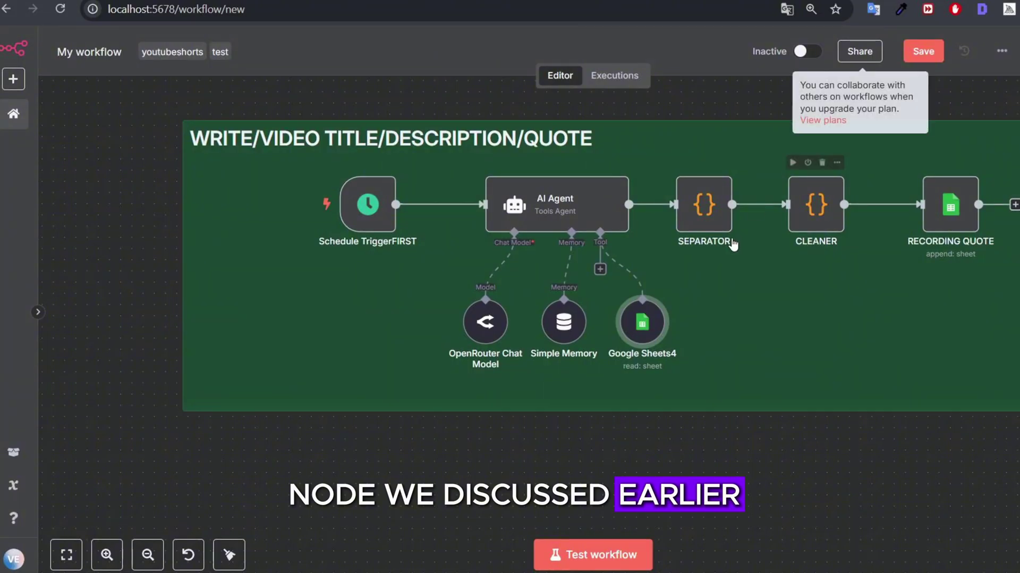
Scroll through the SEPARATOR node's code, then review the CLEANER node's code.
left_click(699, 216)
double_click(698, 217)
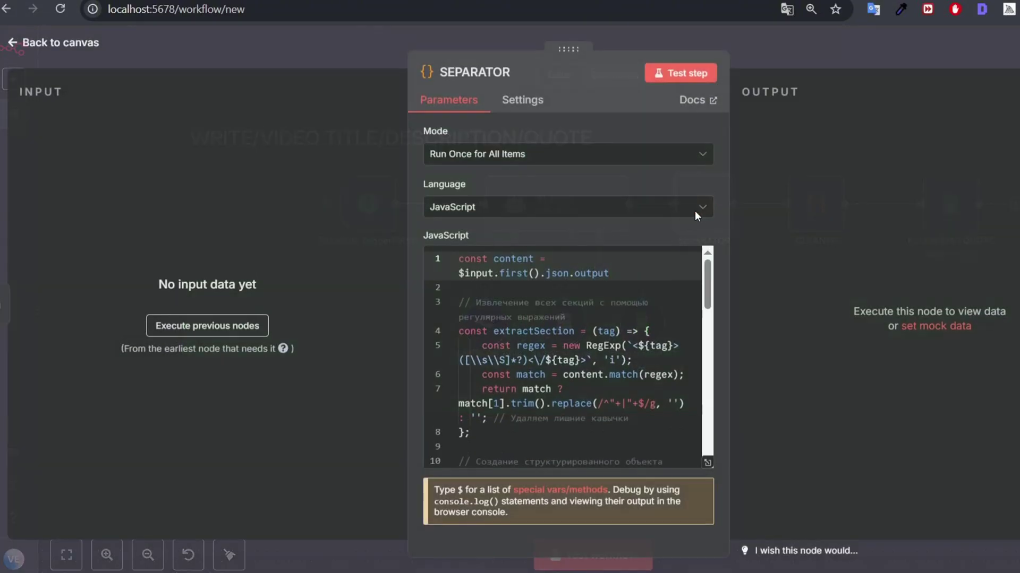
scroll(536, 300, "down", 10)
scroll(536, 300, "down", 3)
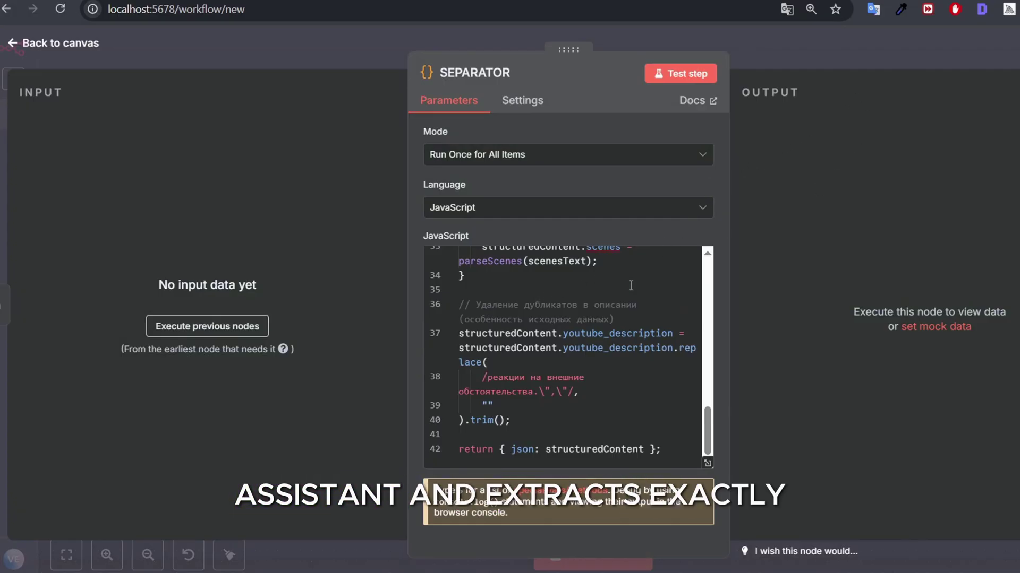
scroll(630, 285, "up", 3)
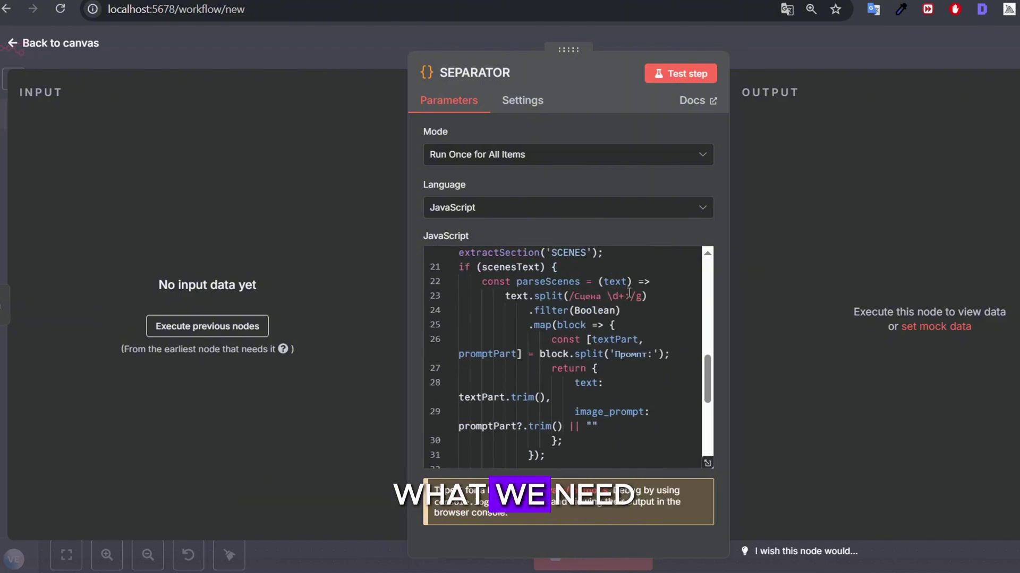
key("Escape")
double_click(791, 240)
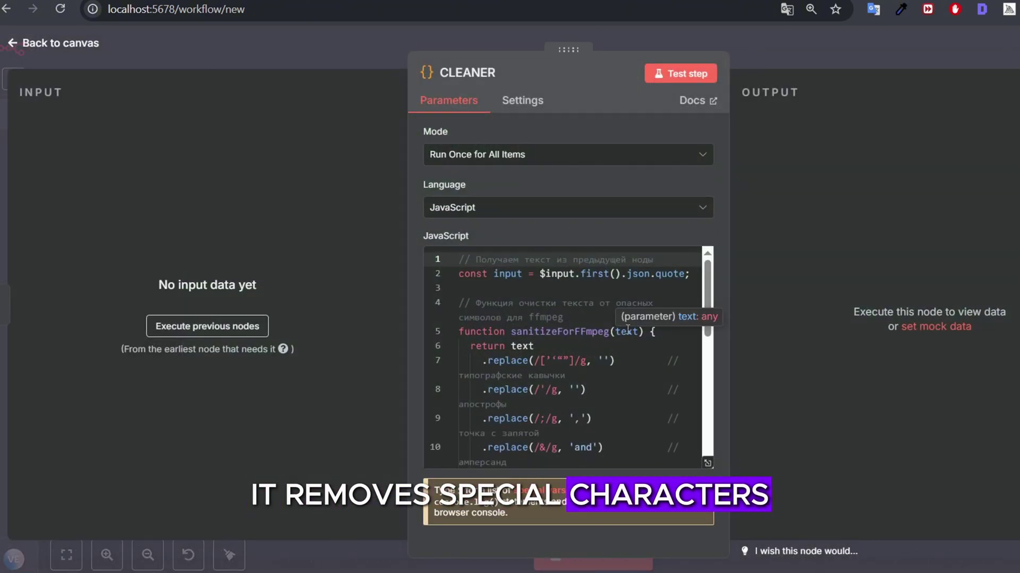
scroll(624, 332, "down", 7)
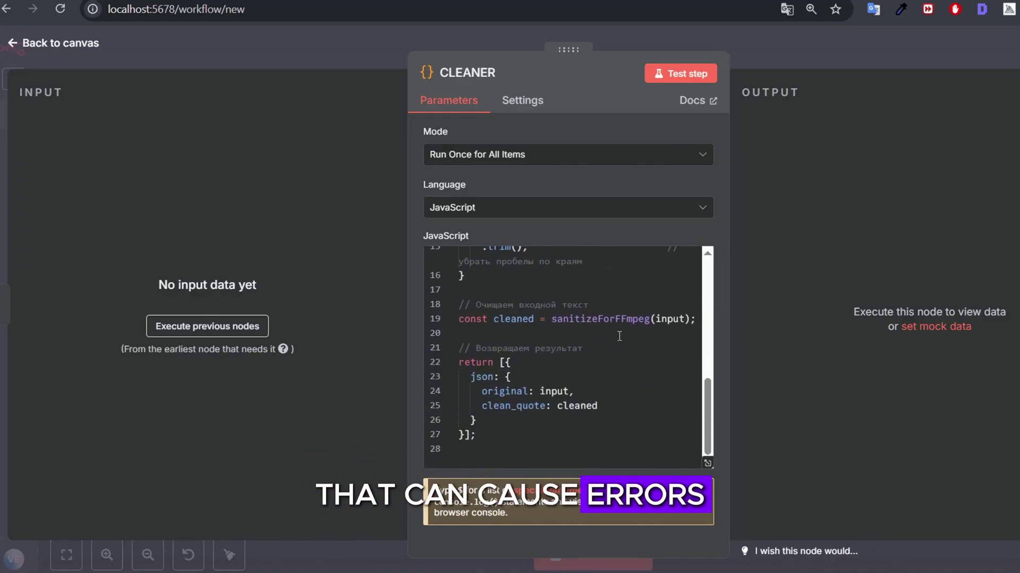
scroll(619, 336, "up", 7)
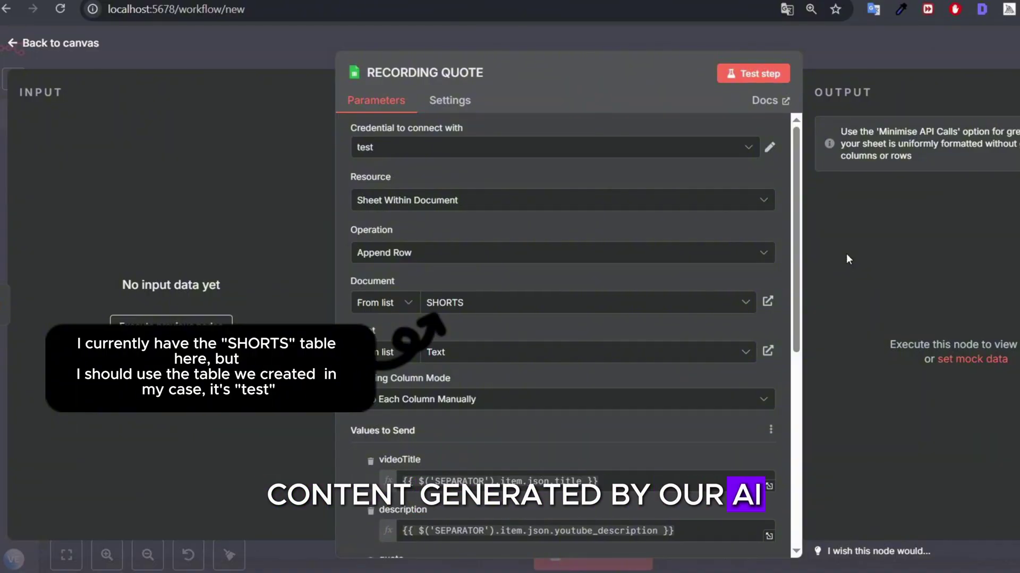
Re-pick the spreadsheet in RECORDING QUOTE's Document dropdown.
left_click(499, 312)
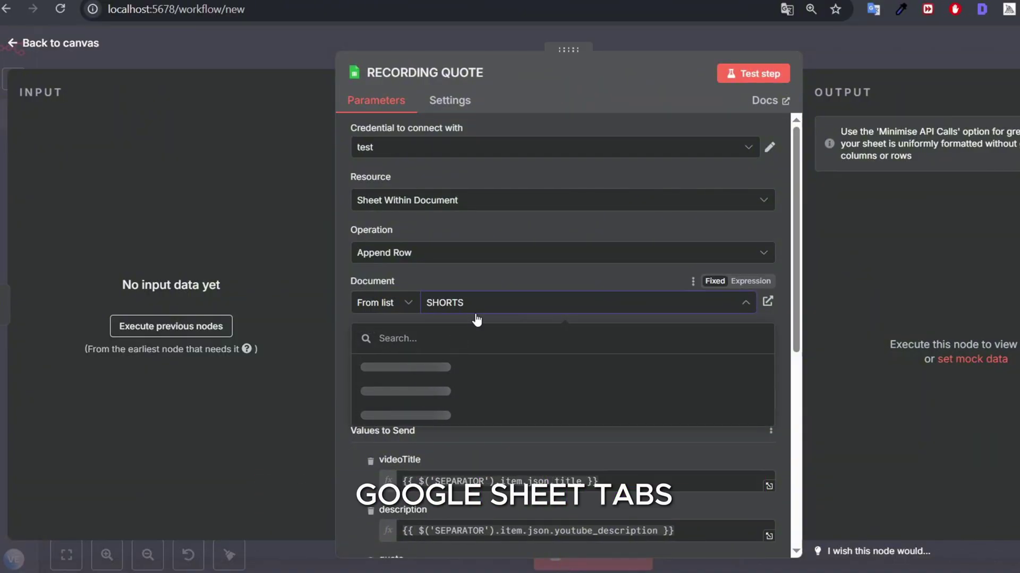
left_click(513, 280)
scroll(513, 280, "down", 1)
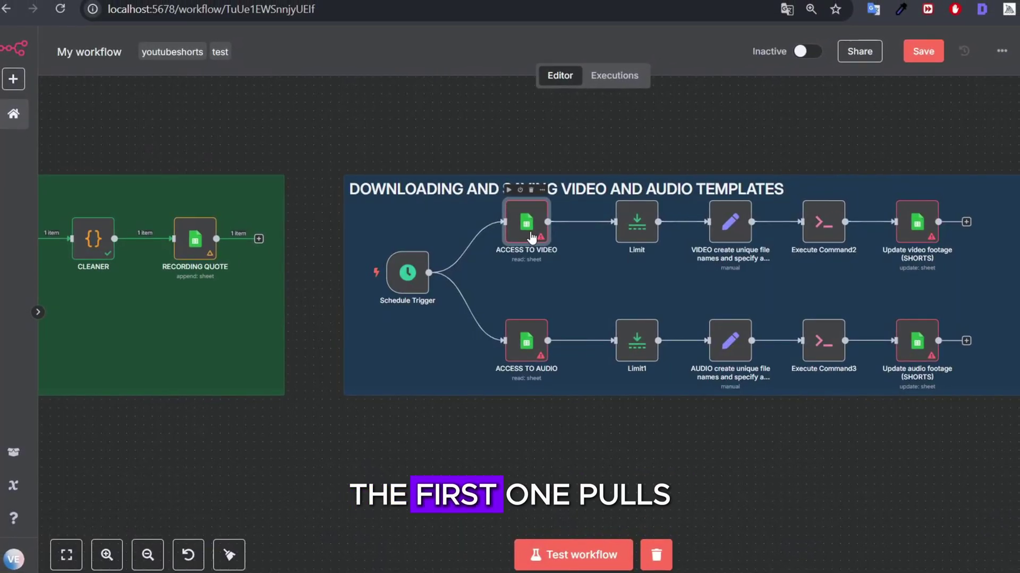
Point ACCESS TO VIDEO at test22's Video sheet and add a row filter.
double_click(531, 236)
left_click(457, 303)
scroll(420, 318, "down", 2)
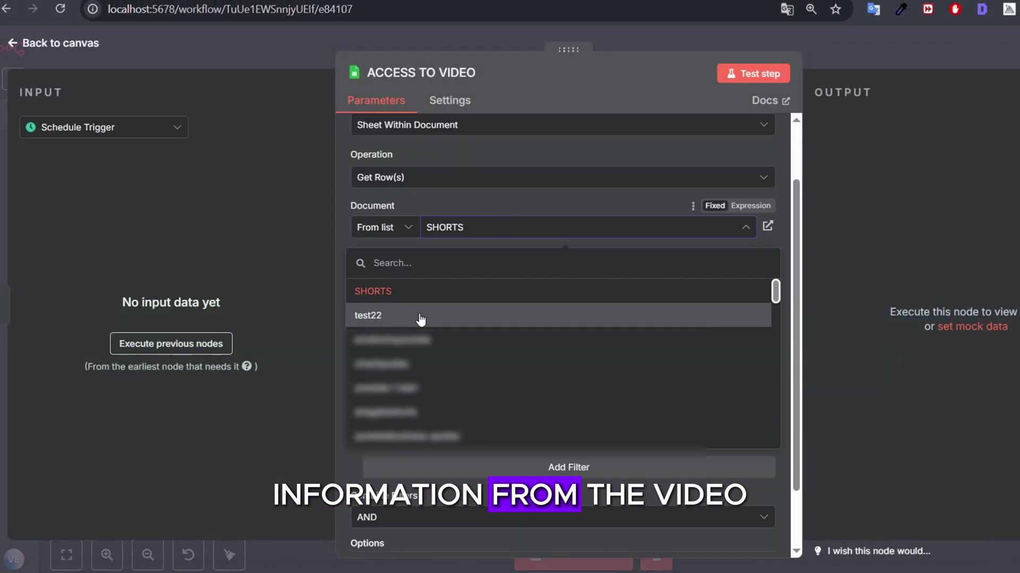
left_click(447, 324)
left_click(468, 354)
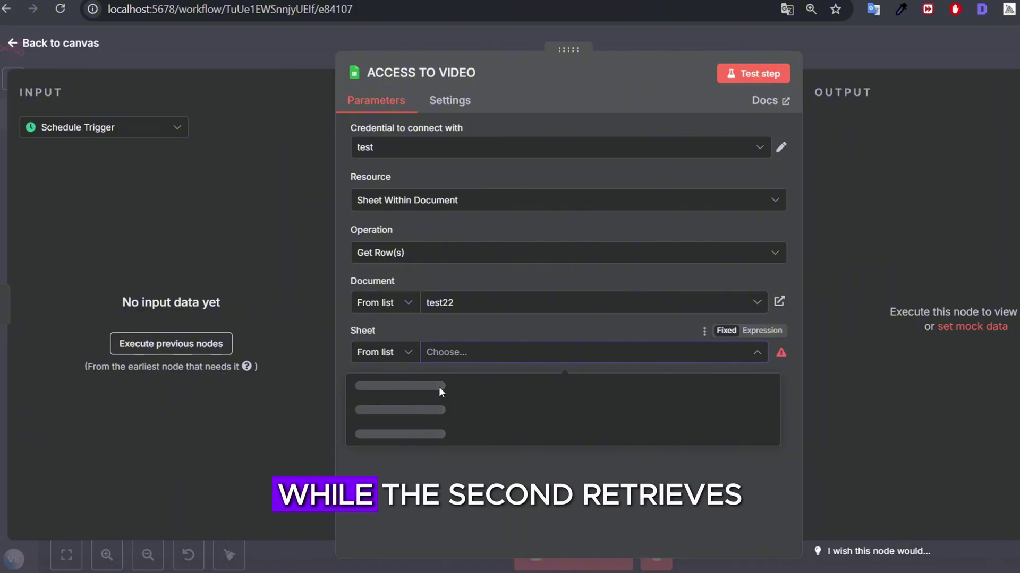
left_click(414, 430)
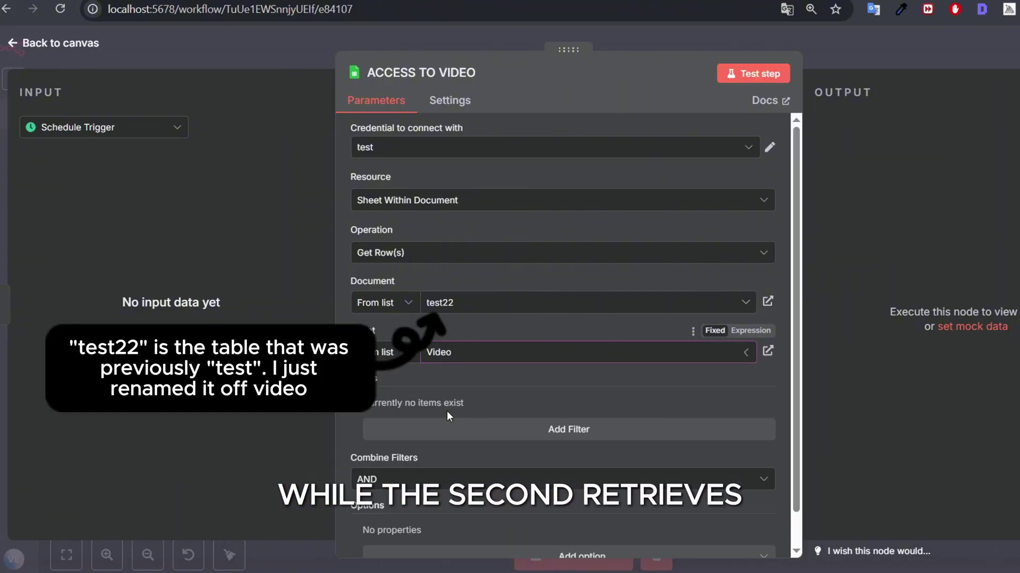
left_click(486, 430)
left_click(483, 428)
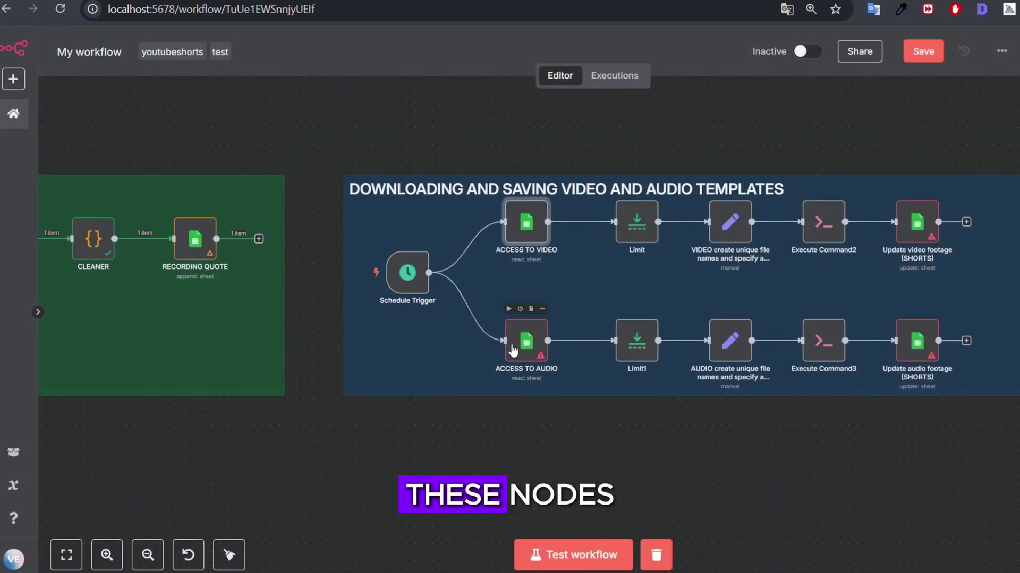
Point ACCESS TO AUDIO at test22's Aydio sheet with a filter on the status column.
double_click(513, 350)
left_click(456, 301)
left_click(432, 383)
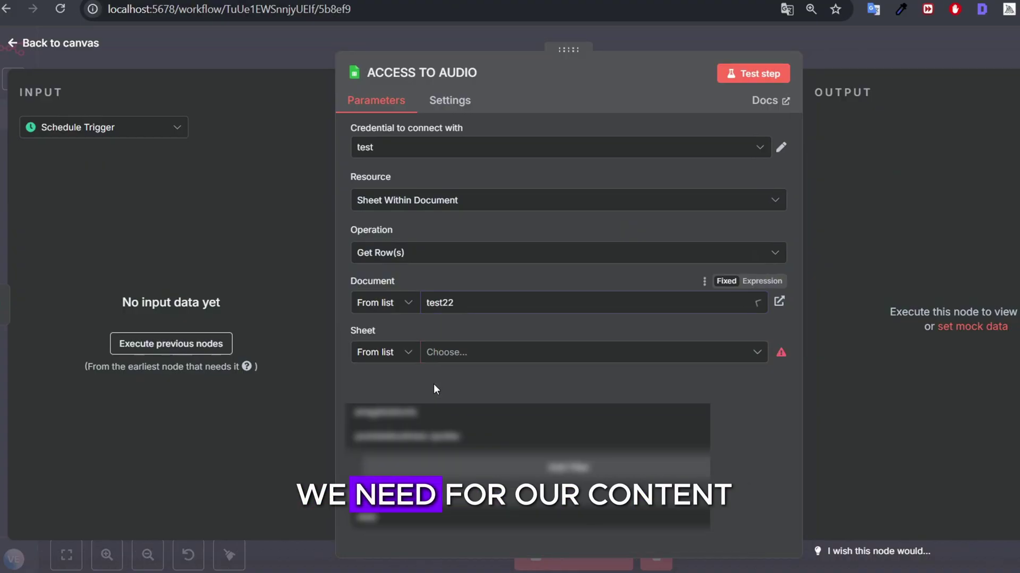
left_click(475, 414)
left_click(464, 431)
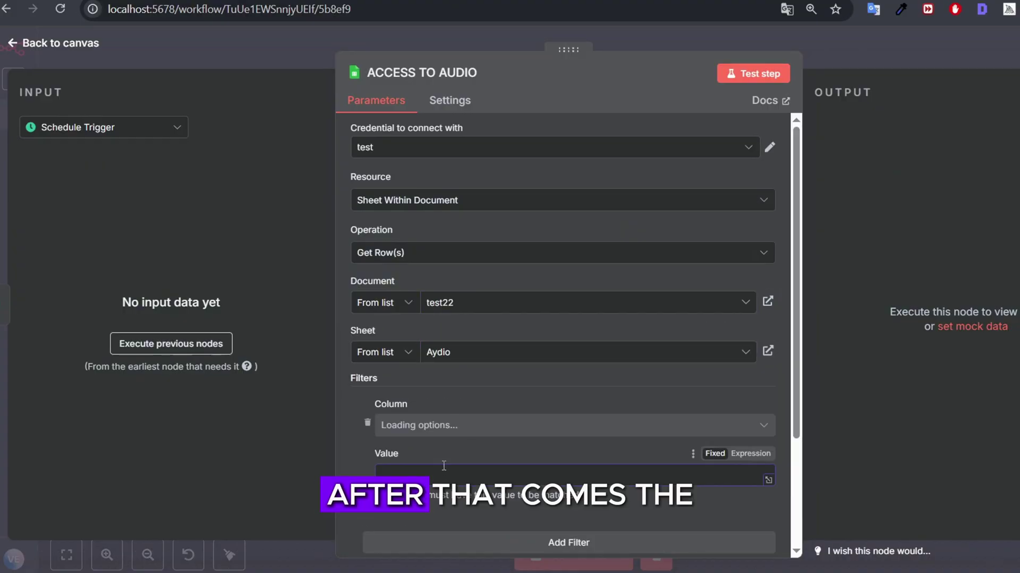
left_click(420, 425)
left_click(417, 514)
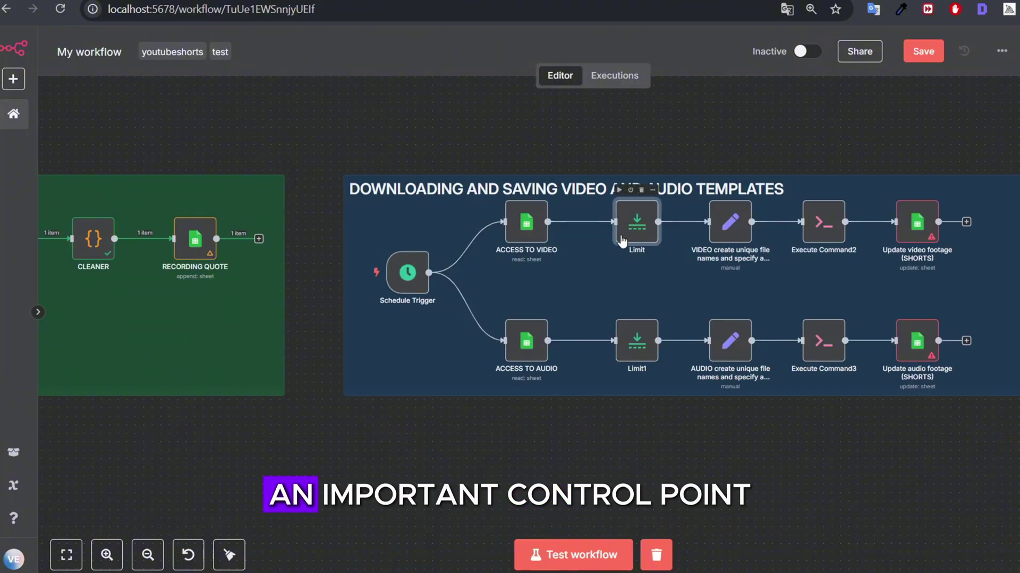
Set the Limit node's Max Items to 1, then review Limit1 and the VIDEO file-naming node.
double_click(622, 240)
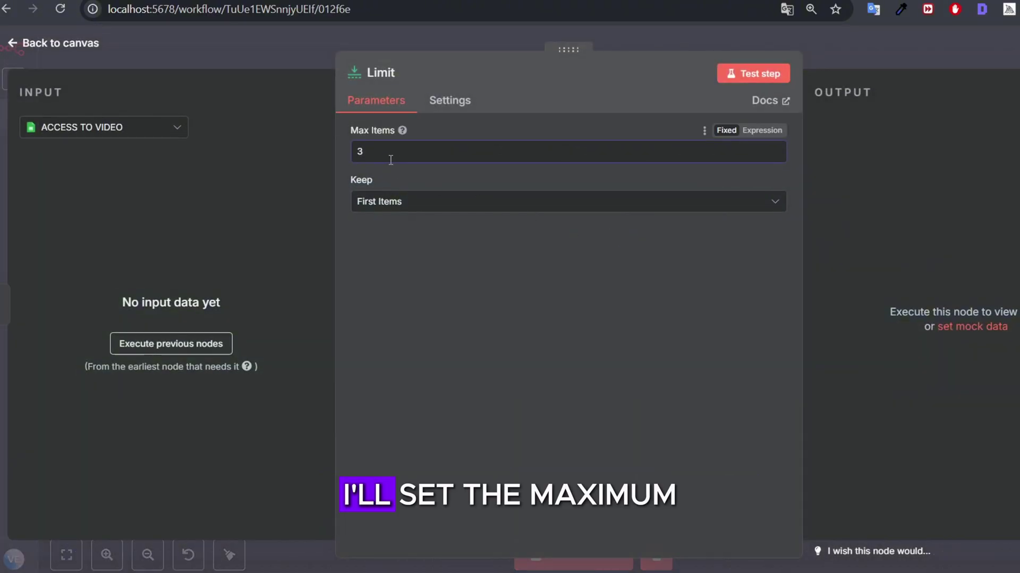
type("1")
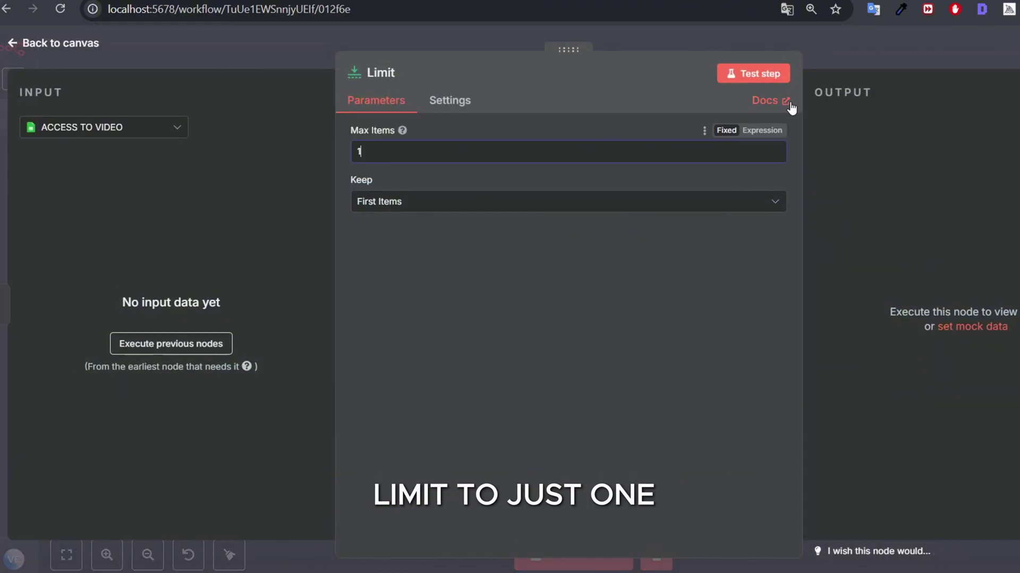
left_click(852, 59)
double_click(627, 346)
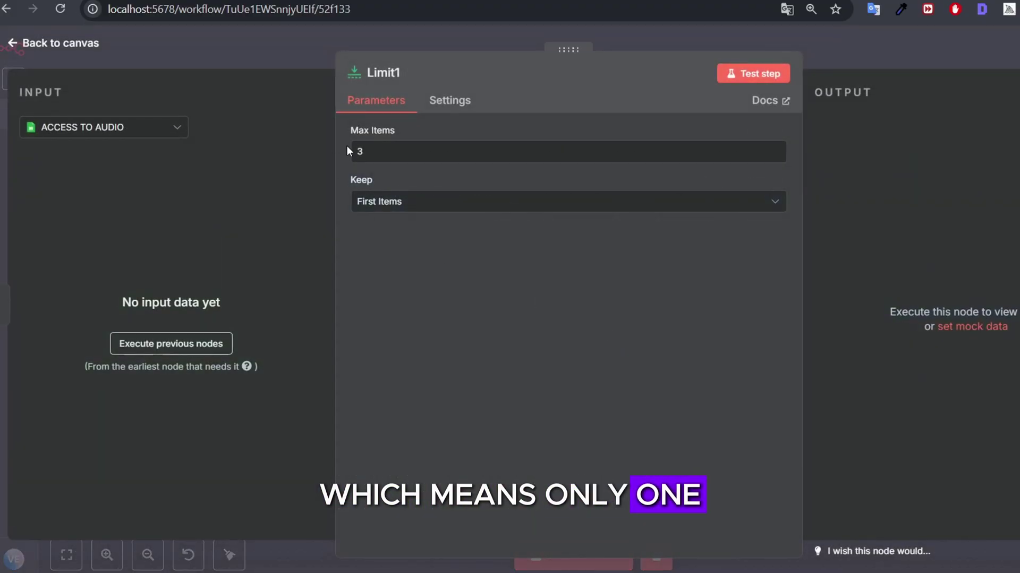
left_click(358, 154)
left_click(849, 69)
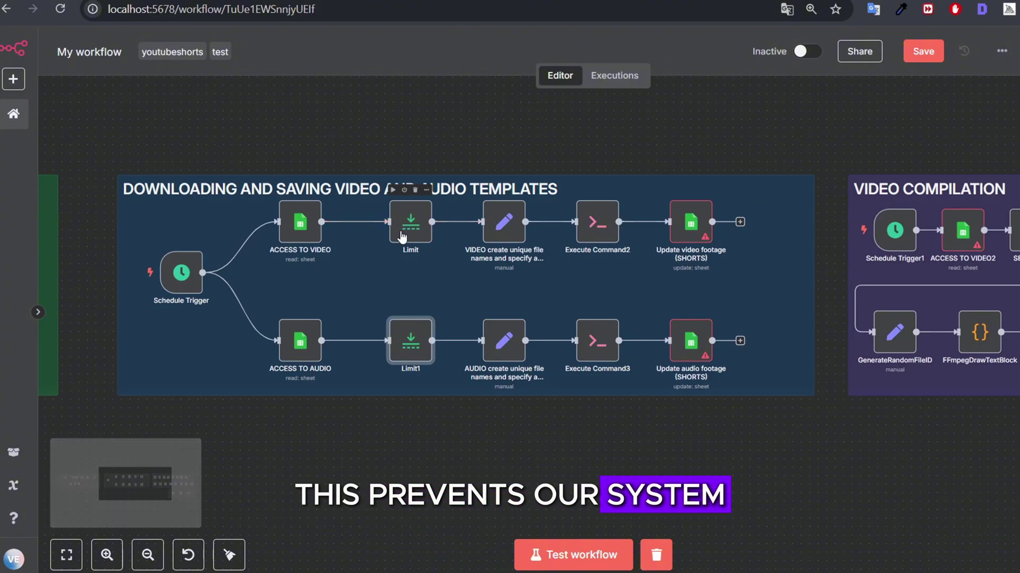
double_click(497, 219)
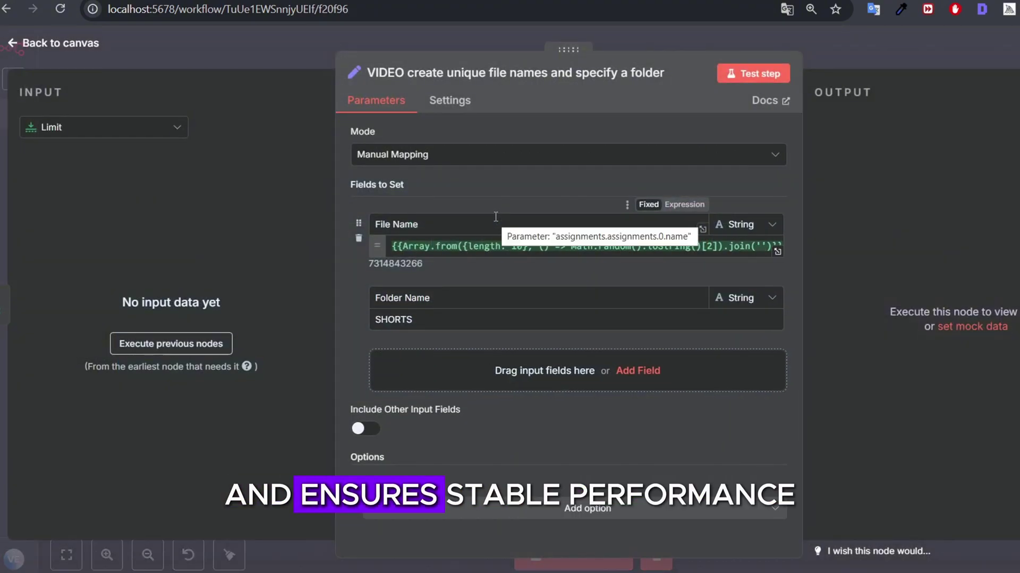
key("Escape")
Set the AUDIO folder name to TEST and run the video branch through Execute Command2.
double_click(499, 346)
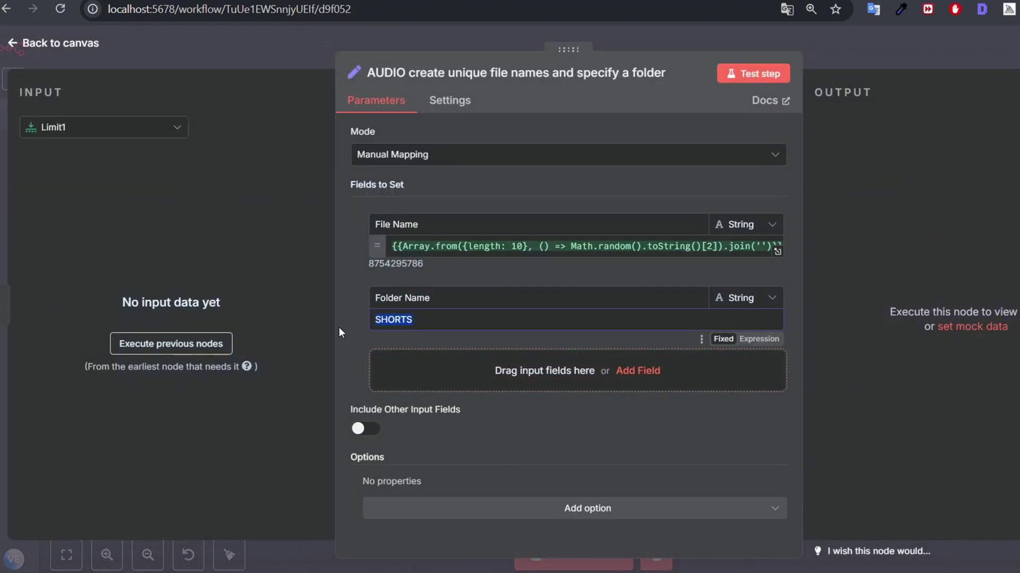
type("TEST")
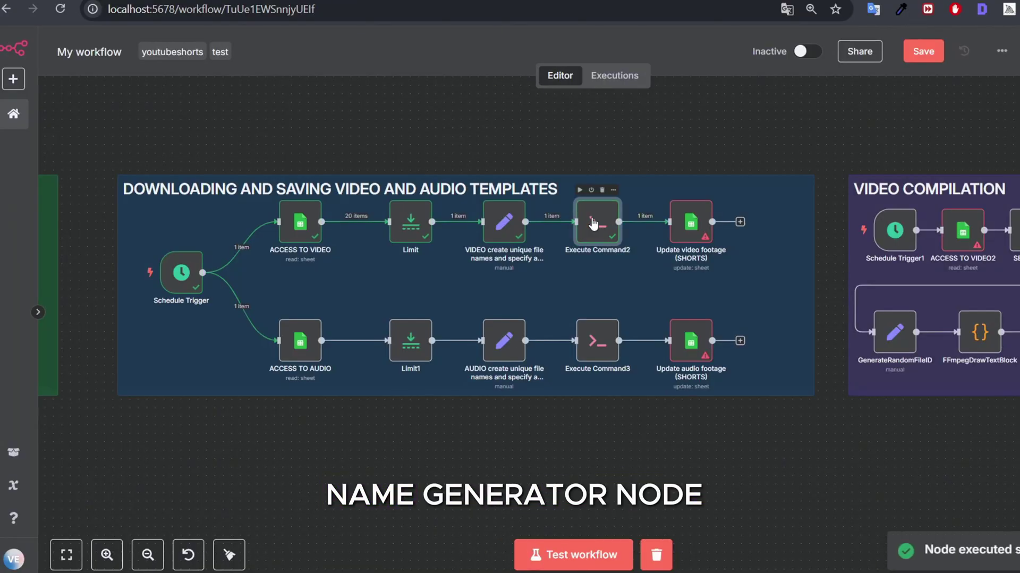
left_click(392, 190)
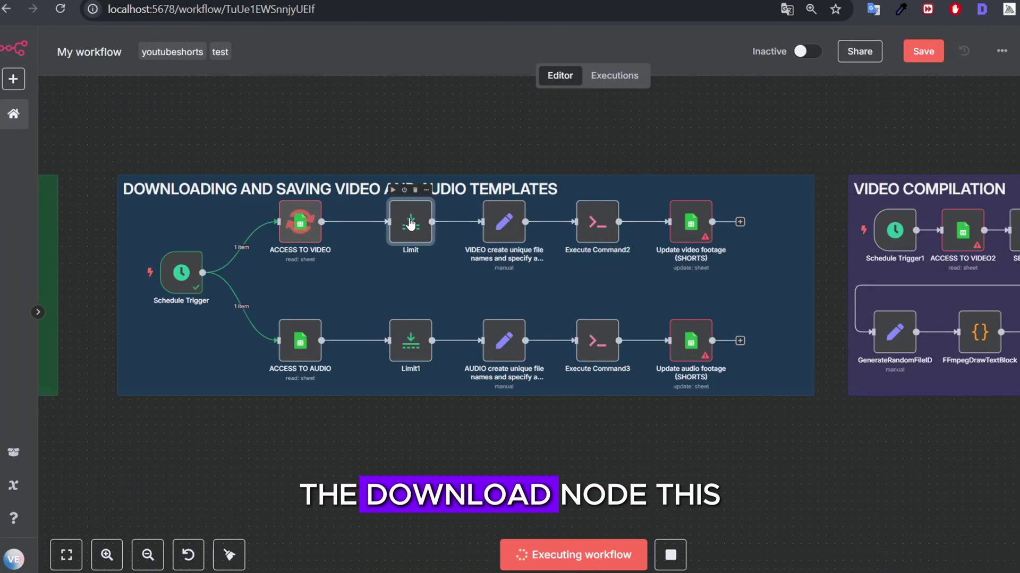
left_click(485, 189)
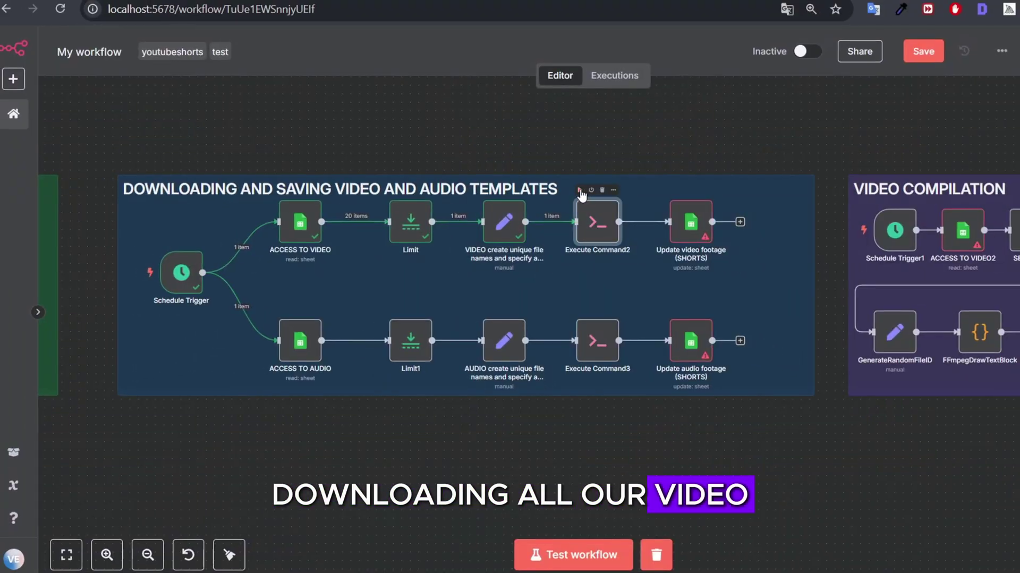
left_click(579, 190)
Inspect Execute Command2's yt-dlp command, tracing where Folder Name, File Name and url feed in.
double_click(597, 220)
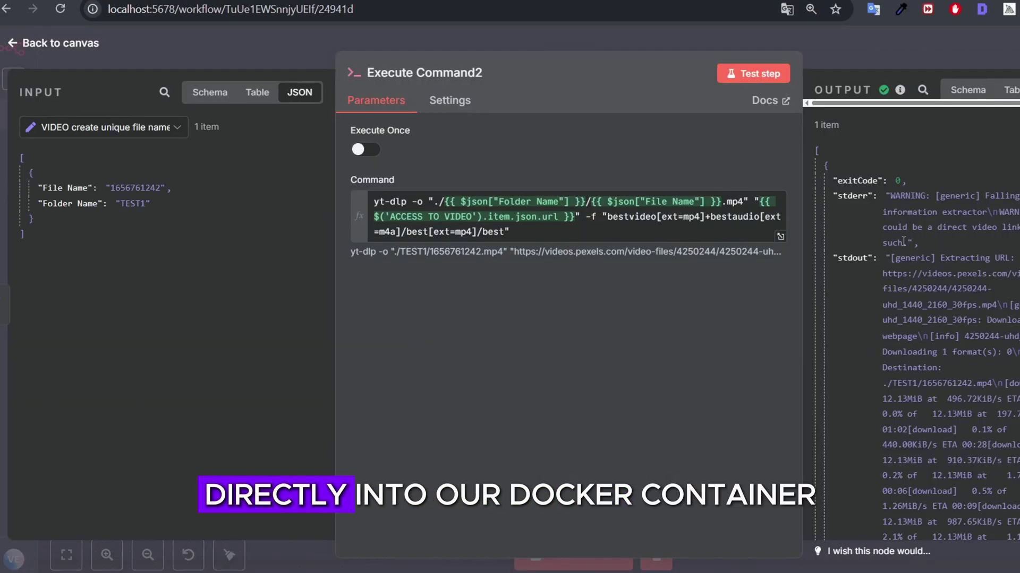
scroll(818, 372, "down", 5)
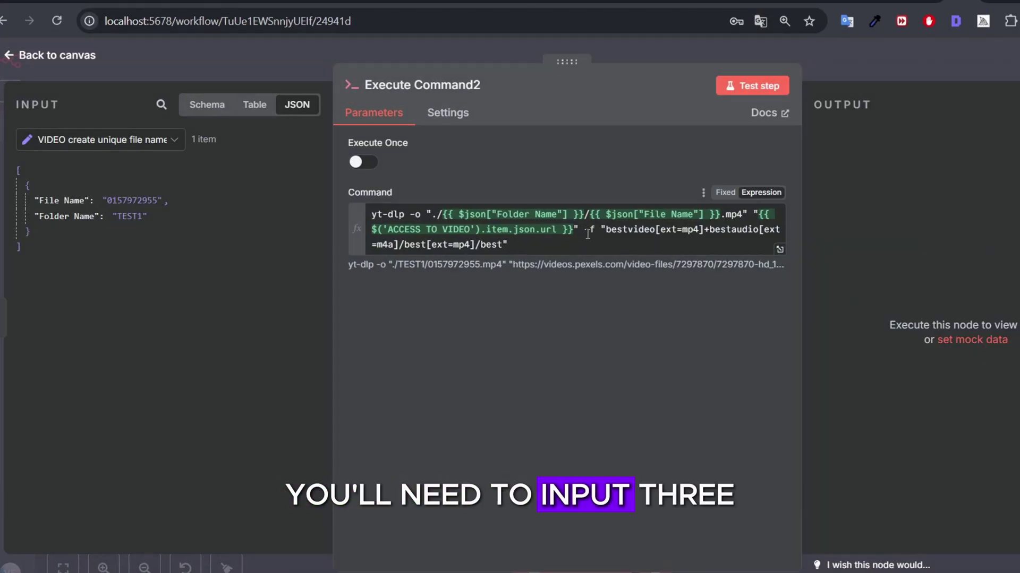
left_click(779, 249)
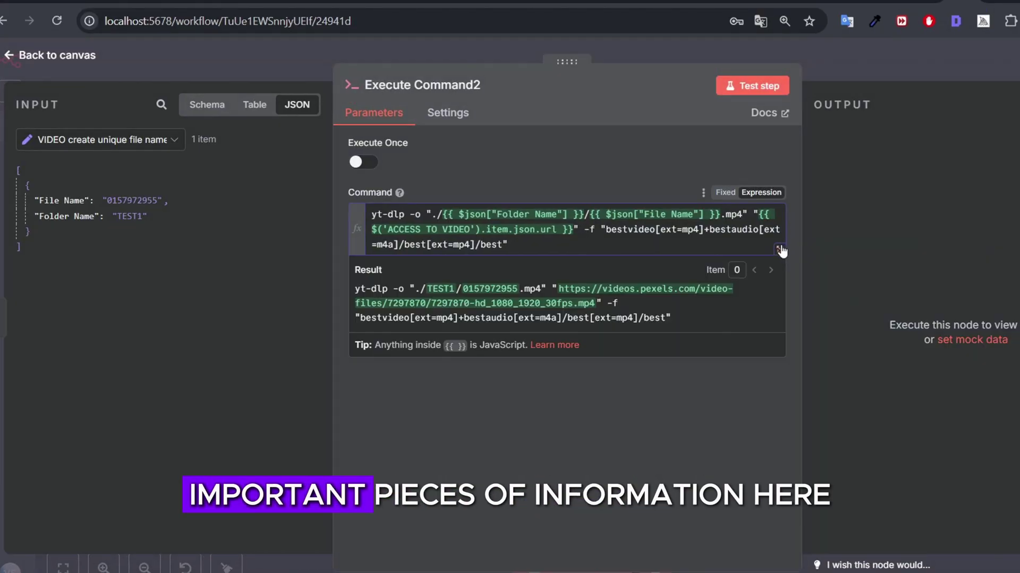
left_click(45, 253)
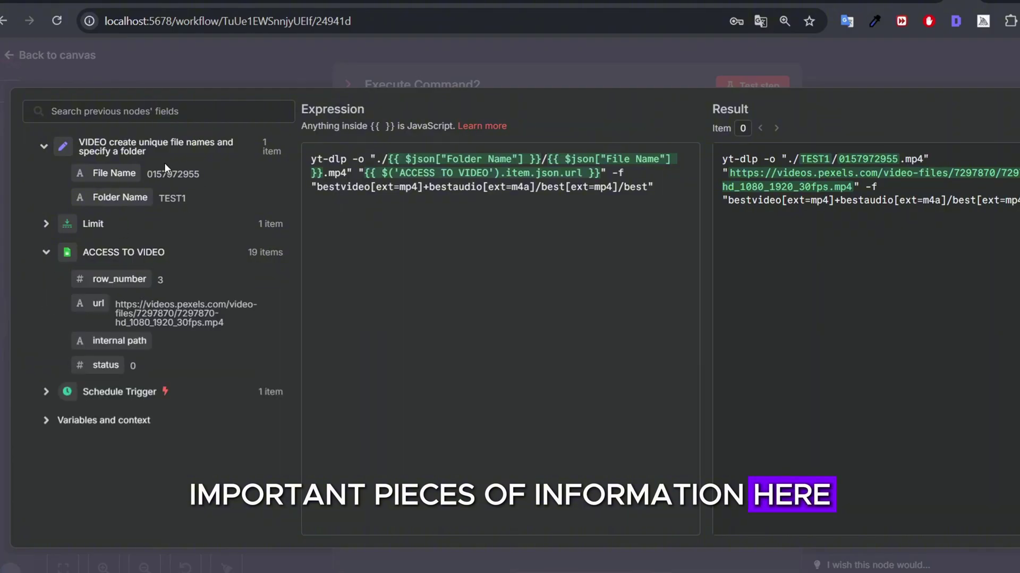
mouse_move(120, 198)
left_mouse_down()
mouse_move(507, 164)
mouse_move(403, 163)
mouse_move(145, 307)
mouse_move(116, 184)
left_mouse_up()
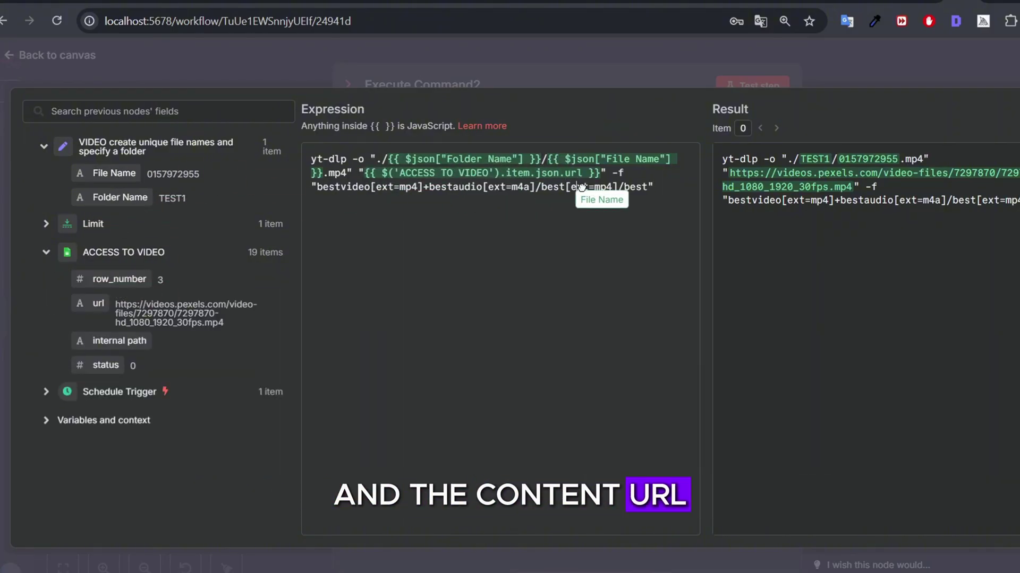
left_click_drag(655, 164, 114, 177)
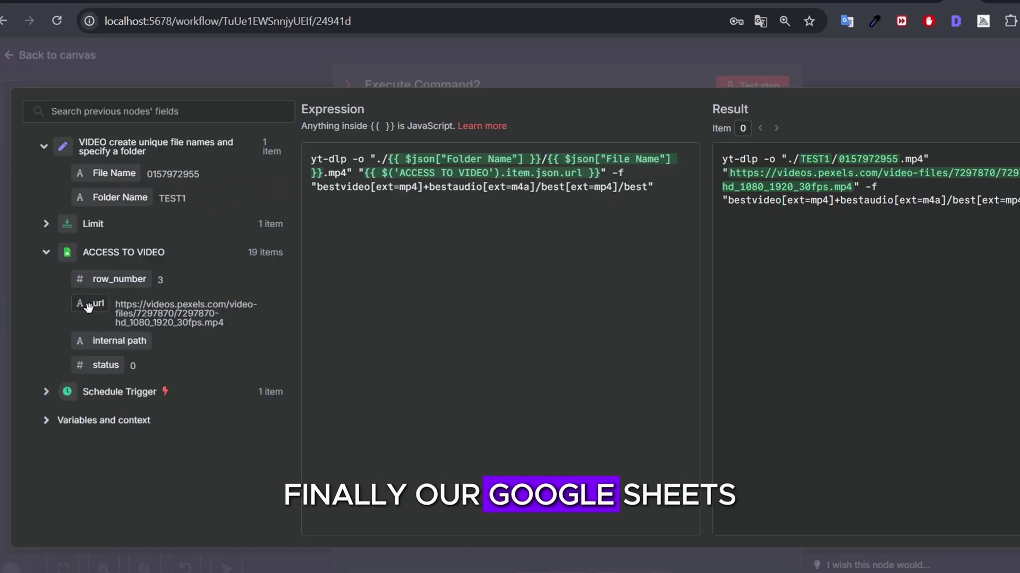
left_click_drag(98, 303, 450, 175)
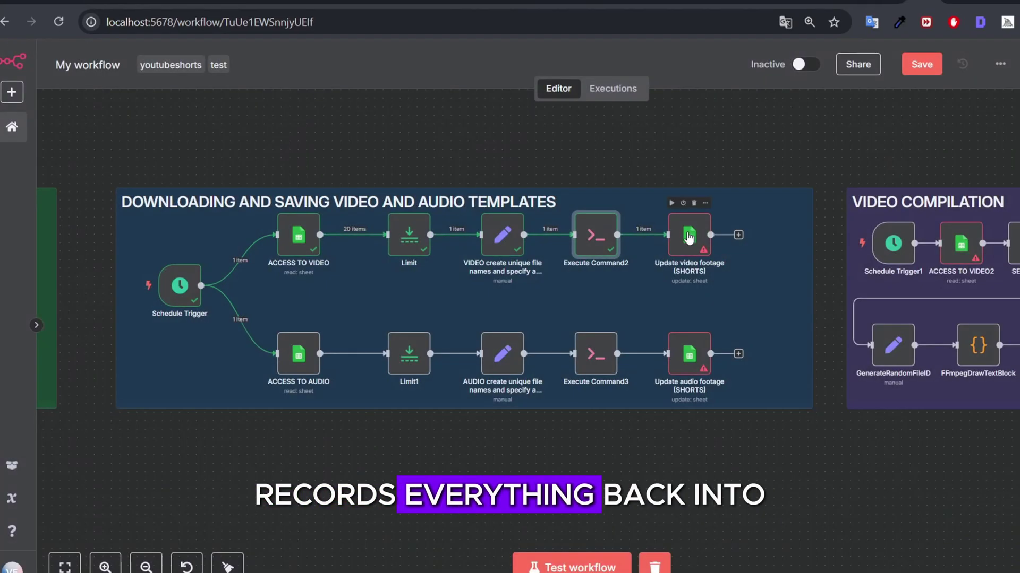
Set Update video footage to test22's Video sheet, matching on row_number.
double_click(688, 237)
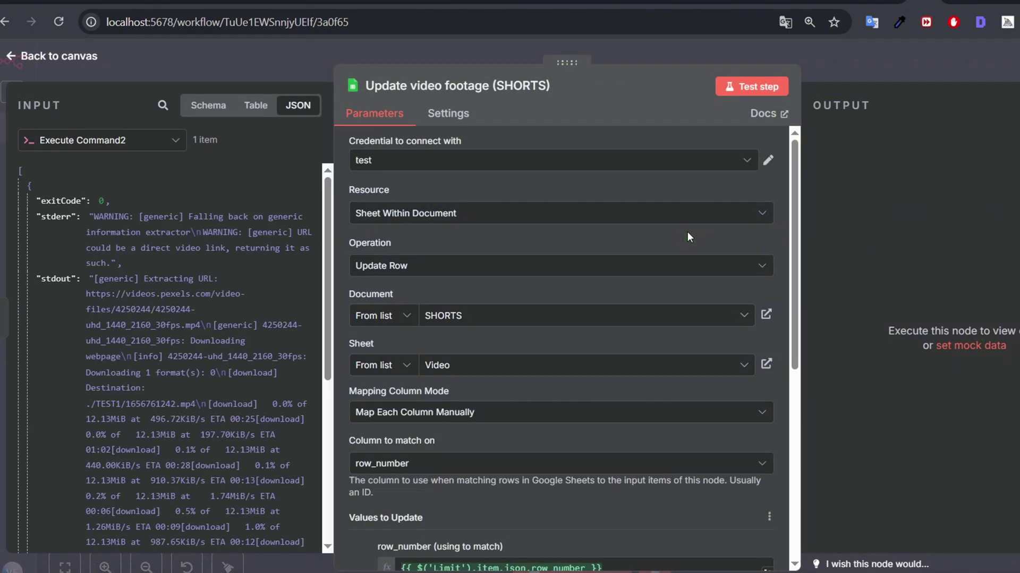
left_click(457, 315)
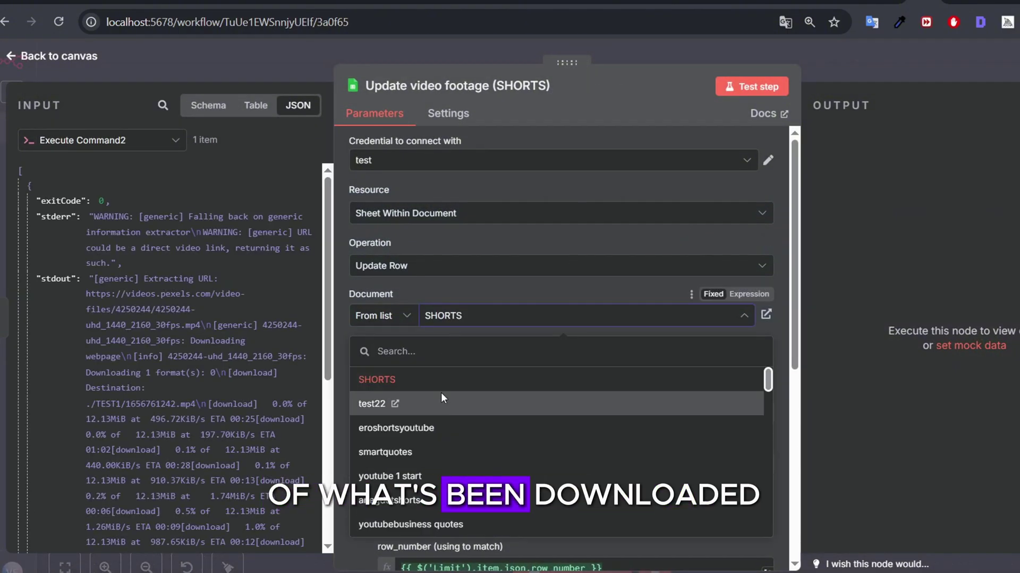
left_click(441, 403)
left_click(443, 388)
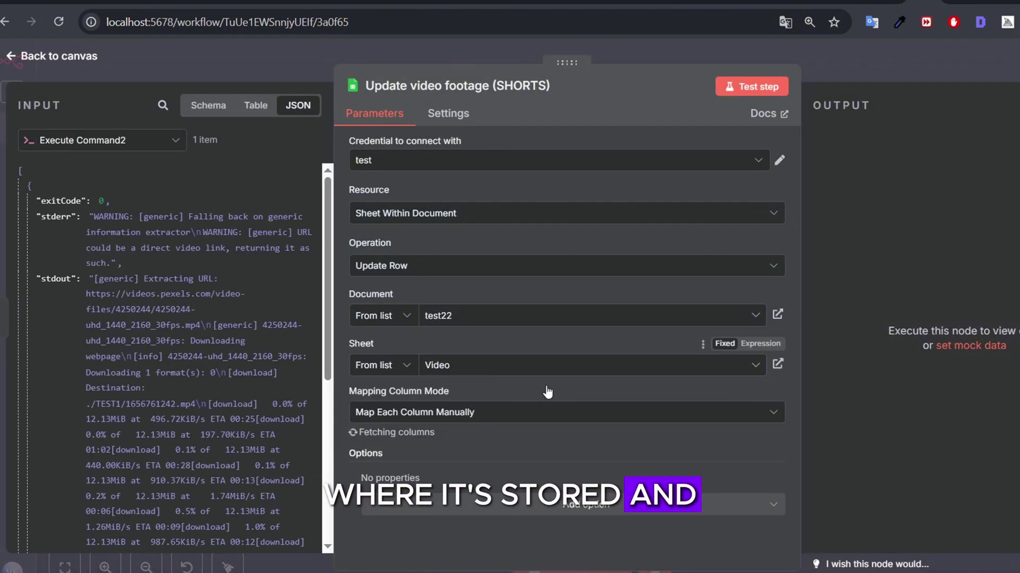
scroll(490, 427, "down", 3)
left_click(433, 316)
Map Limit's row_number into the row_number value and browse earlier nodes for the internal path.
left_click(435, 428)
left_click(137, 143)
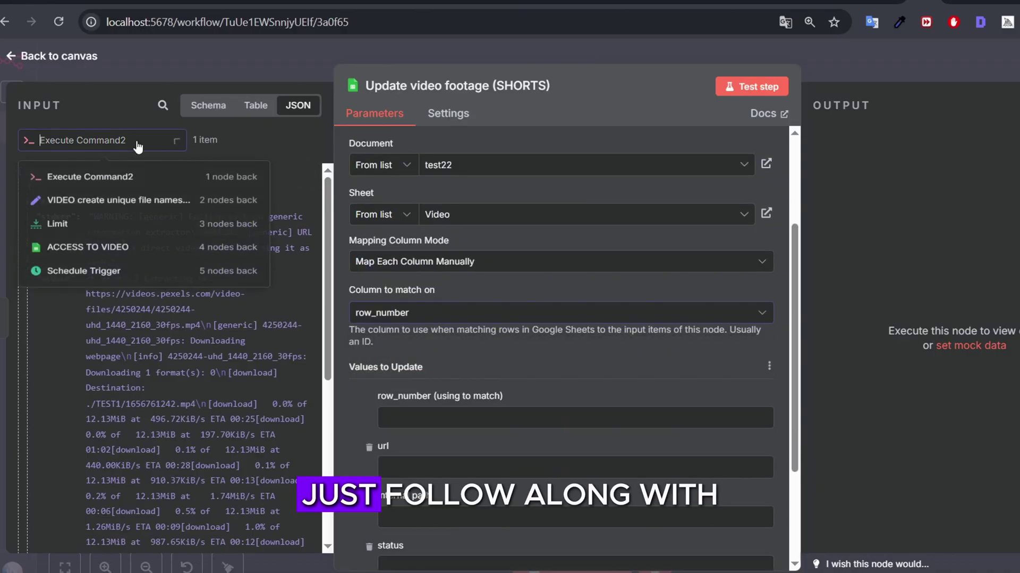
left_click(57, 224)
left_click_drag(69, 201, 478, 417)
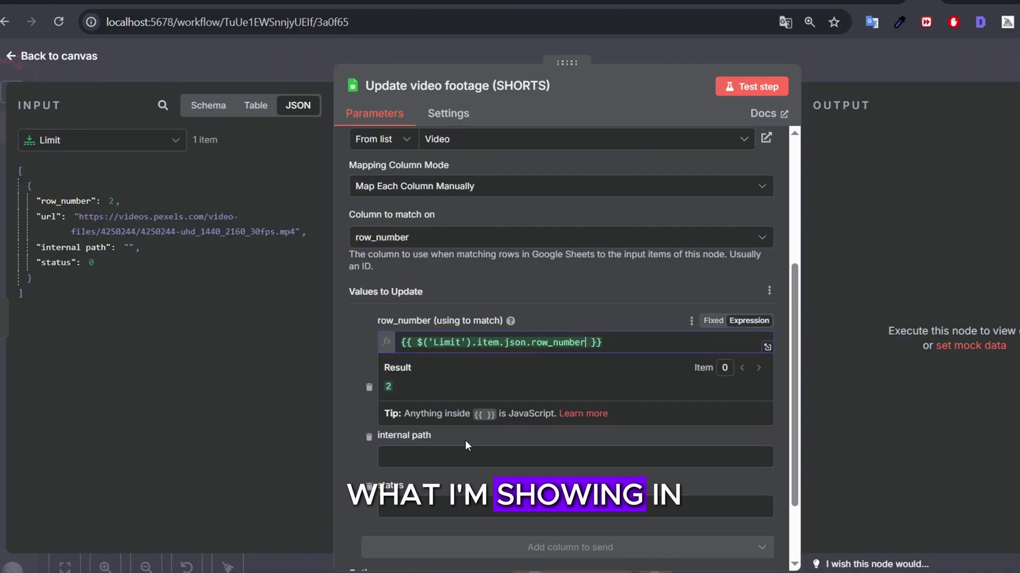
left_click(469, 444)
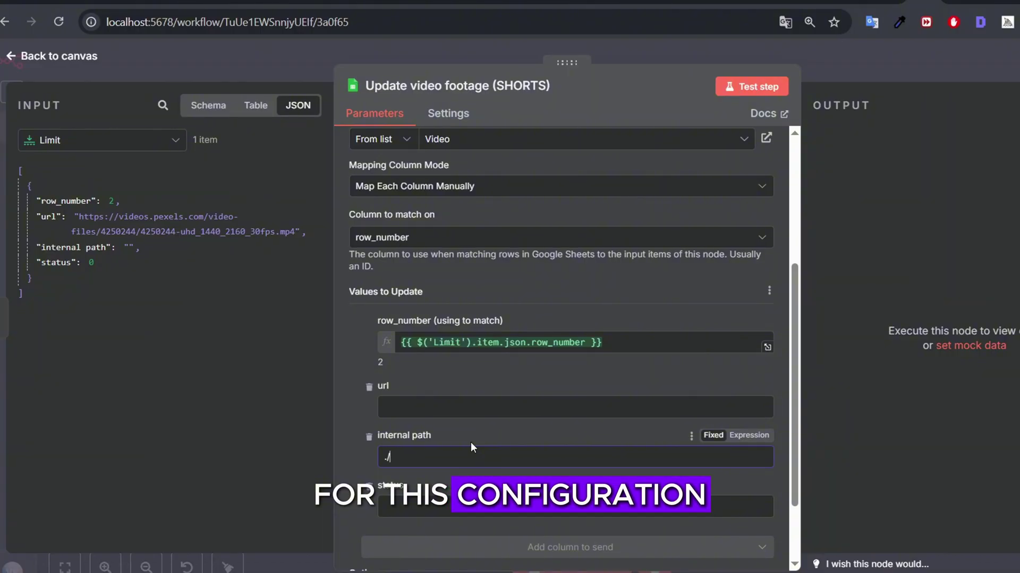
left_click(106, 140)
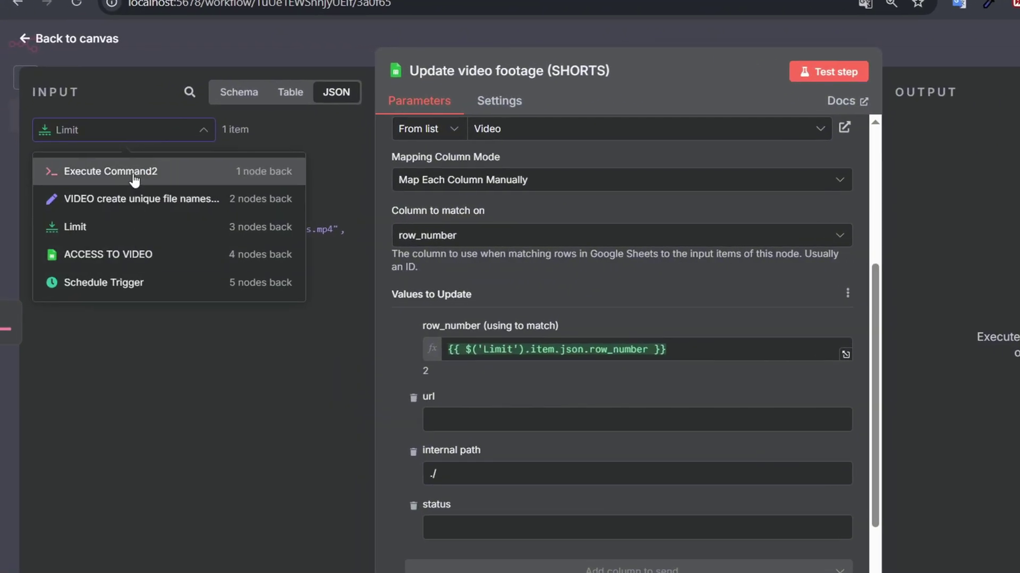
left_click(134, 180)
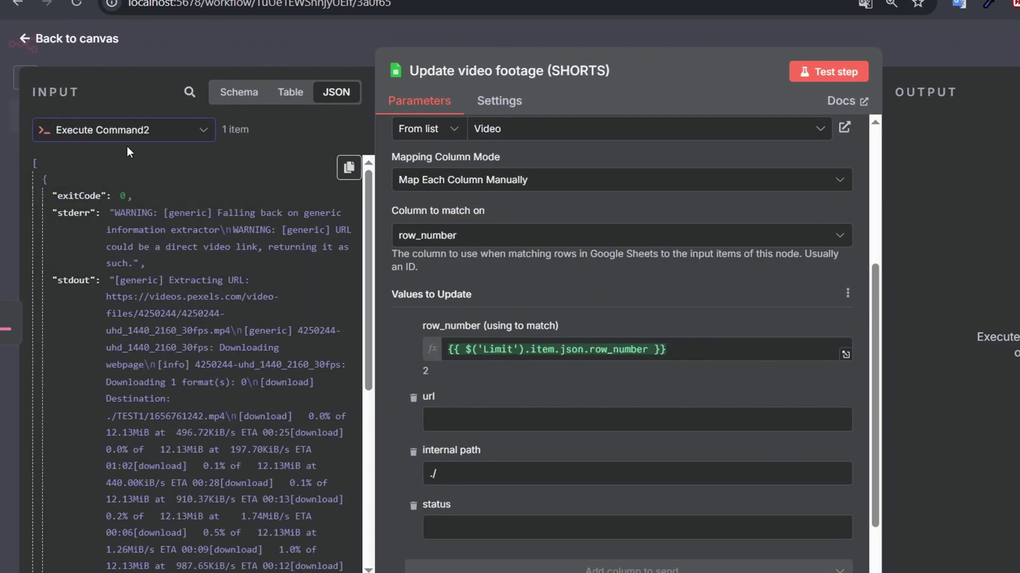
left_click(126, 133)
left_click(133, 201)
Build the internal path as Folder Name, '/', and File Name with an mp4 extension.
left_click_drag(177, 260, 512, 478)
type("/")
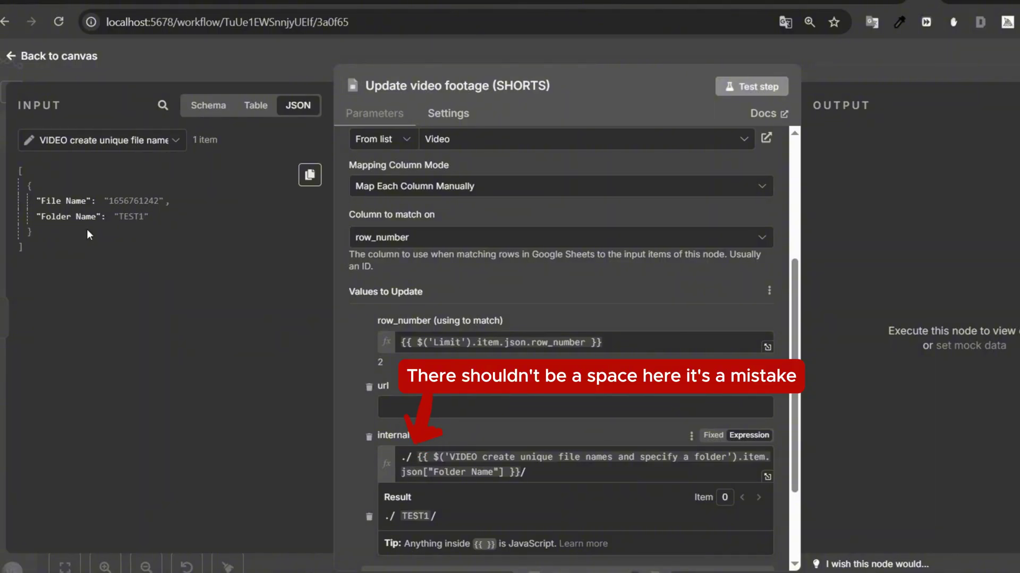
left_click_drag(63, 201, 678, 486)
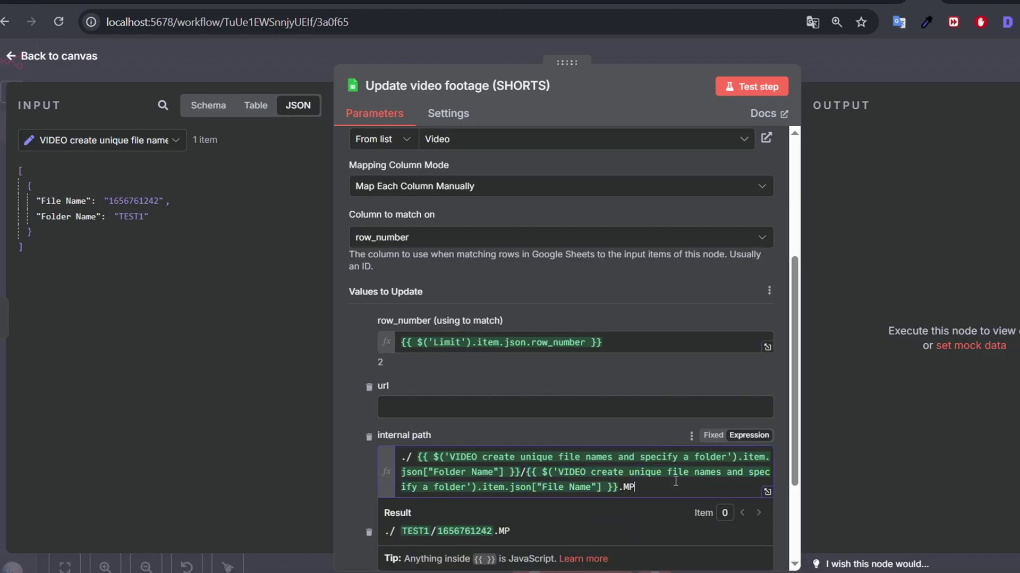
key("BackSpace")
key("BackSpace")
key("Caps_Lock")
type("mp4")
Enter Success as the status value.
scroll(618, 282, "down", 3)
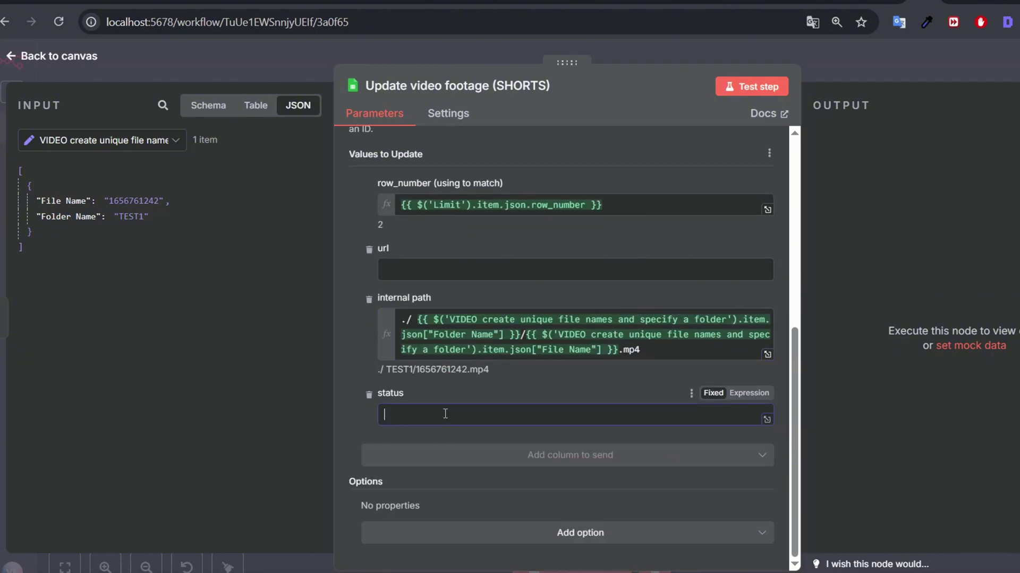
key("Caps_Lock")
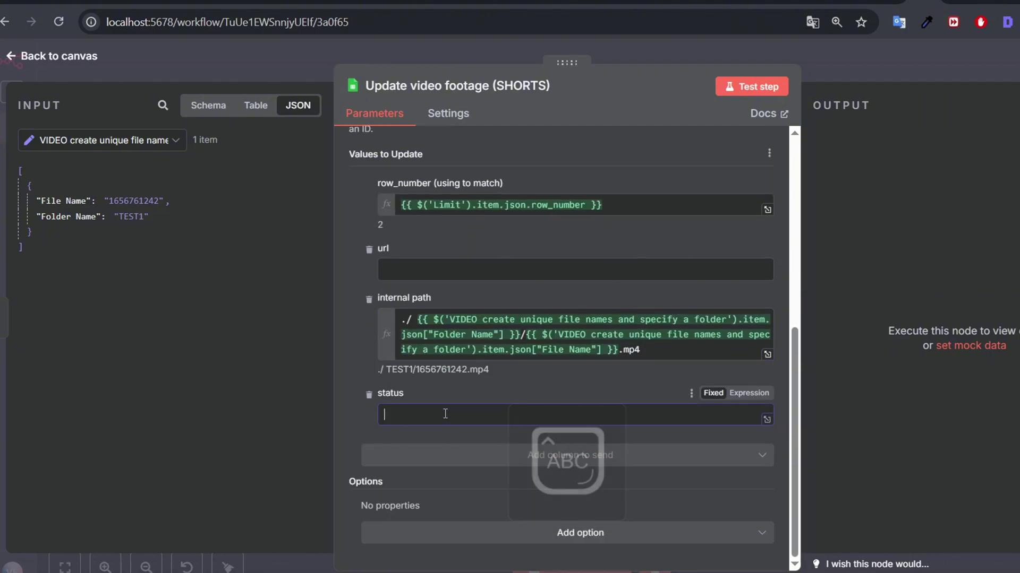
type("S")
key("Caps_Lock")
type("uccess")
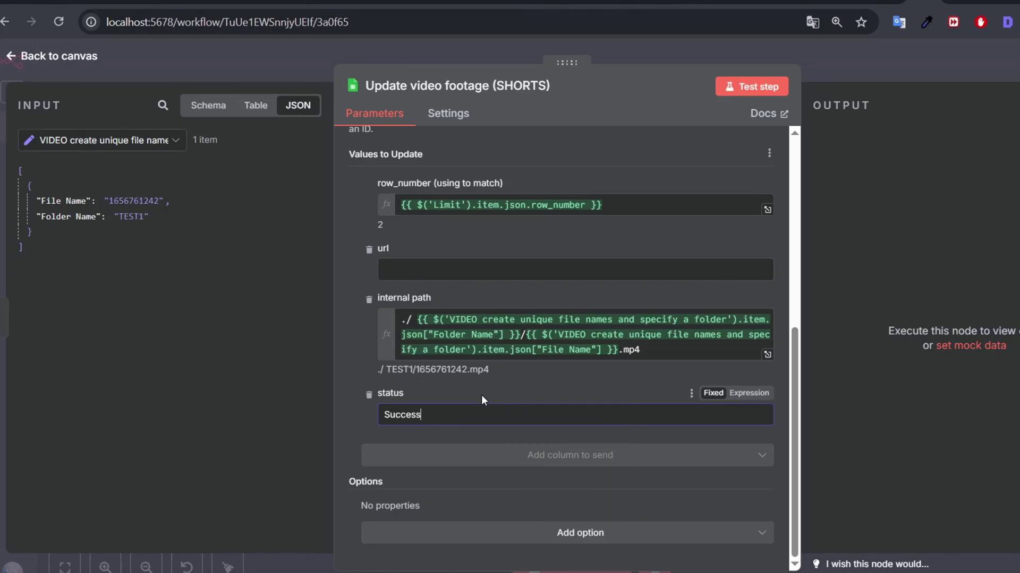
scroll(531, 319, "up", 6)
Test the step and verify the output path ./TEST1/1656761242.mp4.
left_click(751, 86)
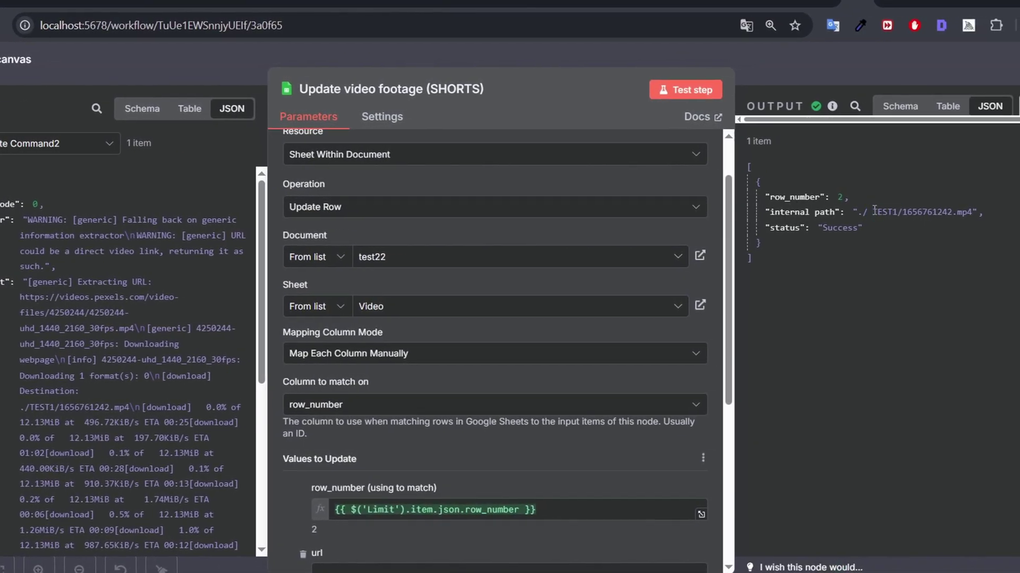
left_click(870, 212)
scroll(478, 319, "down", 5)
left_click(346, 324)
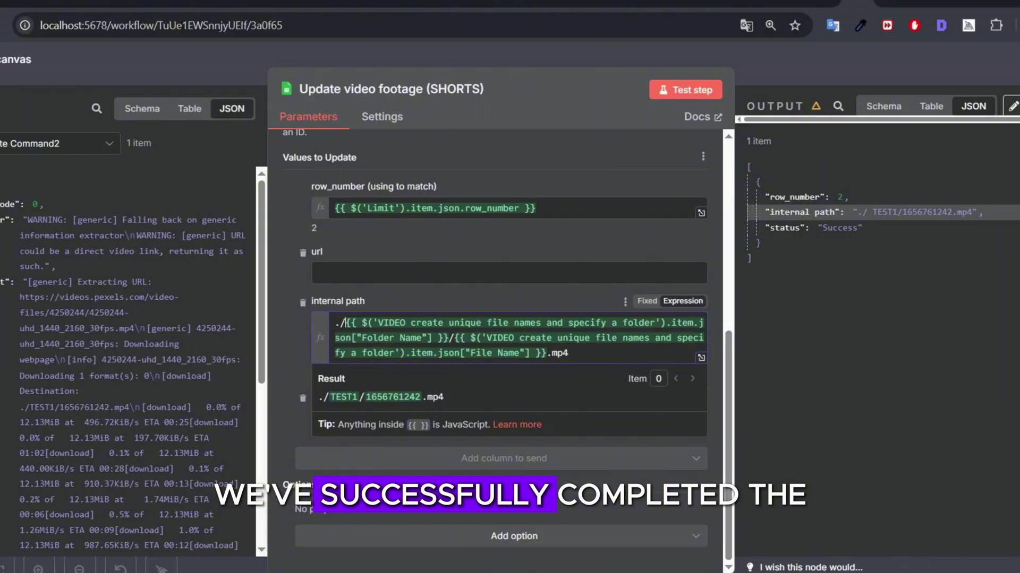
key("alt+Tab")
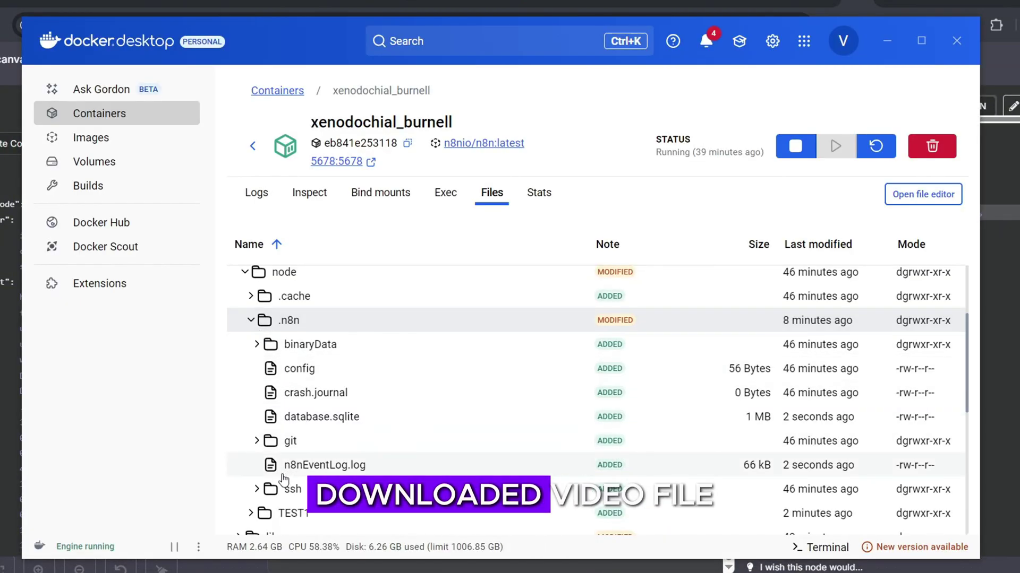
Collapse the .n8n folder in the container's files to reveal TEST1/1656761242.mp4.
scroll(304, 402, "down", 2)
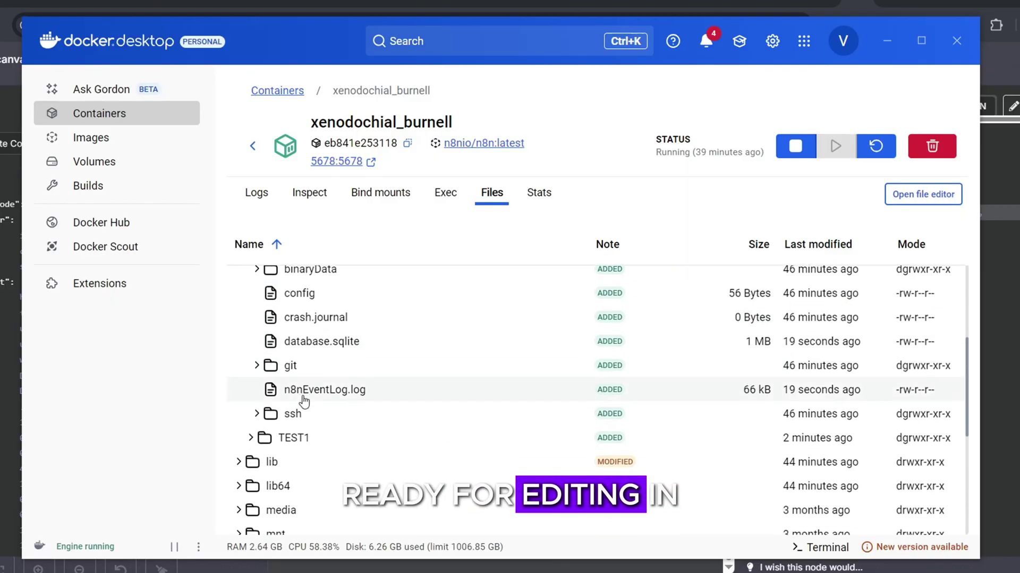
scroll(282, 380, "up", 4)
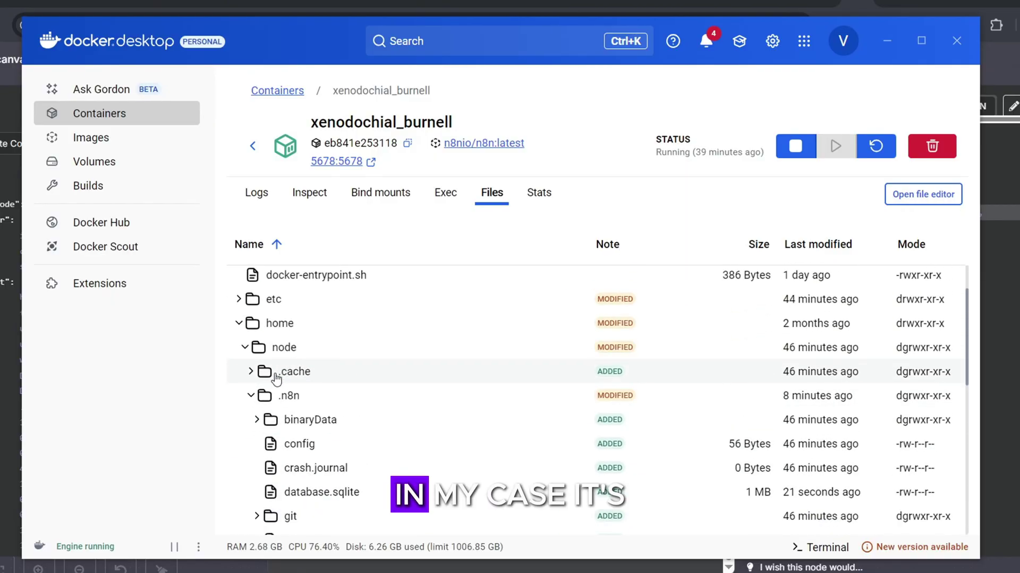
left_click(249, 399)
scroll(324, 424, "down", 2)
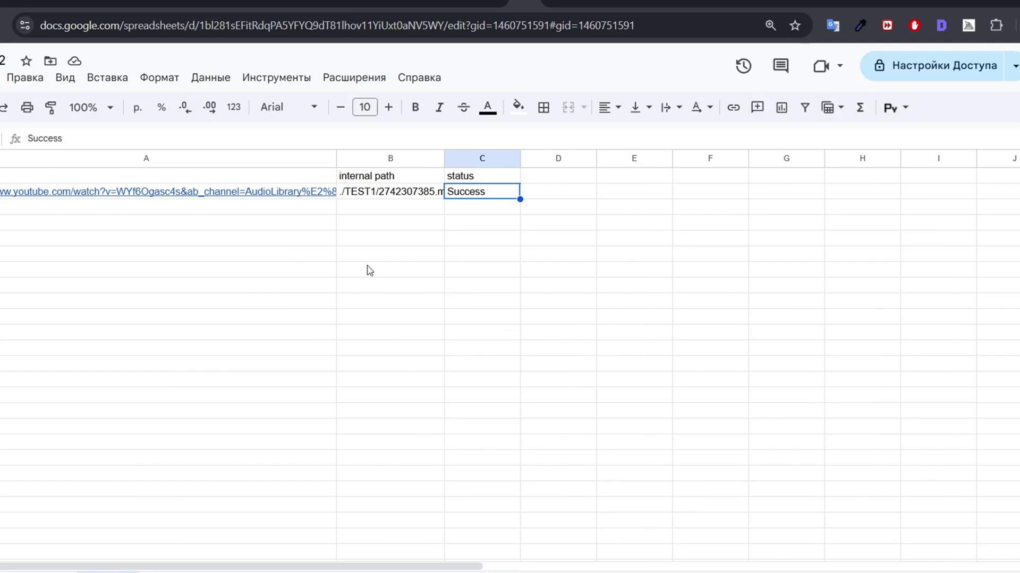
Check B2's internal path and C2's Success status without editing them.
left_click(361, 197)
double_click(361, 199)
left_click(536, 242)
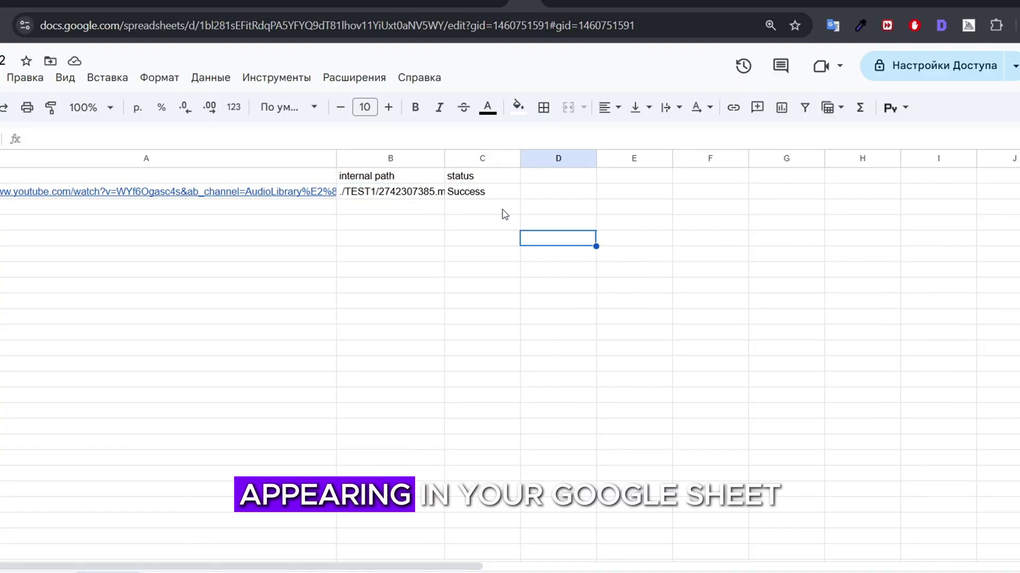
double_click(481, 194)
left_click(635, 273)
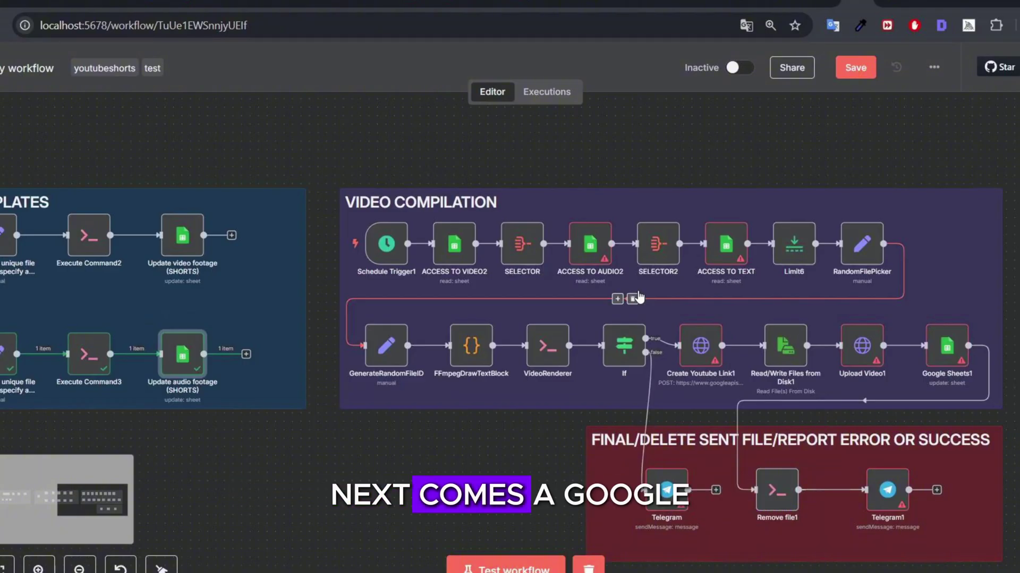
Set ACCESS TO AUDIO2 to read the Aydio sheet, filtering on the status column.
double_click(601, 247)
scroll(477, 292, "down", 2)
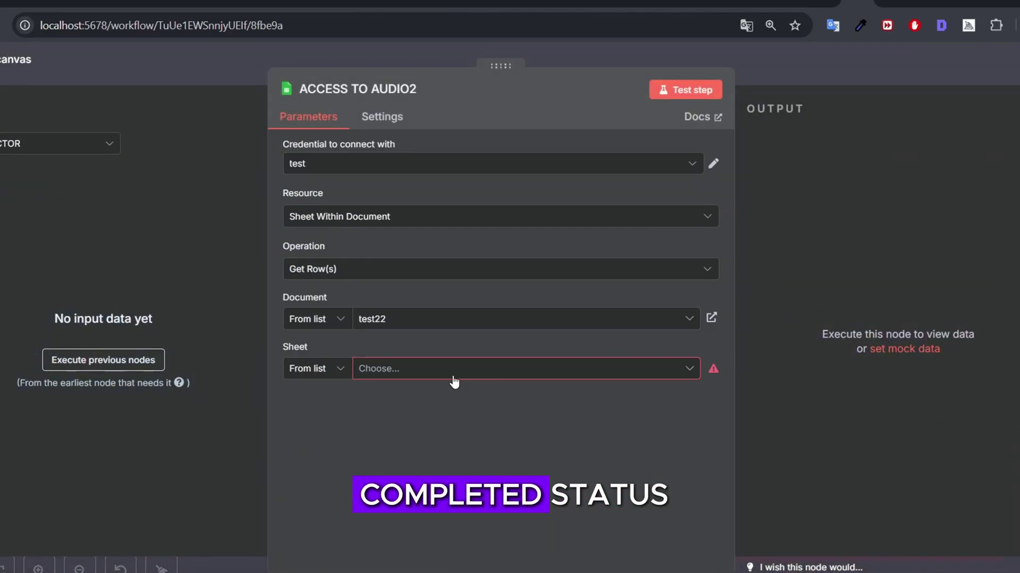
left_click(449, 371)
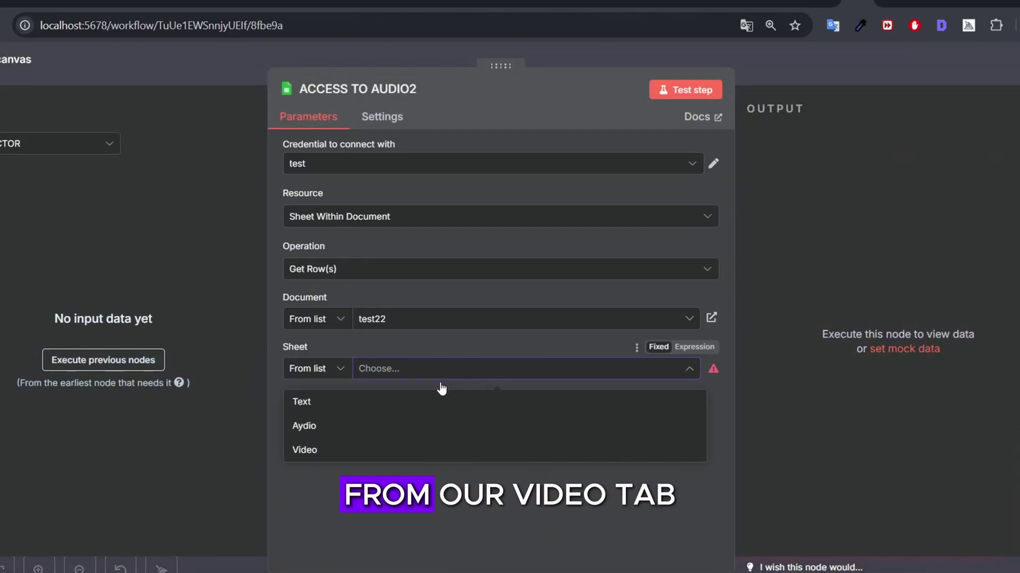
left_click(410, 426)
left_click(408, 455)
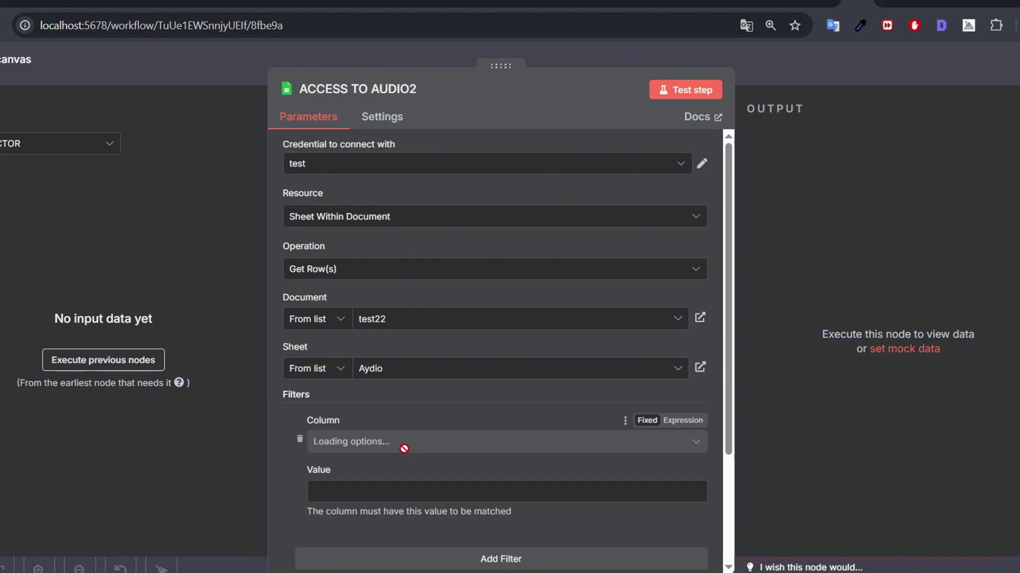
left_click(402, 446)
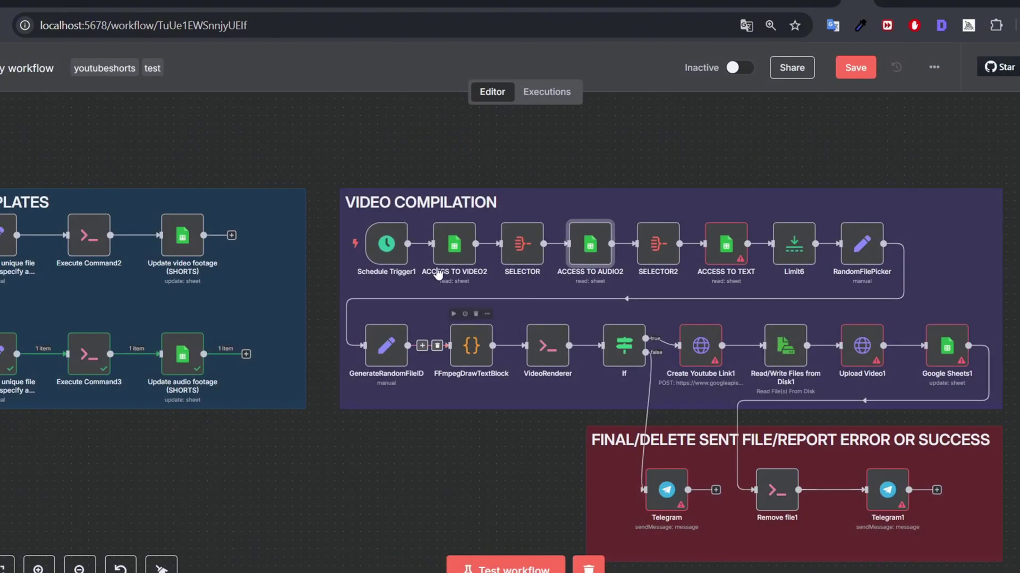
double_click(451, 249)
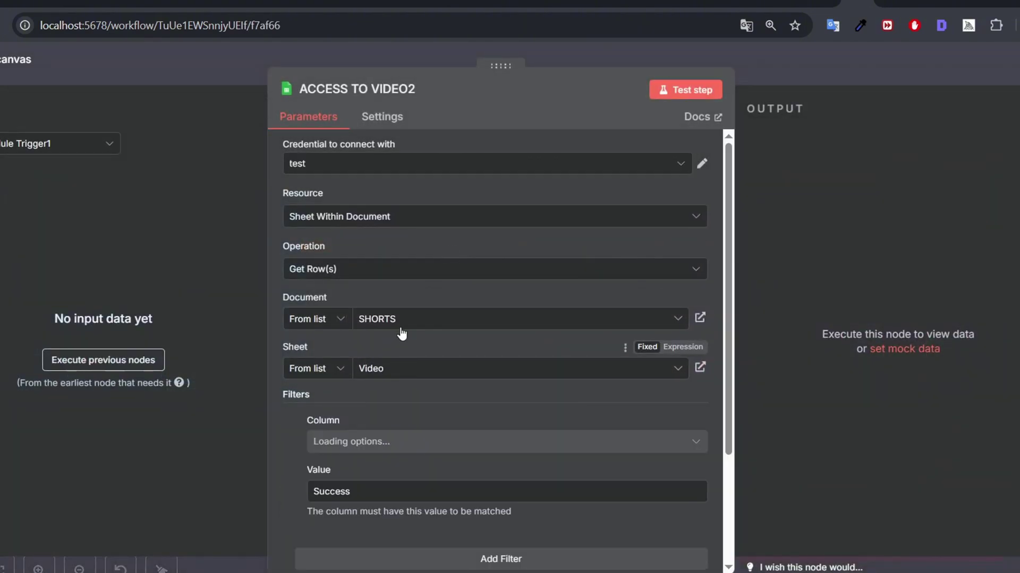
Point ACCESS TO VIDEO2 at test22's Video sheet with a status filter of Success.
left_click(414, 318)
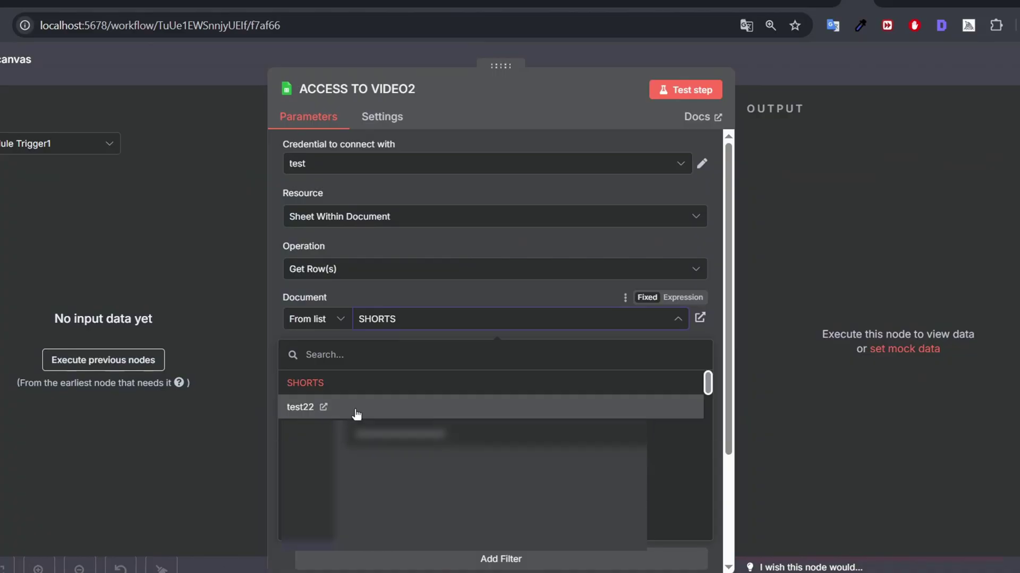
left_click(356, 410)
left_click(405, 369)
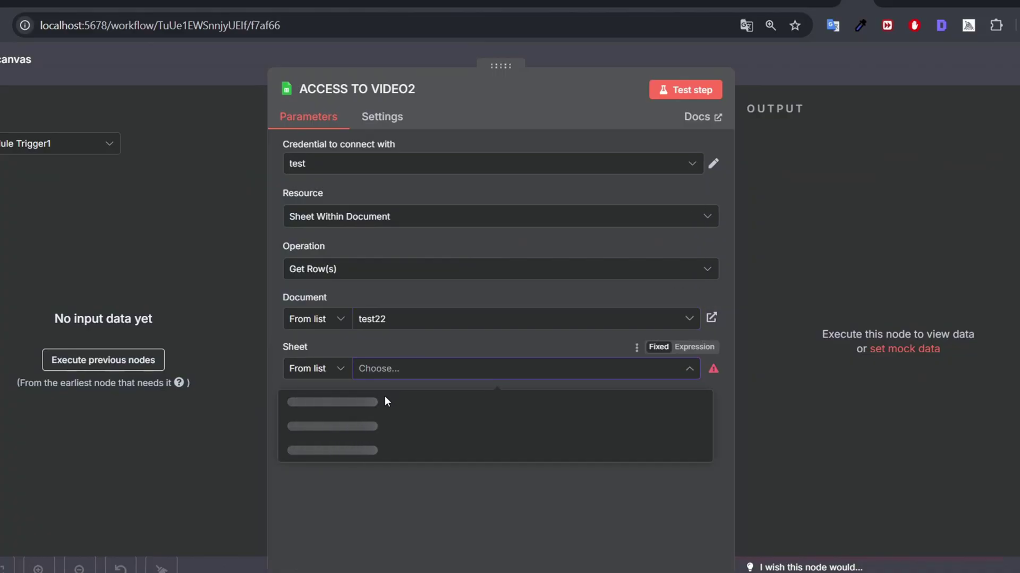
left_click(387, 449)
left_click(411, 452)
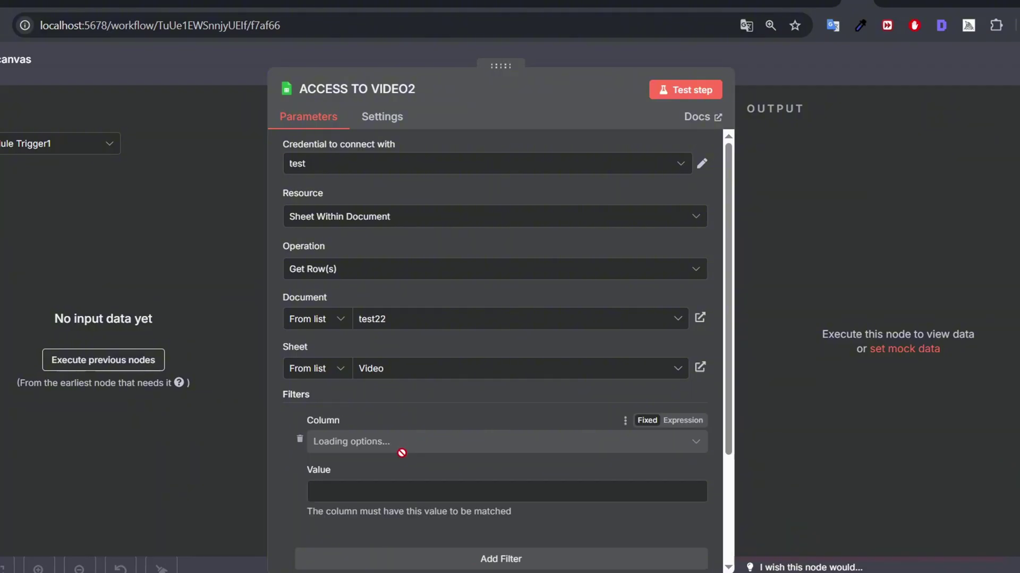
left_click(359, 491)
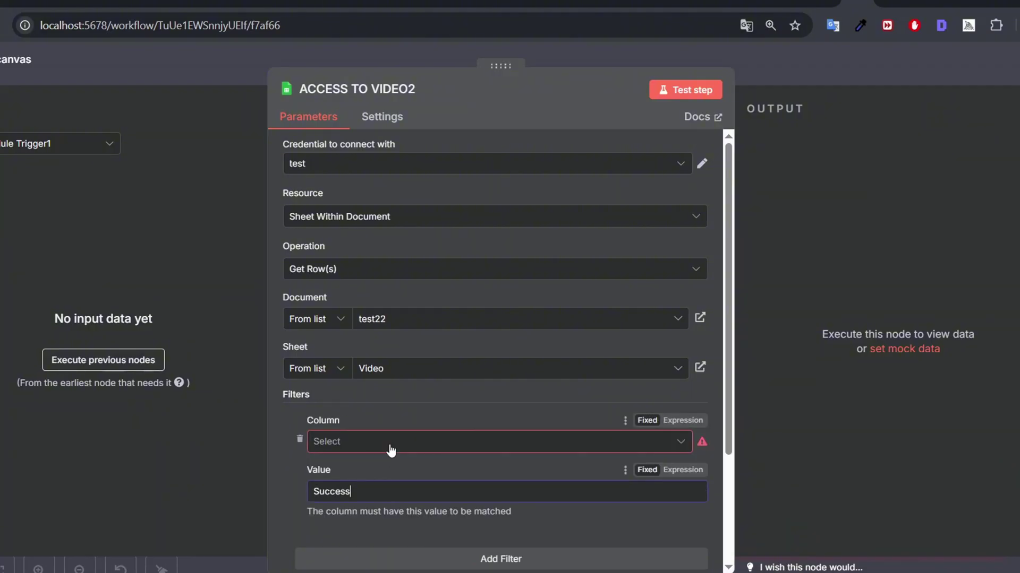
left_click(390, 442)
left_click(371, 532)
left_click(824, 86)
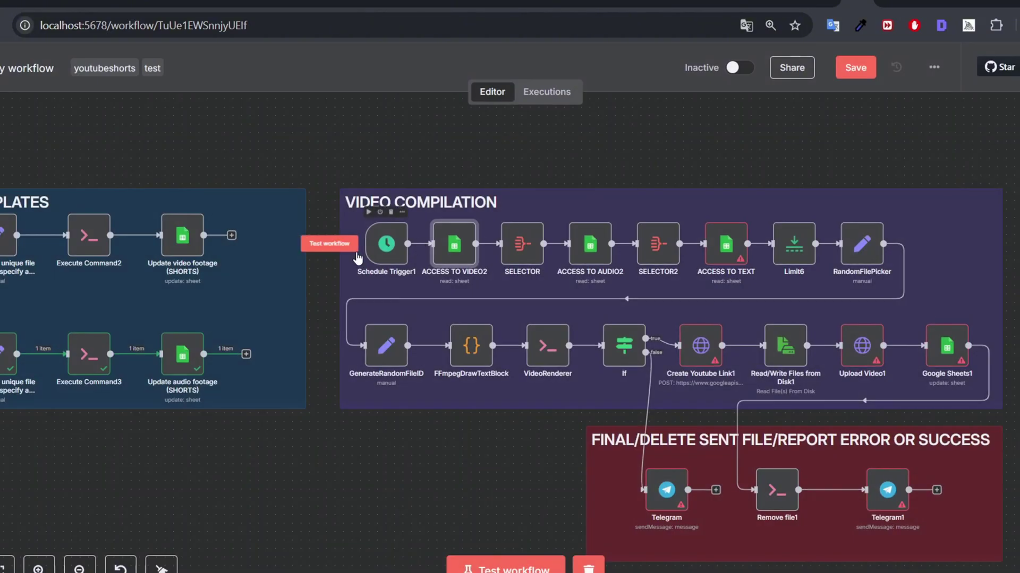
Test the workflow from the schedule trigger, then execute ACCESS TO VIDEO2, SELECTOR and ACCESS TO AUDIO2.
left_click(369, 213)
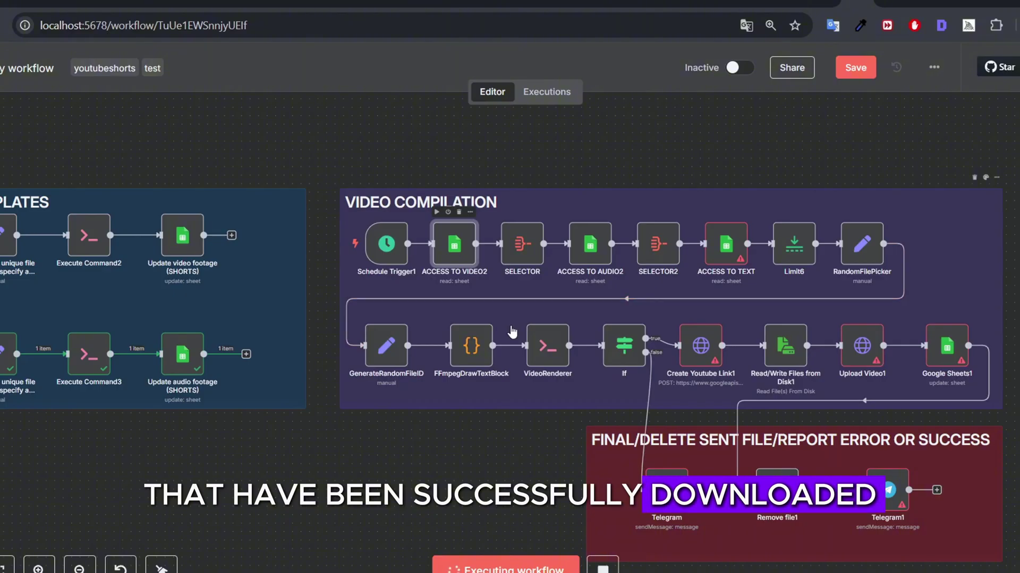
scroll(493, 277, "up", 2)
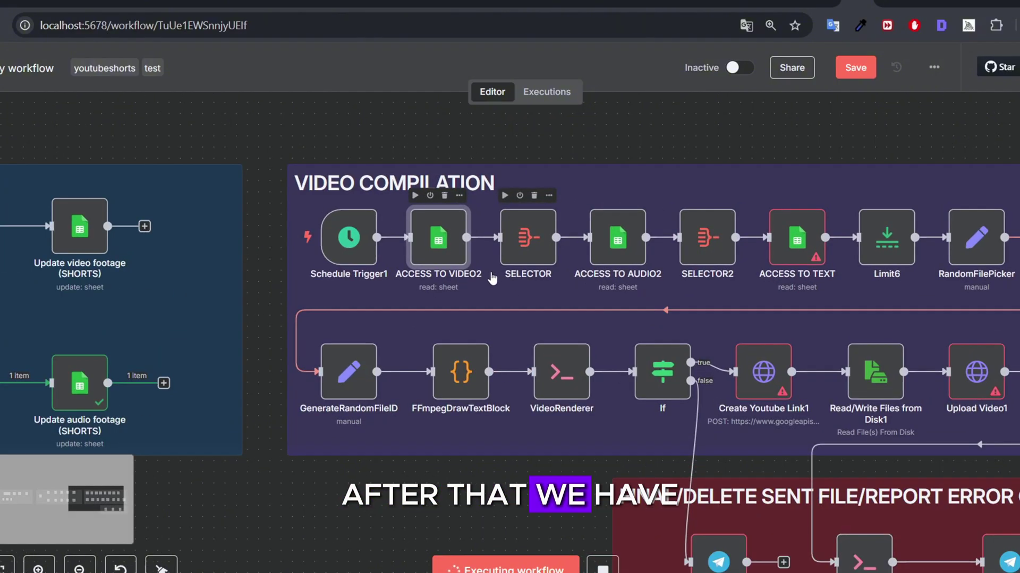
scroll(478, 282, "right", 2)
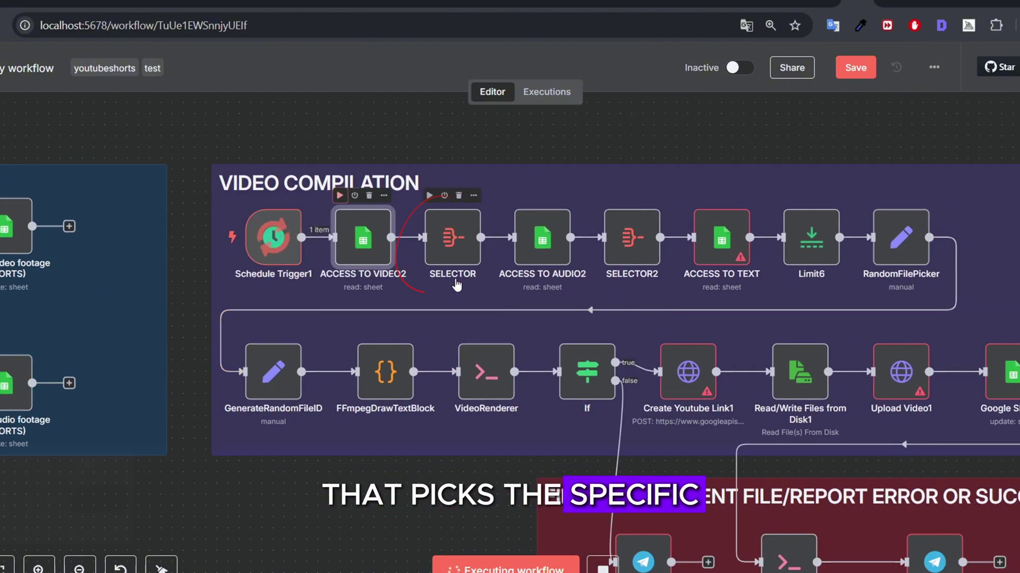
left_click(339, 196)
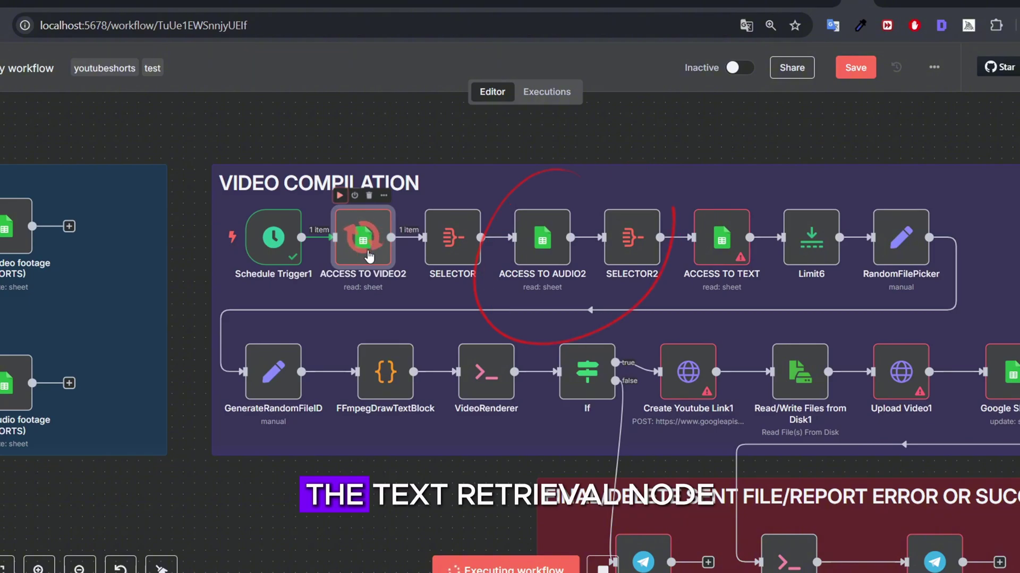
left_click(430, 195)
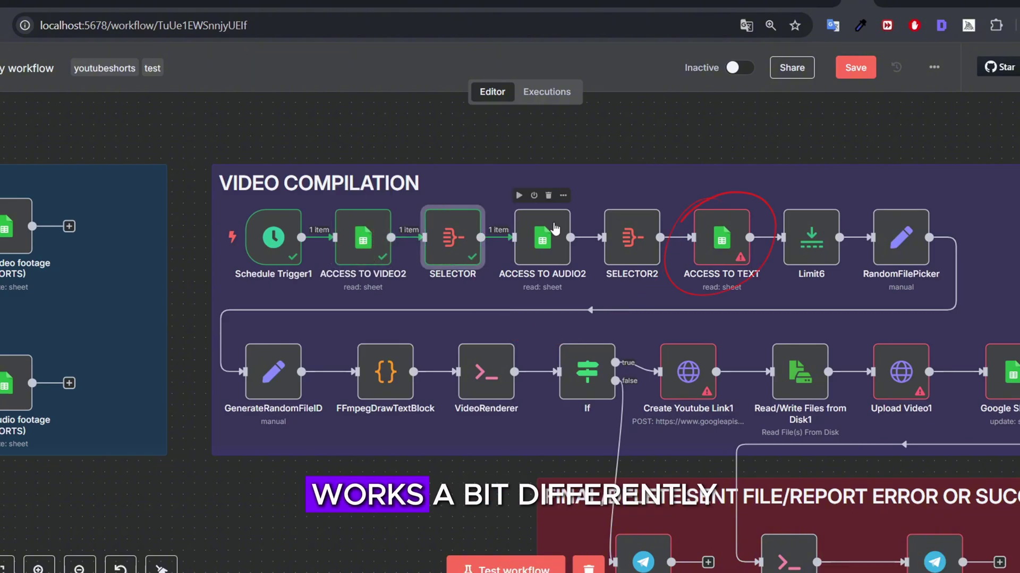
left_click(519, 196)
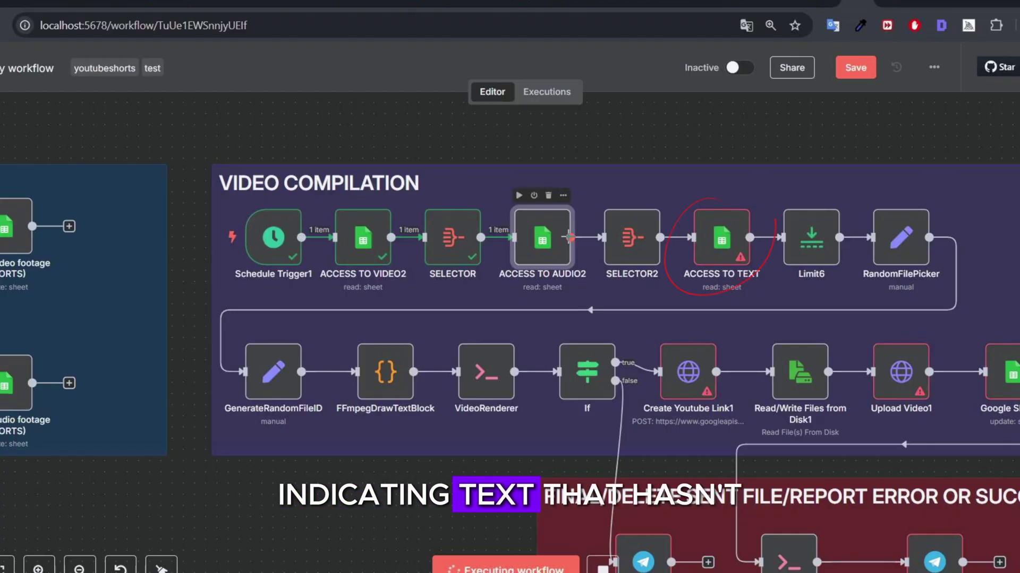
Check that ACCESS TO AUDIO2 outputs one item, then return to the canvas.
scroll(569, 237, "down", 1)
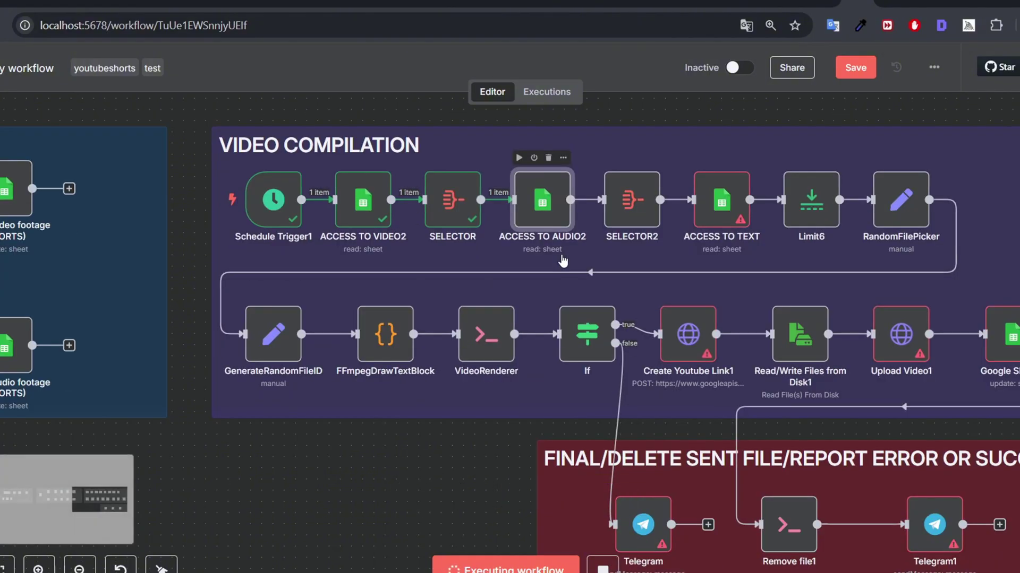
scroll(550, 254, "right", 2)
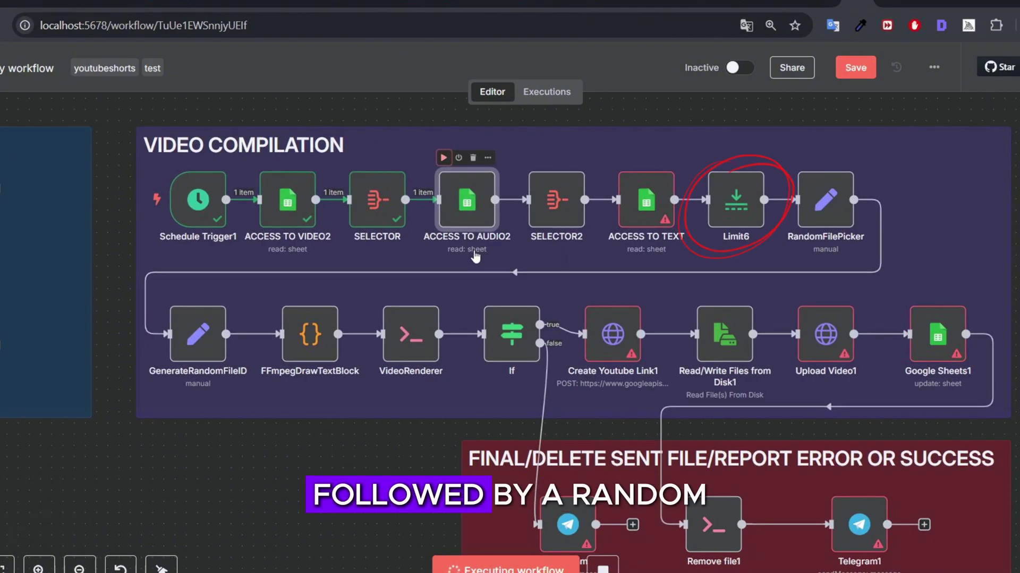
scroll(474, 255, "up", 2)
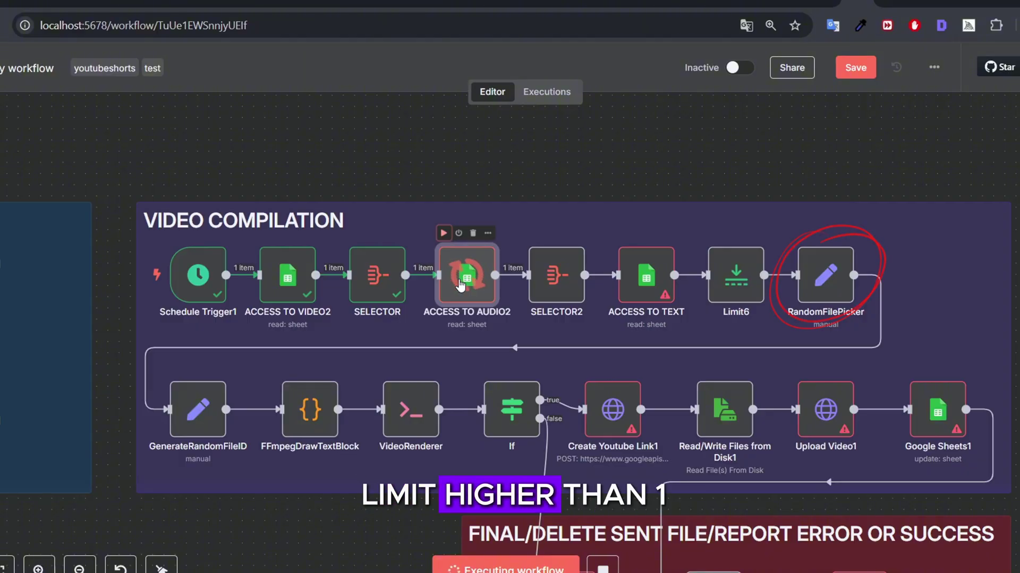
double_click(459, 285)
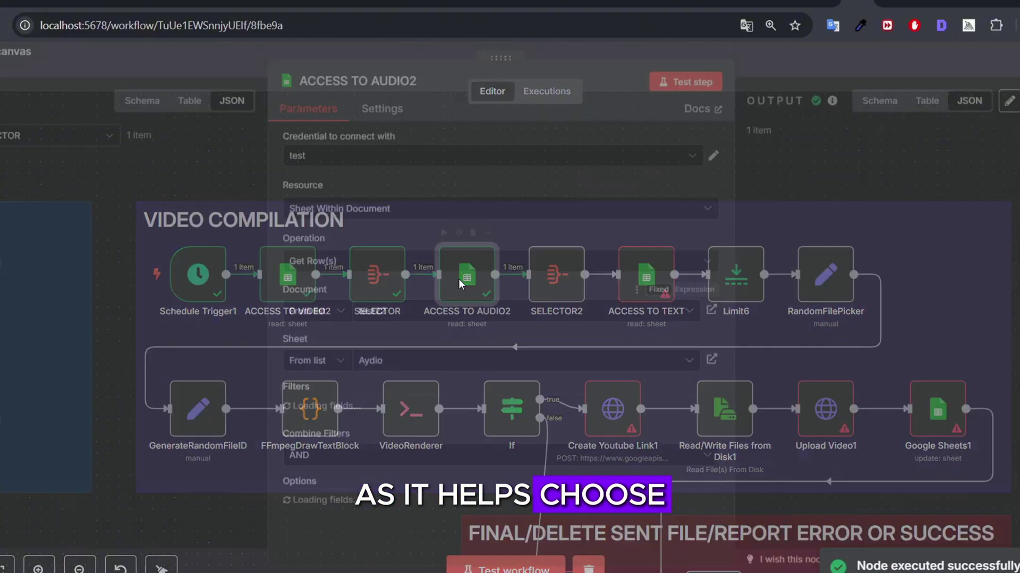
key("Escape")
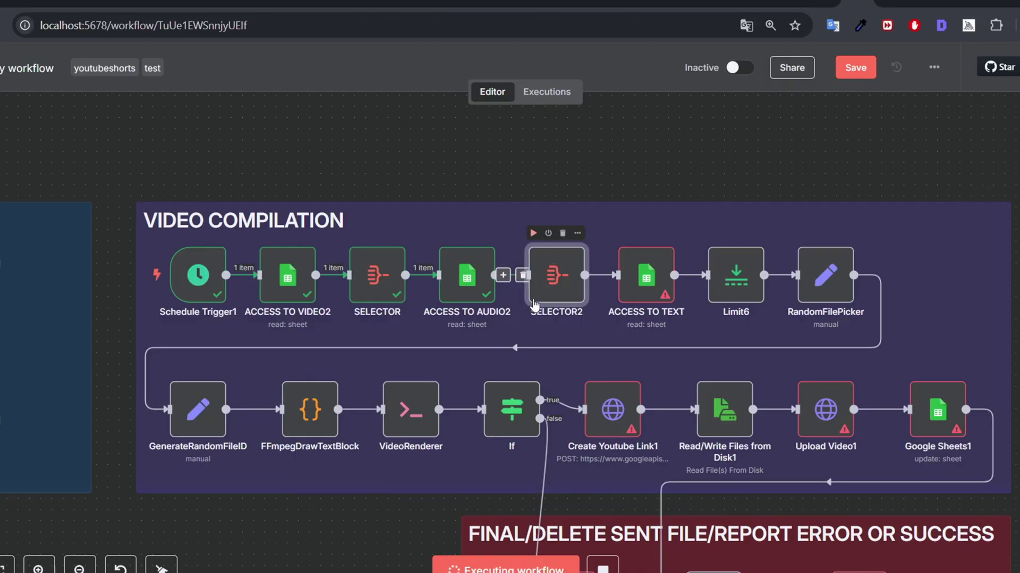
Point ACCESS TO TEXT at test22's Text sheet, filtered on the status column with value 0.
double_click(642, 291)
key("Return")
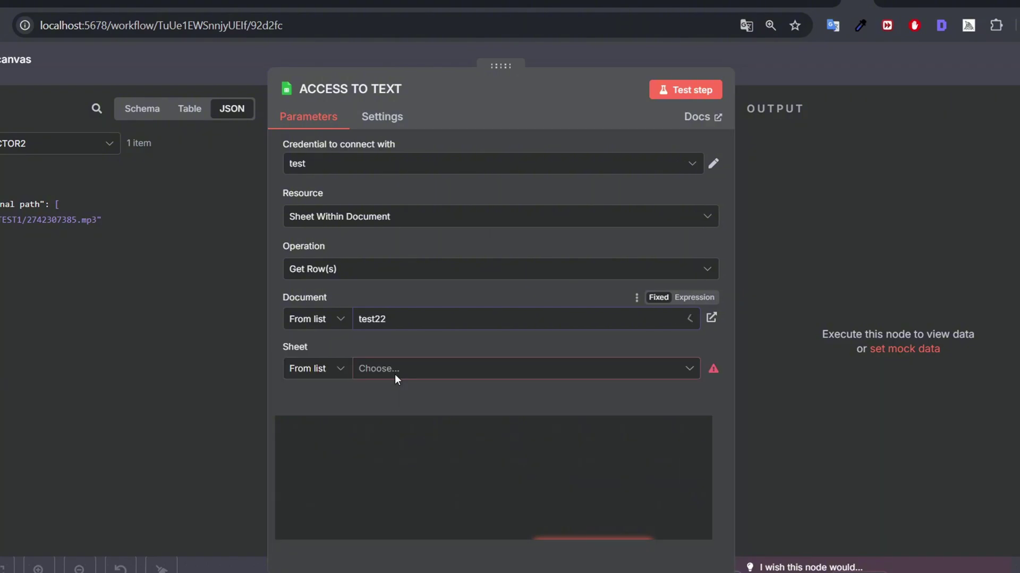
left_click(394, 370)
left_click(351, 412)
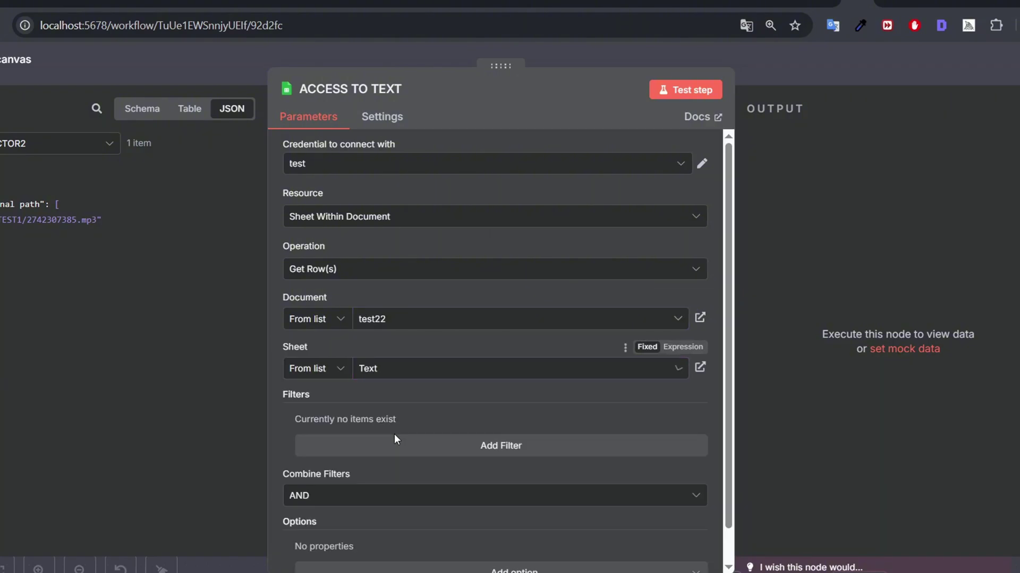
left_click(397, 453)
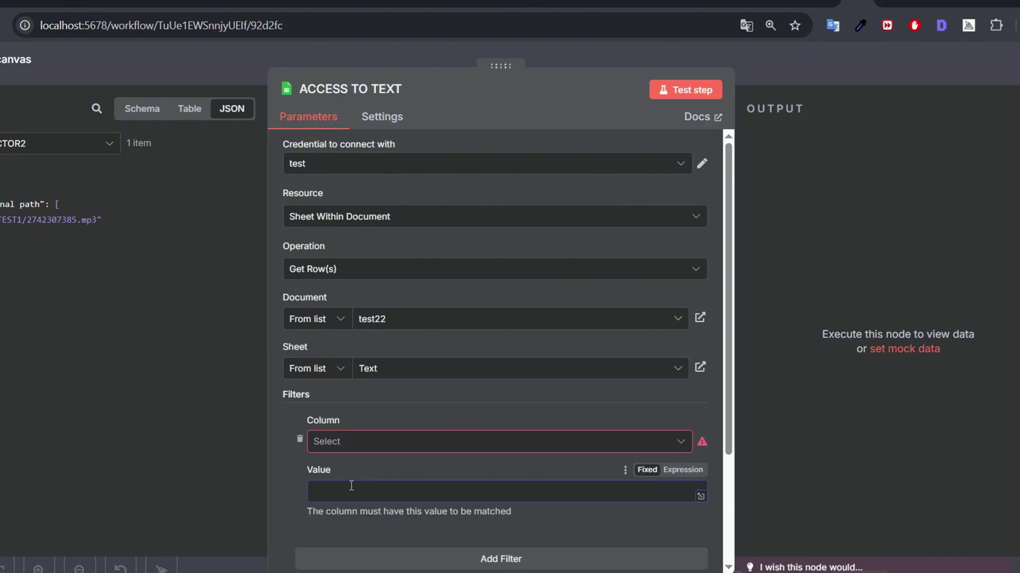
left_click(379, 443)
left_click(357, 326)
key("Escape")
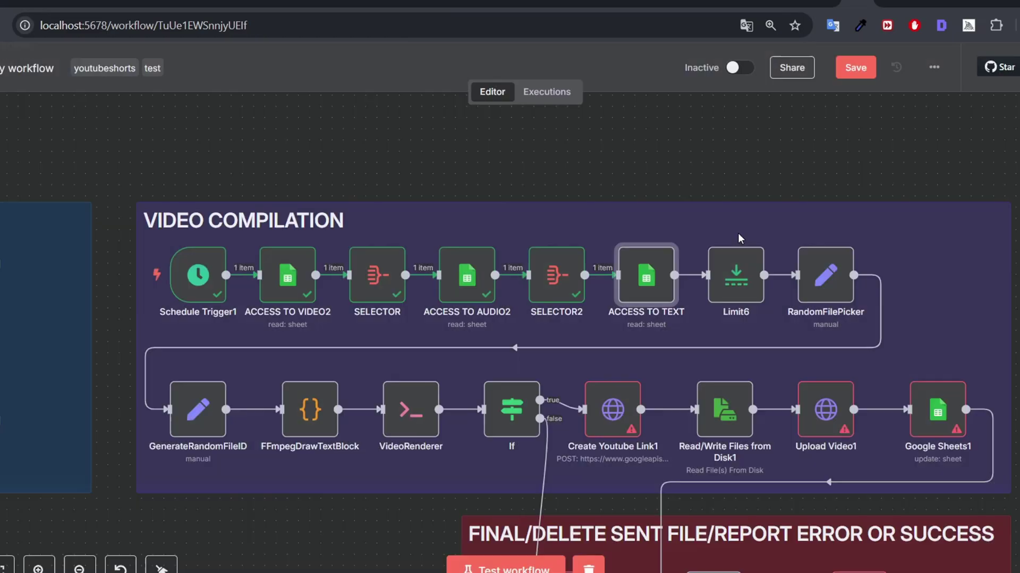
Run ACCESS TO TEXT and confirm it returns 12 items.
left_click(622, 233)
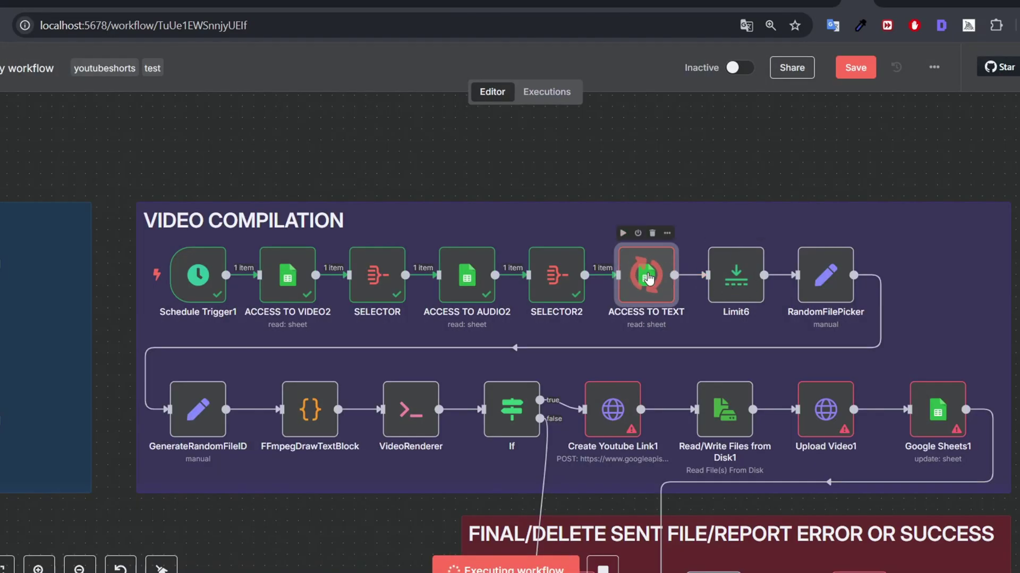
double_click(646, 276)
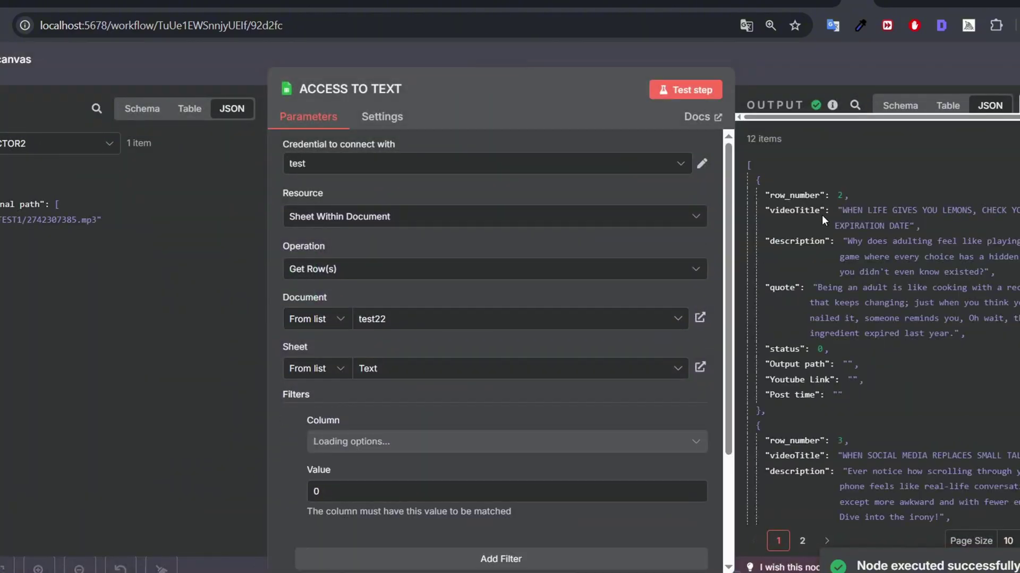
scroll(855, 395, "down", 9)
scroll(853, 396, "up", 15)
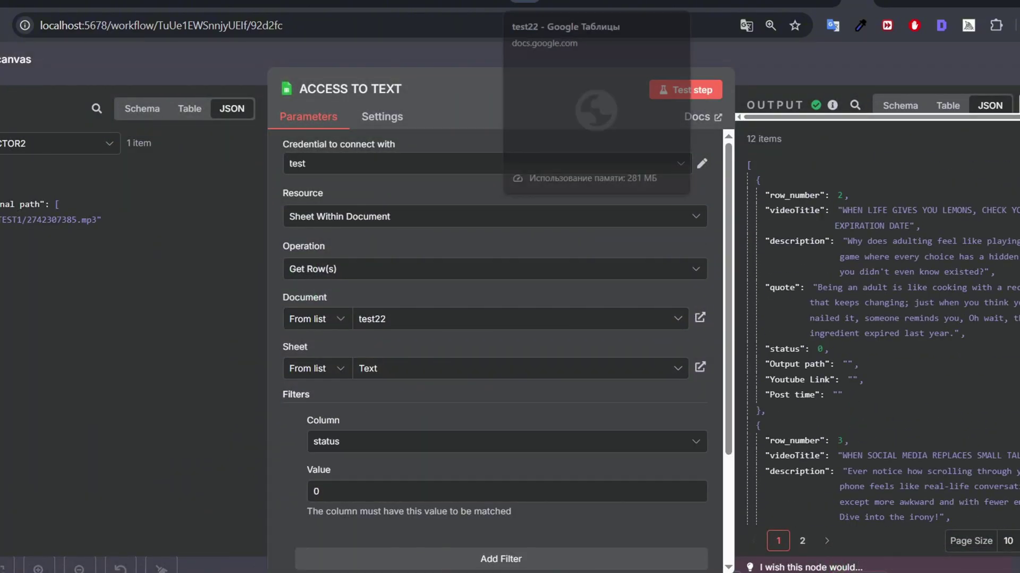
left_click(822, 72)
double_click(733, 270)
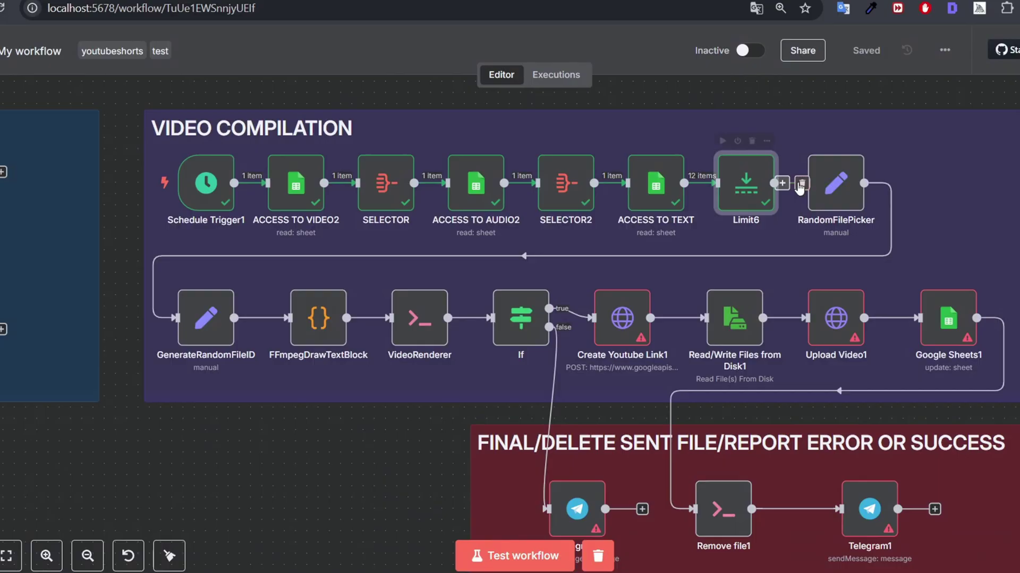
Confirm Limit6 passes one row, and inspect RandomFilePicker's audio_path expression.
double_click(745, 184)
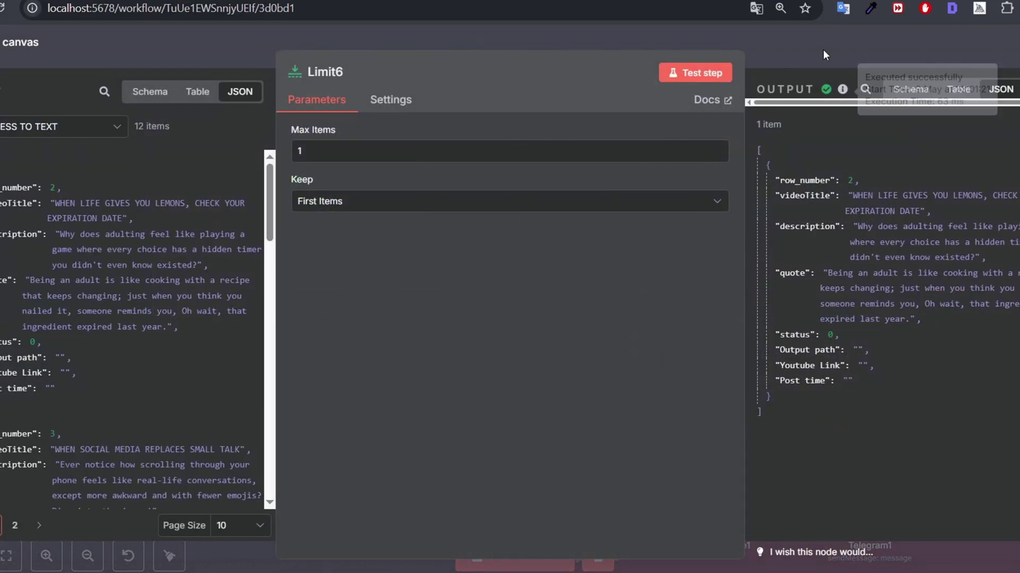
left_click(823, 50)
double_click(838, 197)
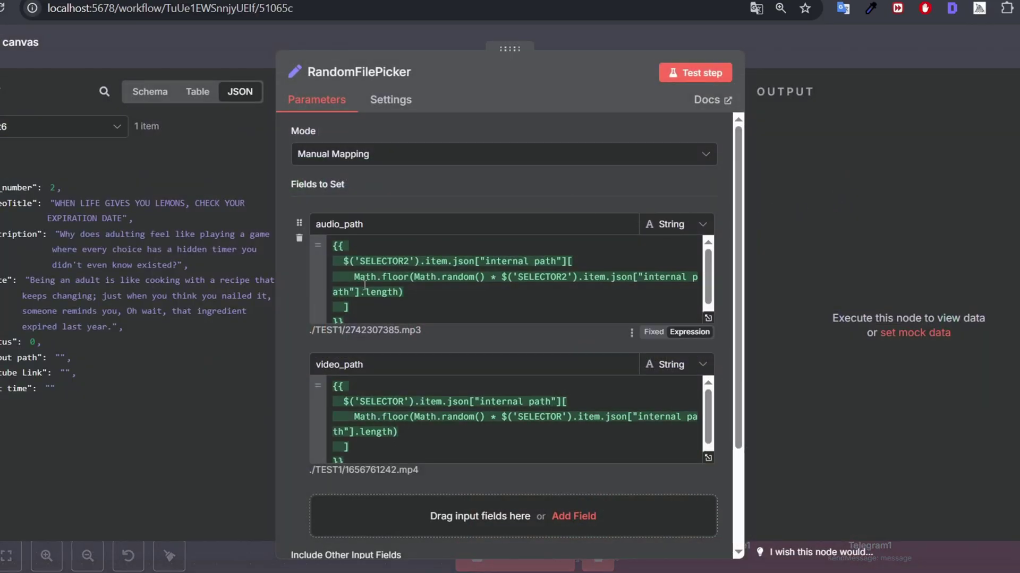
left_click(344, 261)
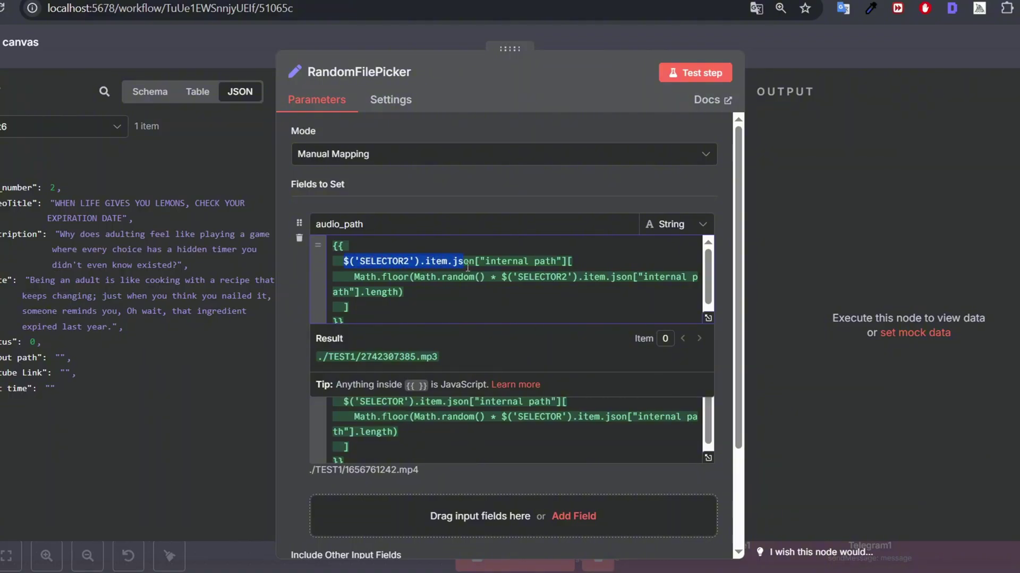
left_click_drag(563, 291, 593, 308)
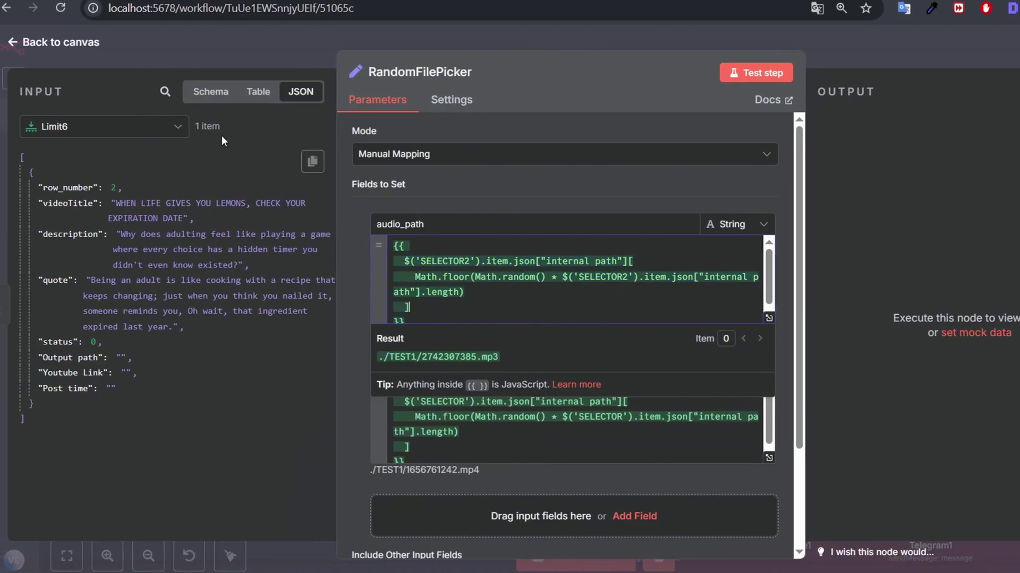
Check audio_path against SELECTOR2's data and confirm random TEST1 audio and video paths are picked.
left_click(103, 126)
left_click(129, 216)
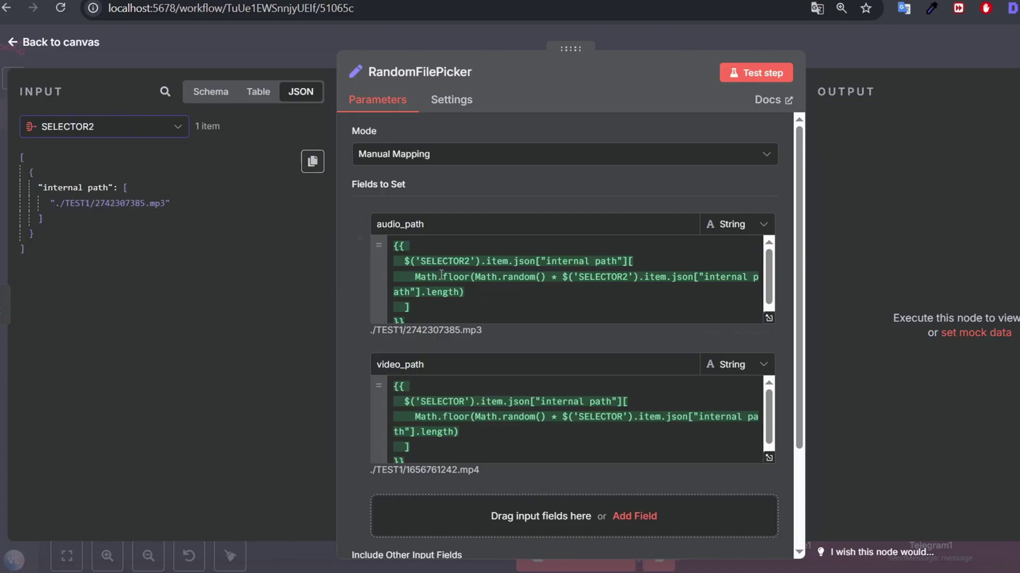
left_click(769, 319)
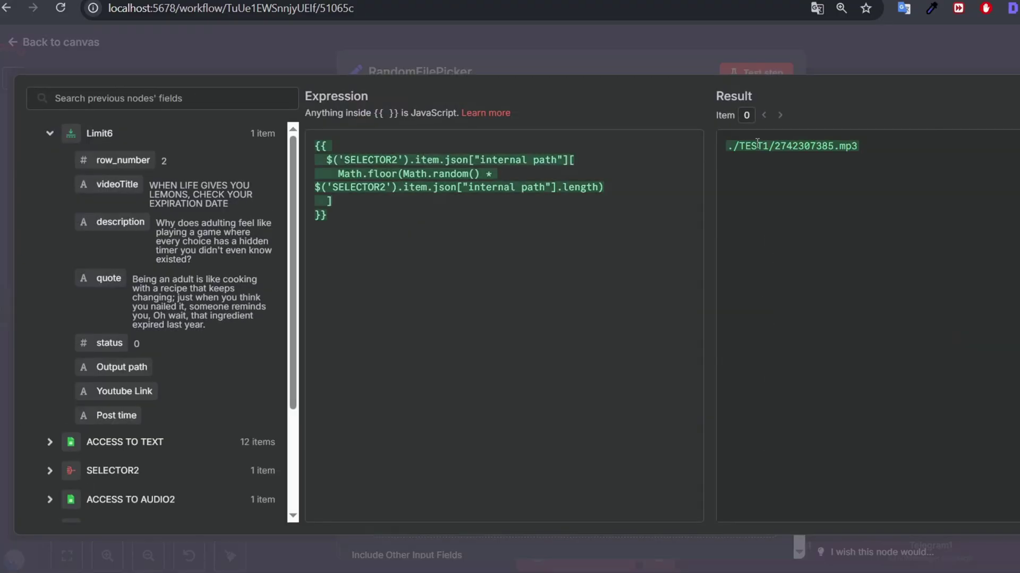
scroll(170, 343, "down", 2)
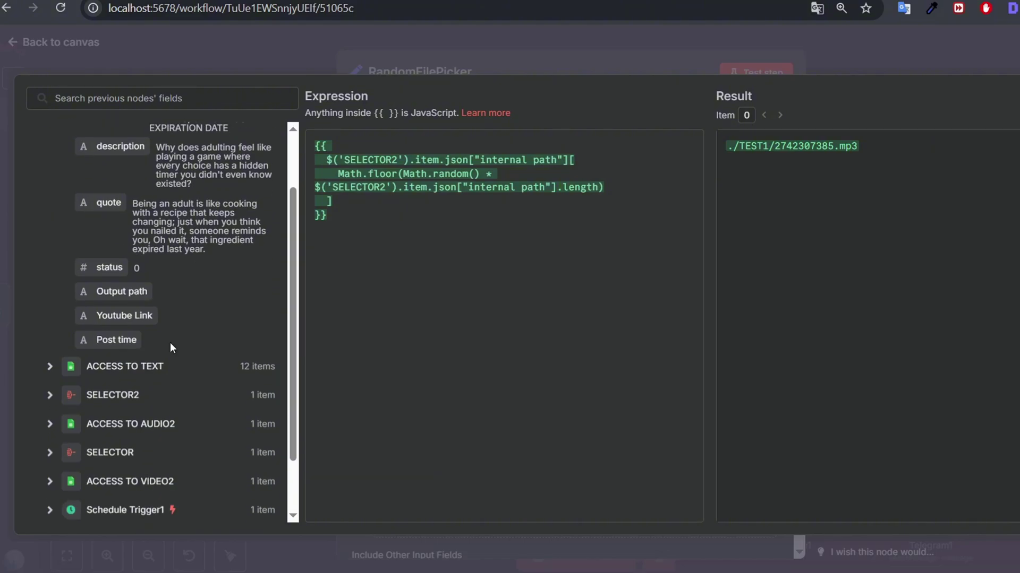
left_click(51, 396)
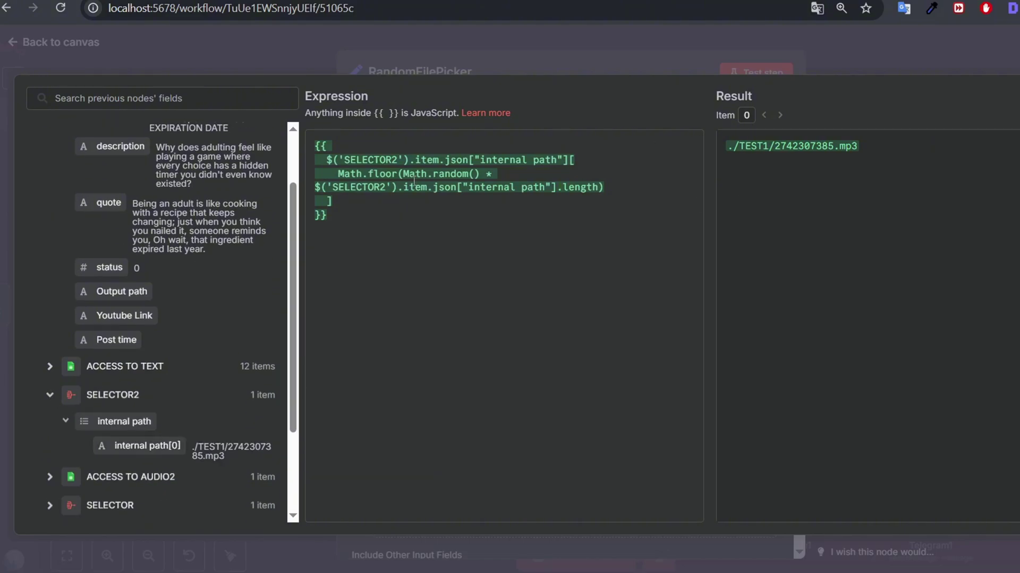
left_click(515, 54)
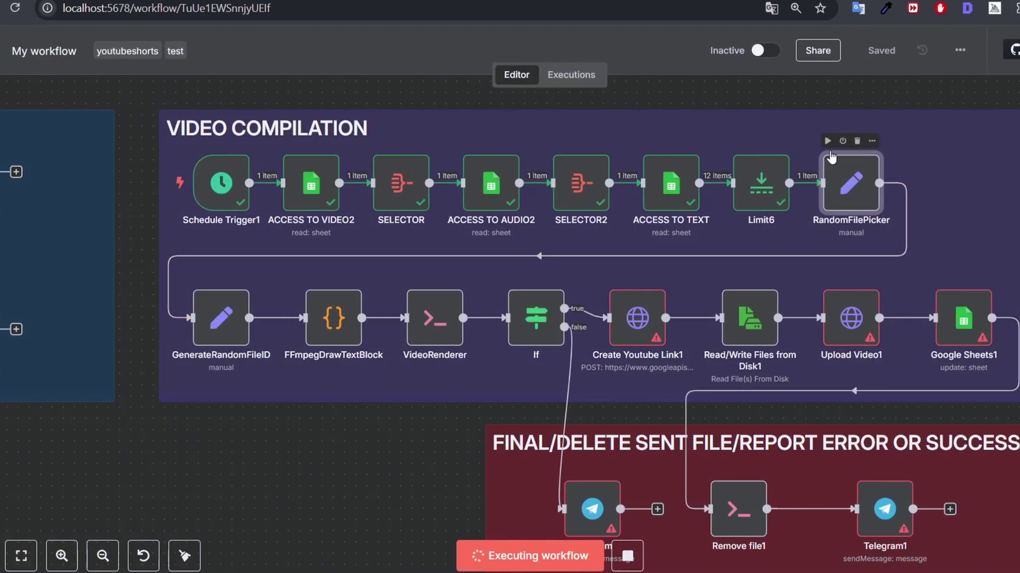
double_click(816, 206)
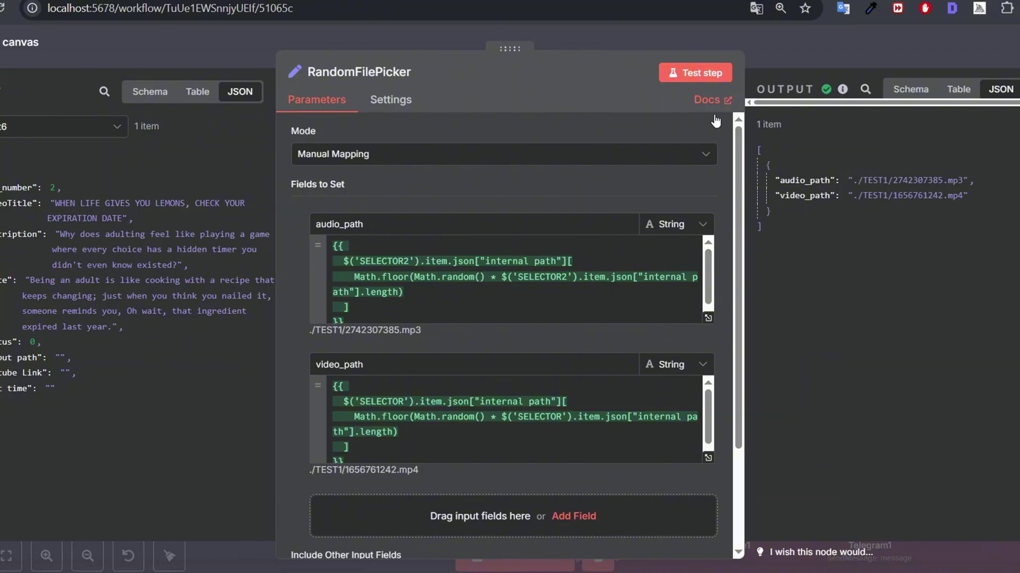
left_click(801, 38)
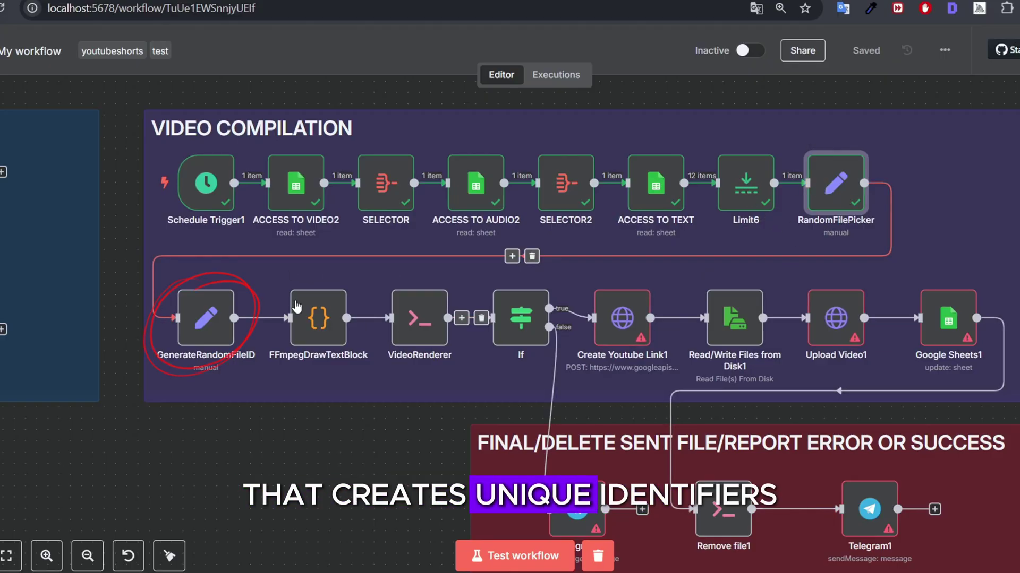
Run GenerateRandomFileID and review the generated File Name expression.
left_click(219, 335)
left_click(182, 275)
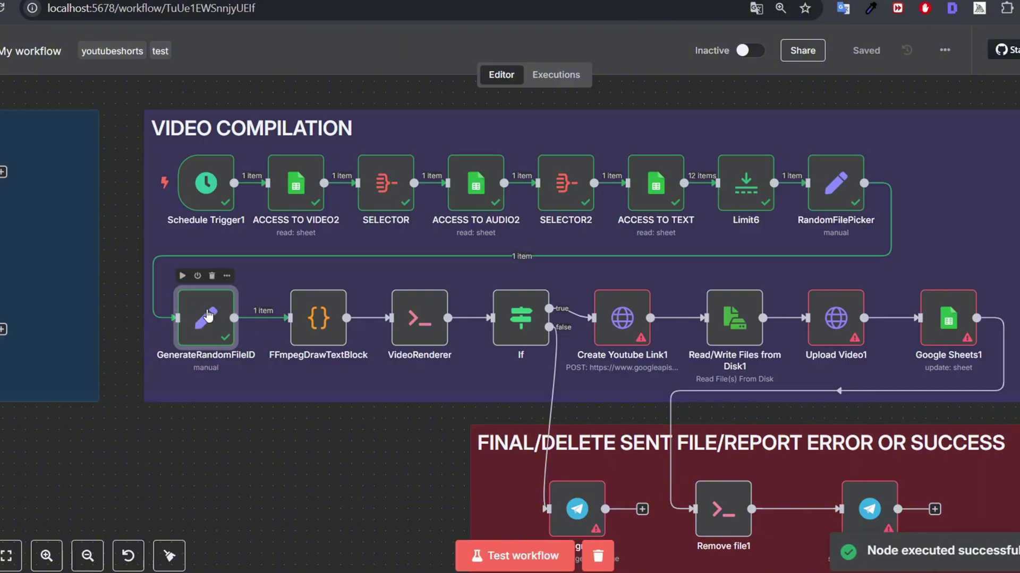
double_click(205, 316)
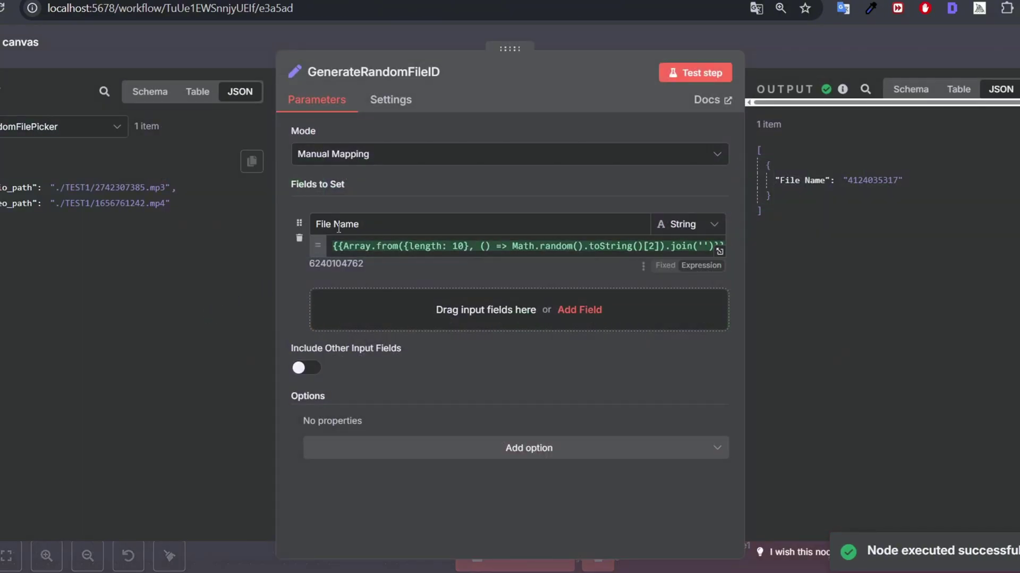
left_click(719, 251)
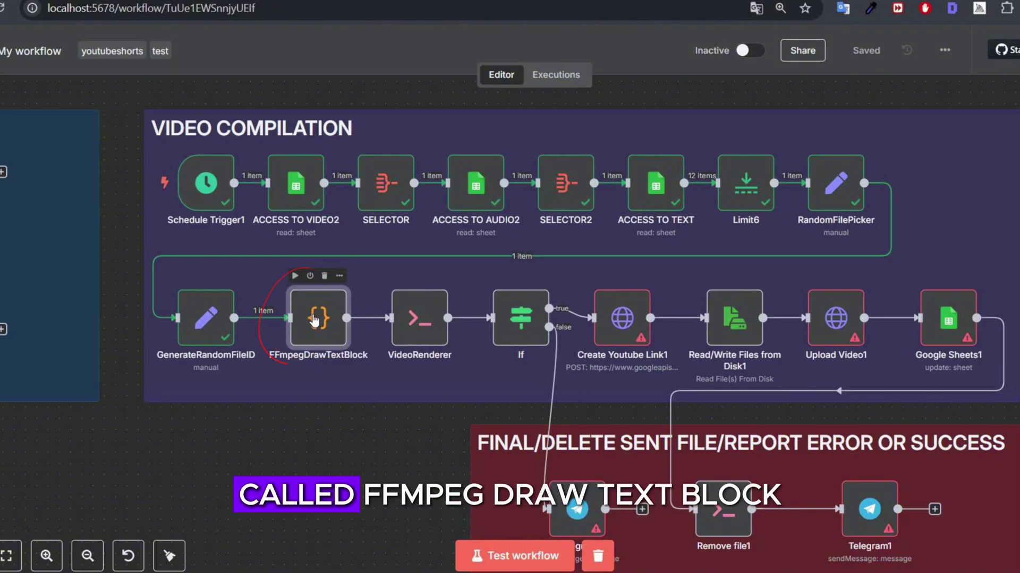
Change FFmpegDrawTextBlock's font path folder from 'footage' to 'my n8n'.
double_click(315, 319)
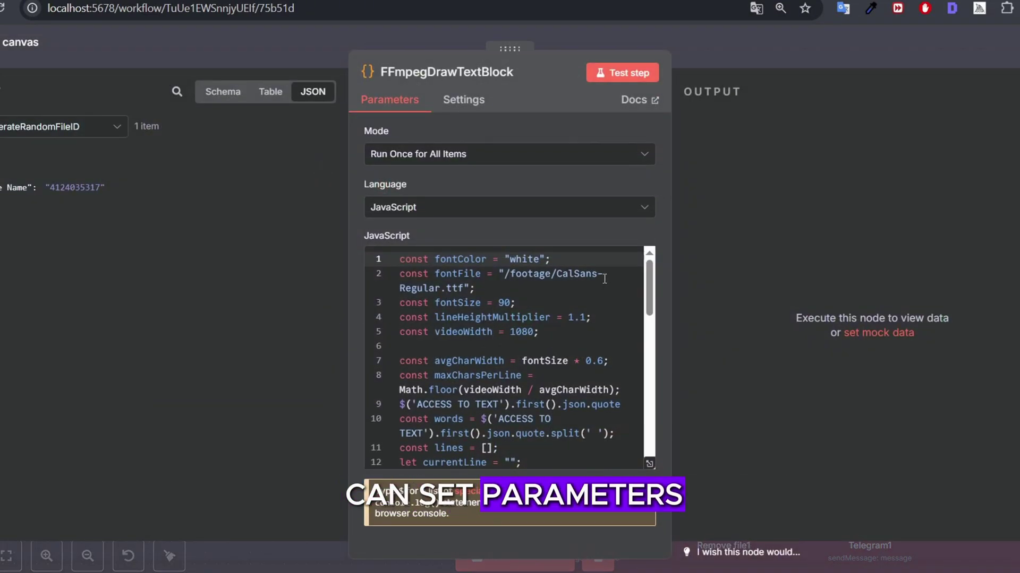
left_click_drag(551, 278, 509, 276)
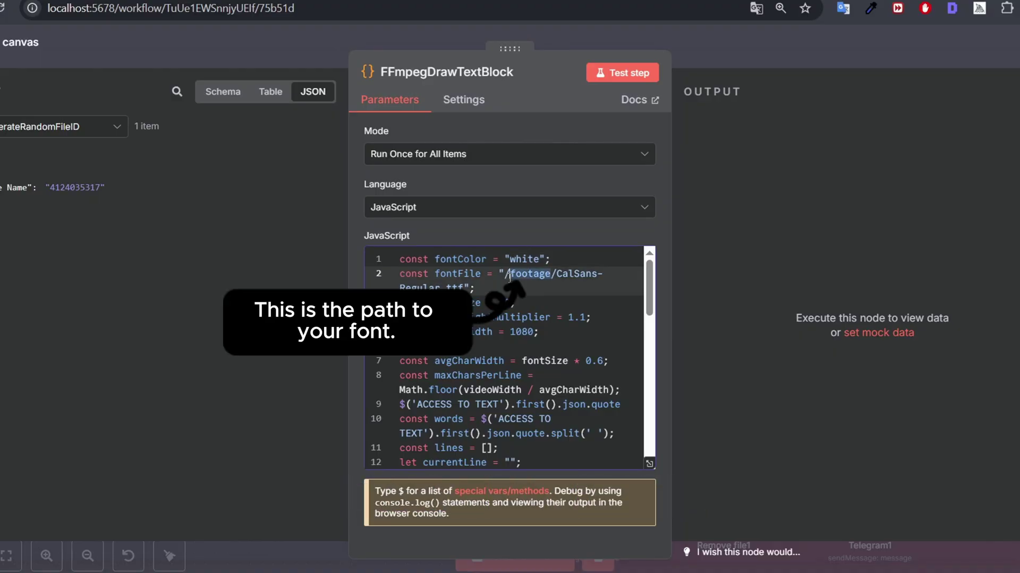
type("my n8n")
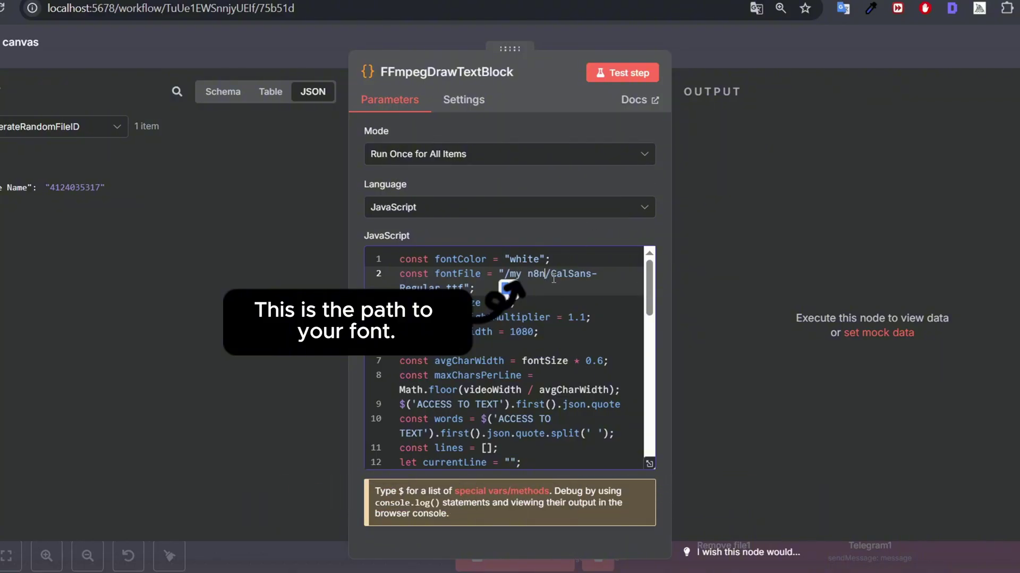
key("Escape")
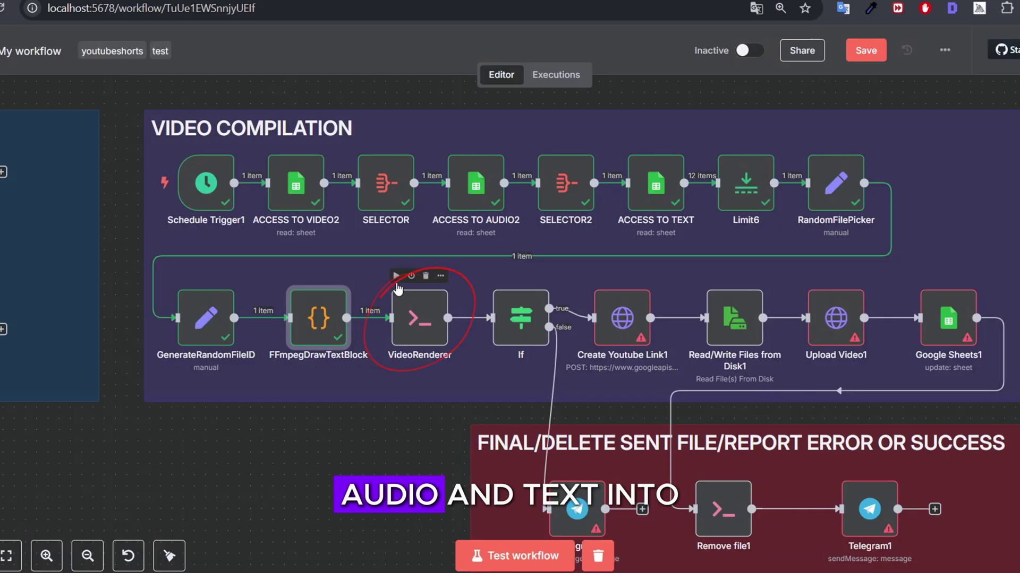
Run VideoRenderer and check how audio_path and video_path feed its ffmpeg command.
left_click(396, 277)
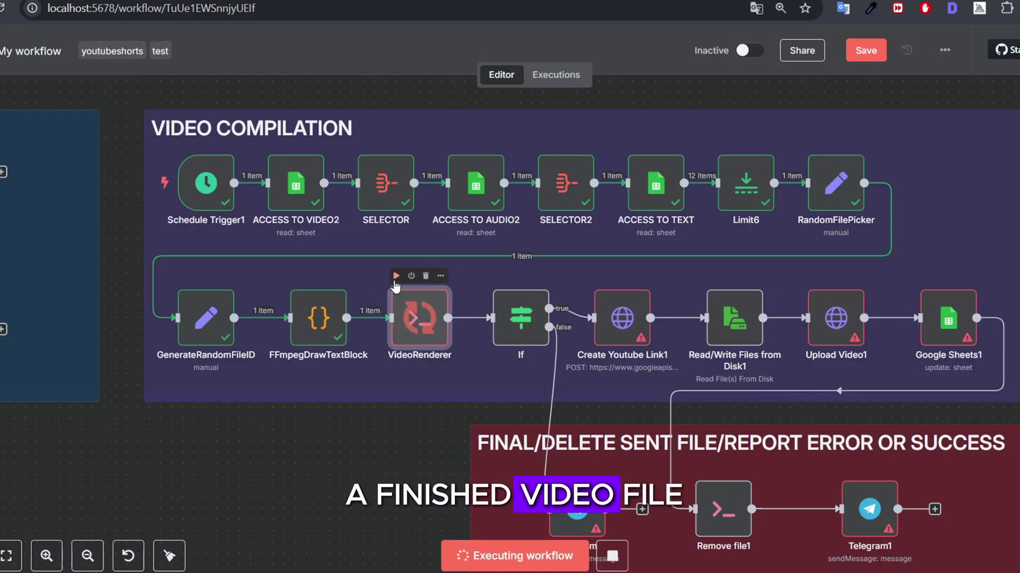
double_click(428, 321)
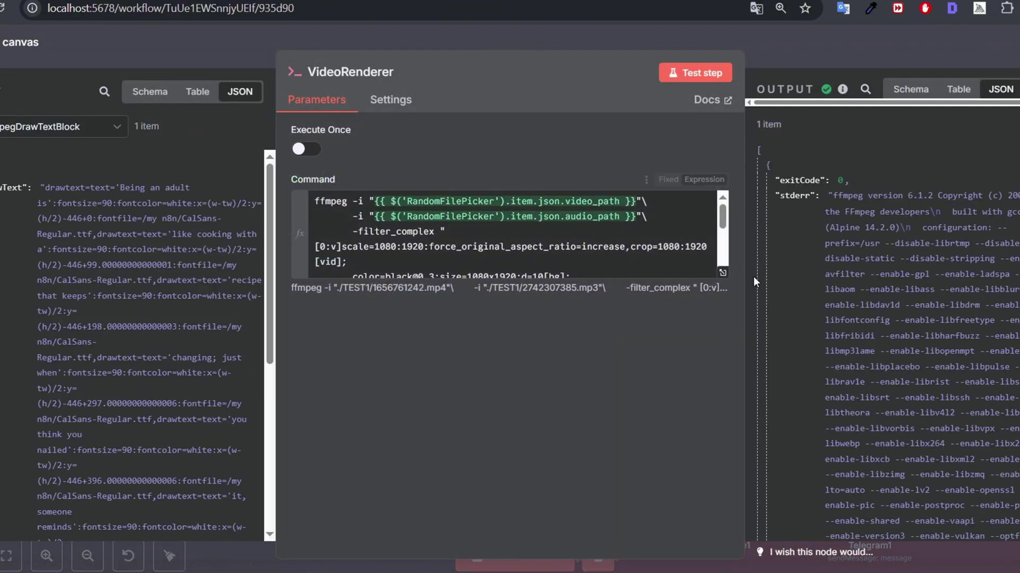
left_click(721, 273)
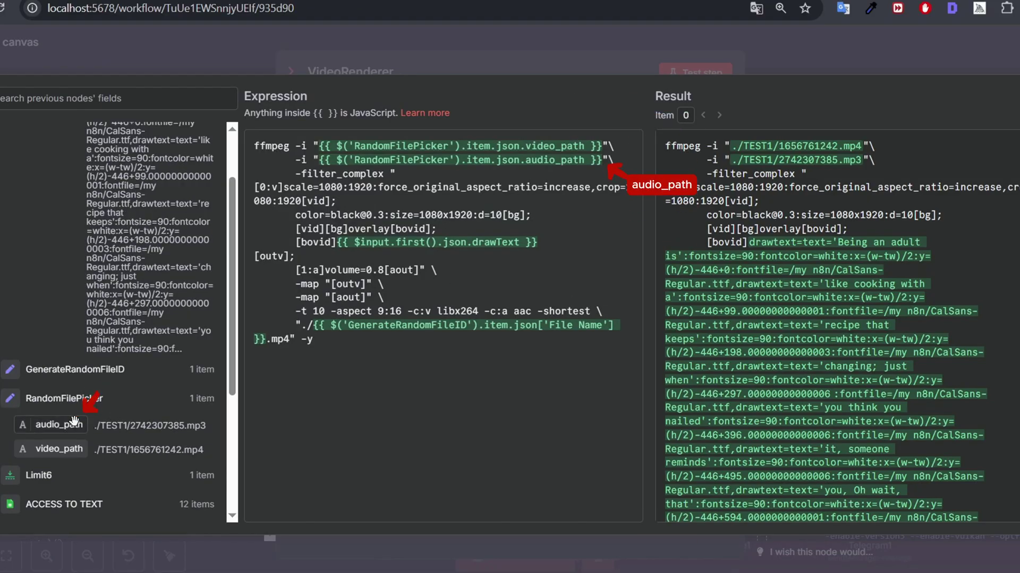
left_click_drag(68, 424, 146, 416)
left_click_drag(59, 450, 410, 168)
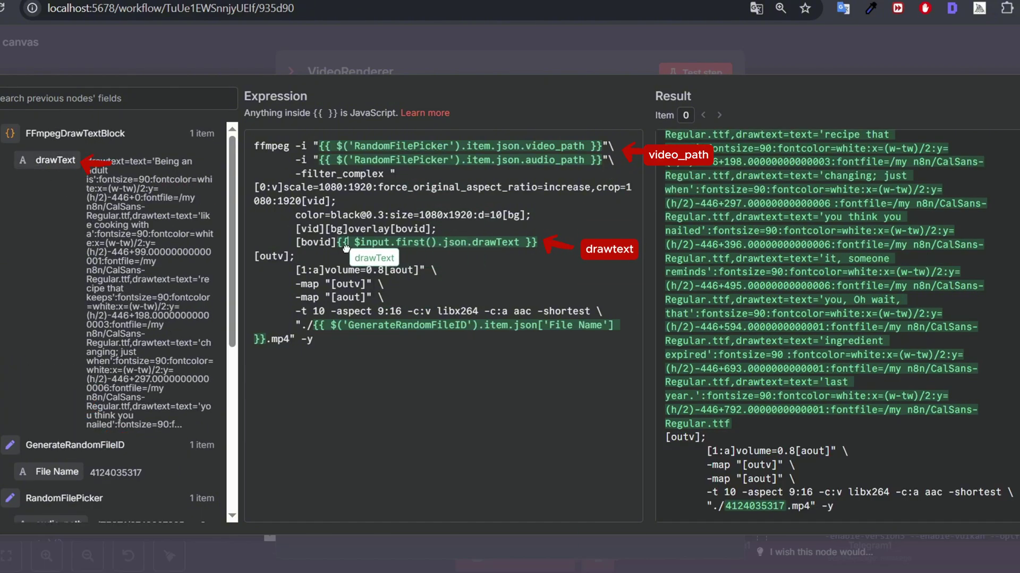
Check the drawText and File Name mappings in the render command, then run the If step.
left_click_drag(345, 248, 169, 232)
scroll(116, 234, "down", 5)
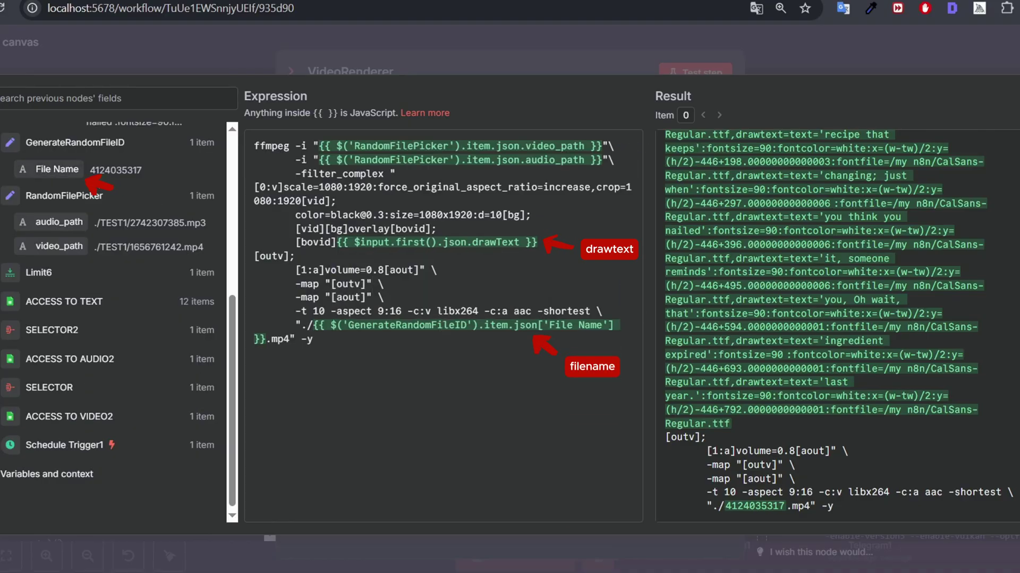
mouse_move(64, 169)
left_mouse_down()
mouse_move(446, 333)
mouse_move(64, 199)
left_mouse_up()
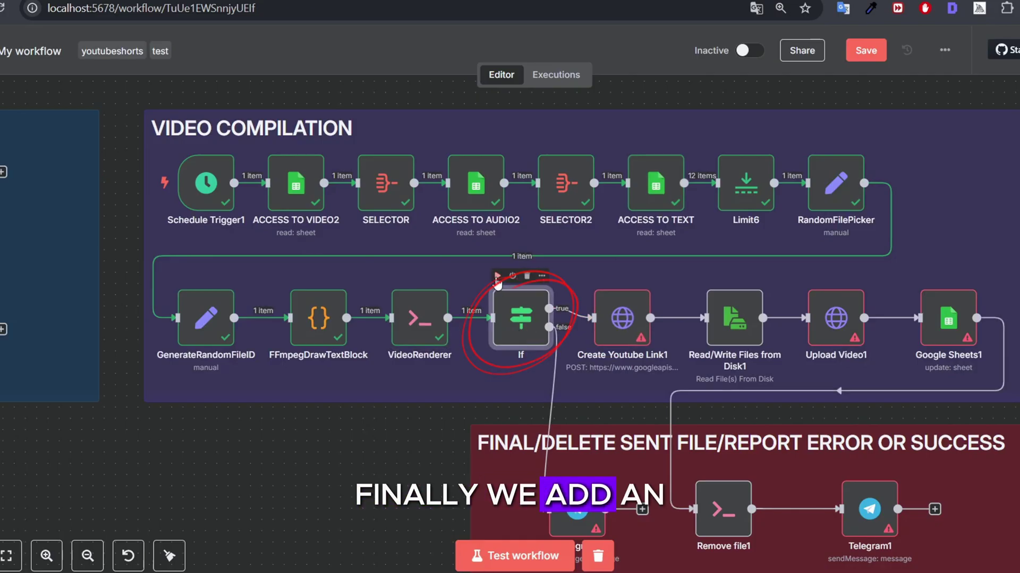
left_click(497, 277)
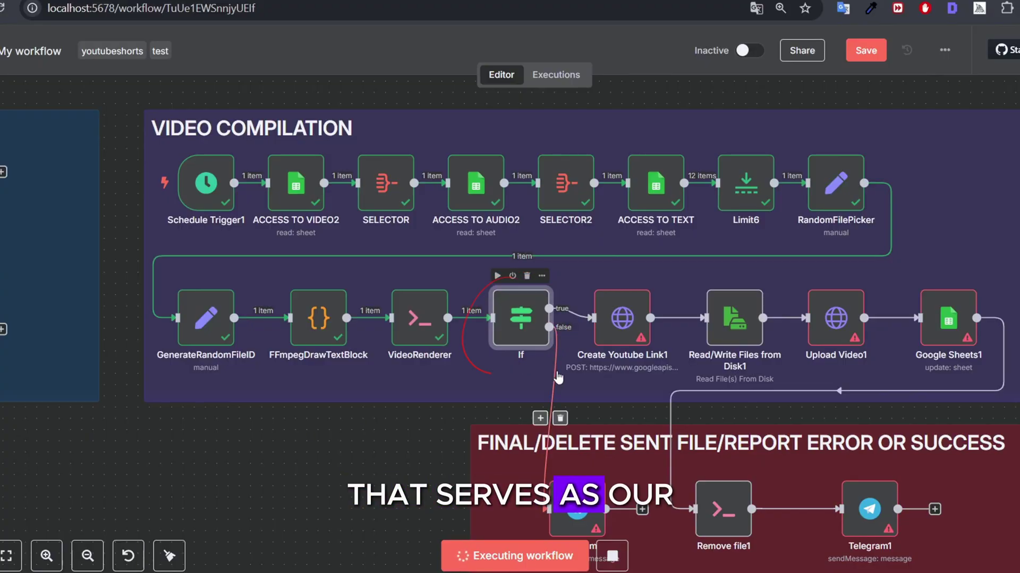
double_click(523, 320)
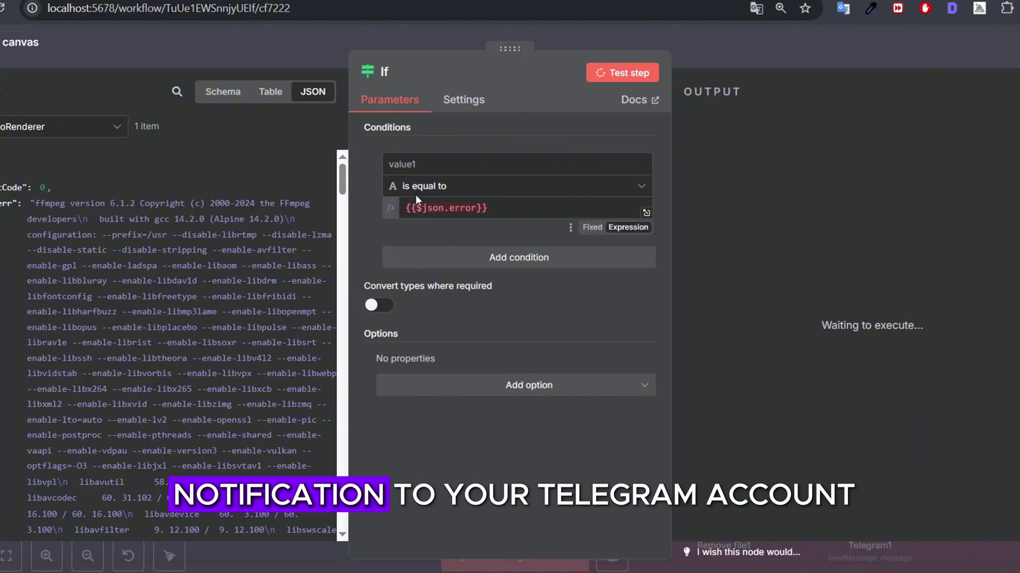
left_click(737, 52)
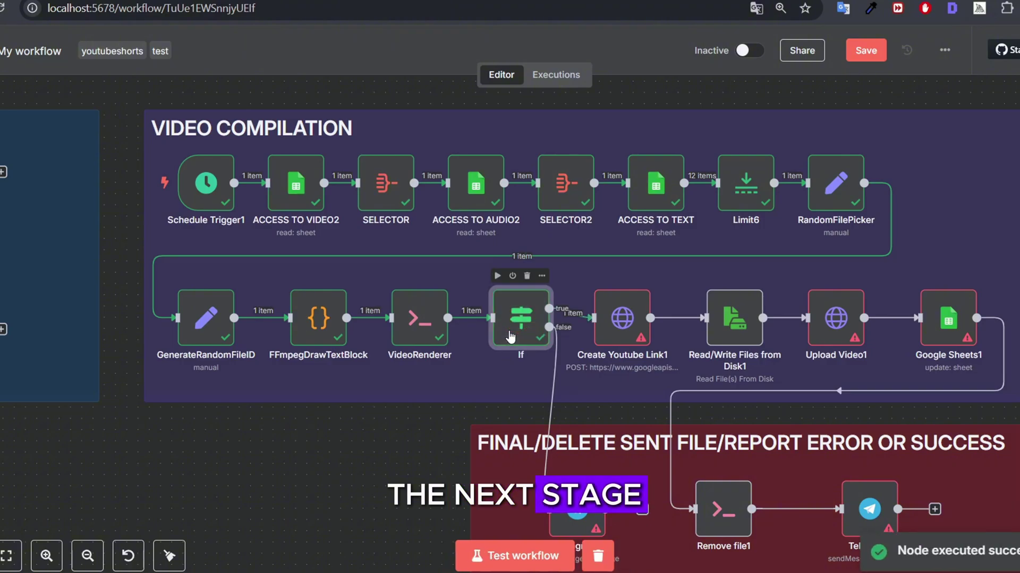
scroll(614, 199, "down", 3)
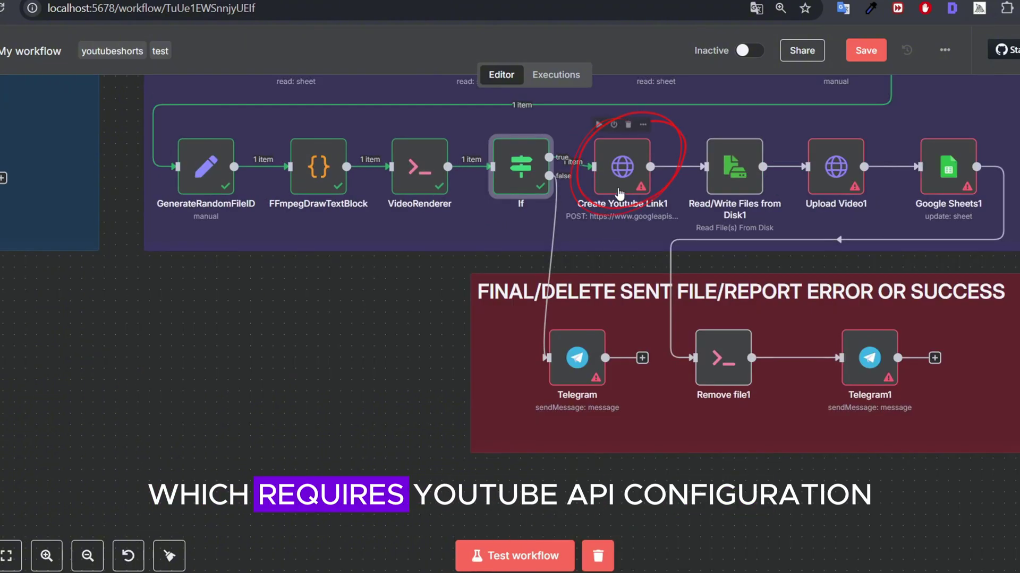
Review Create Youtube Link1's headers and request body expression.
left_click(620, 193)
double_click(619, 193)
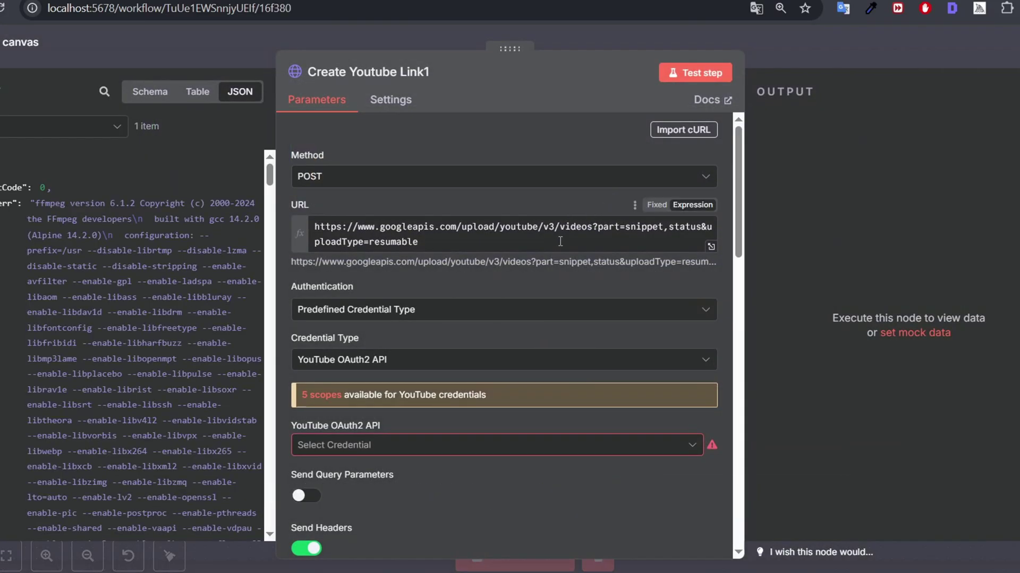
scroll(403, 356, "down", 6)
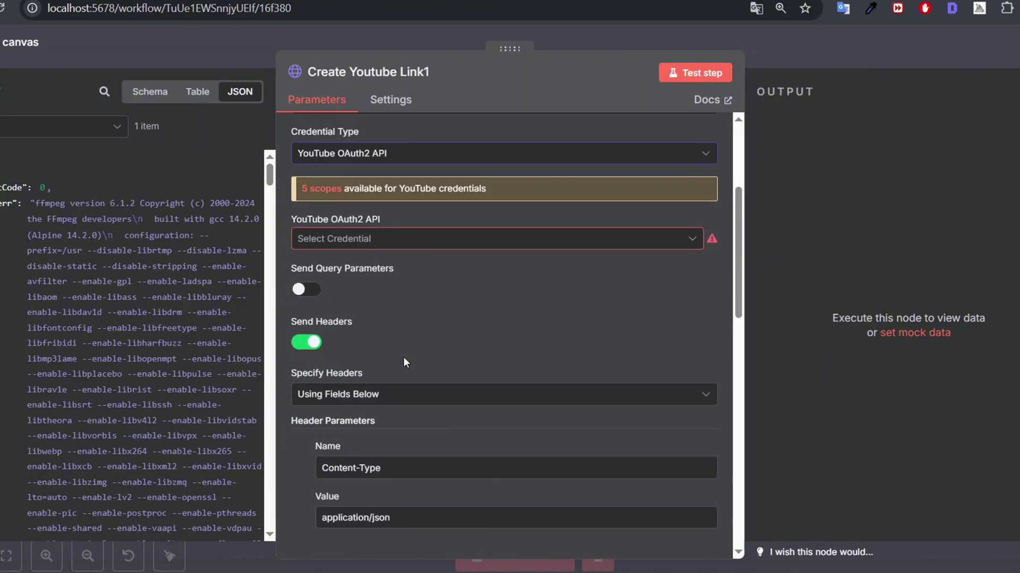
scroll(351, 292, "up", 1)
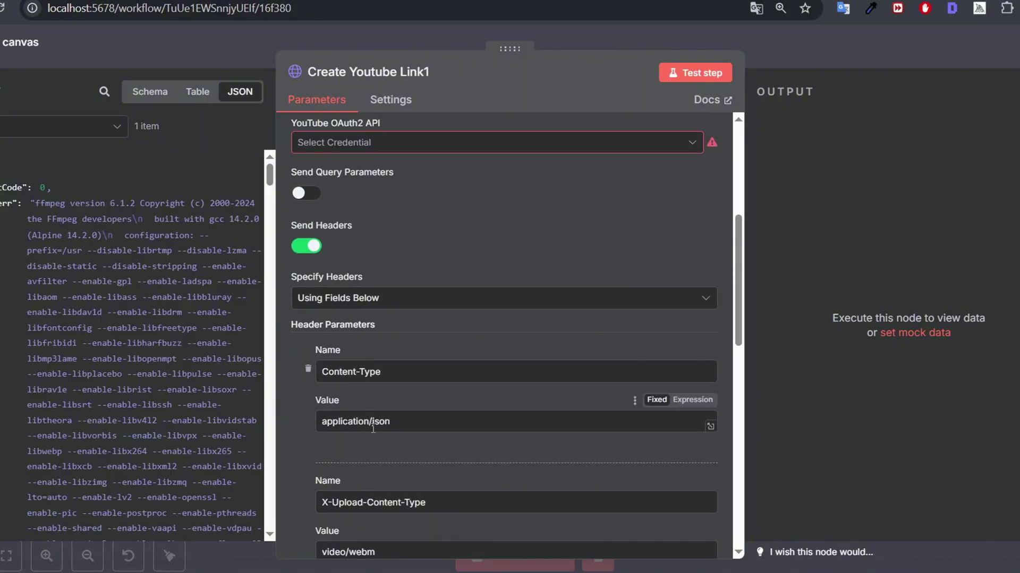
scroll(372, 429, "down", 2)
scroll(366, 467, "down", 3)
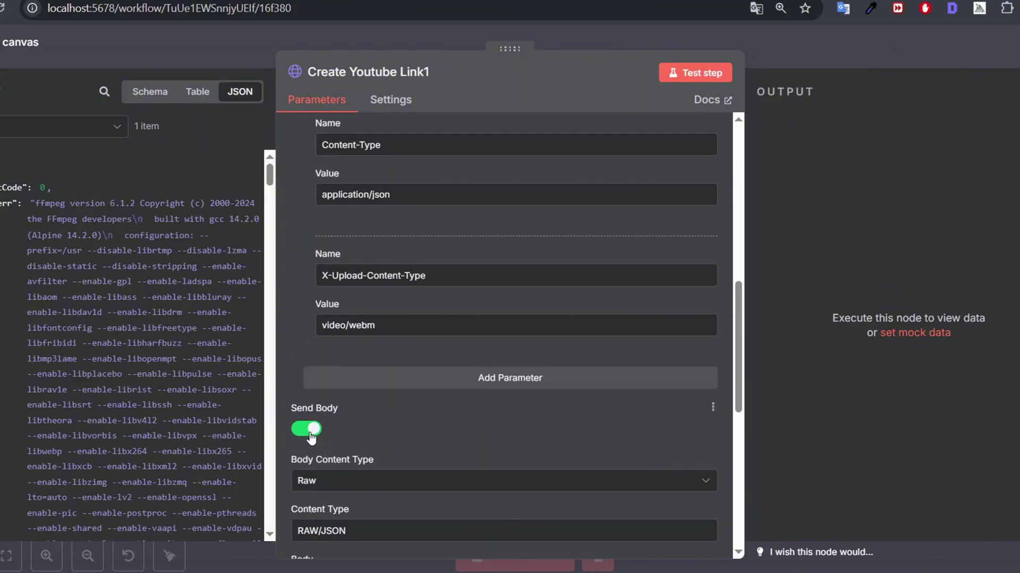
scroll(341, 486, "down", 5)
left_click(713, 430)
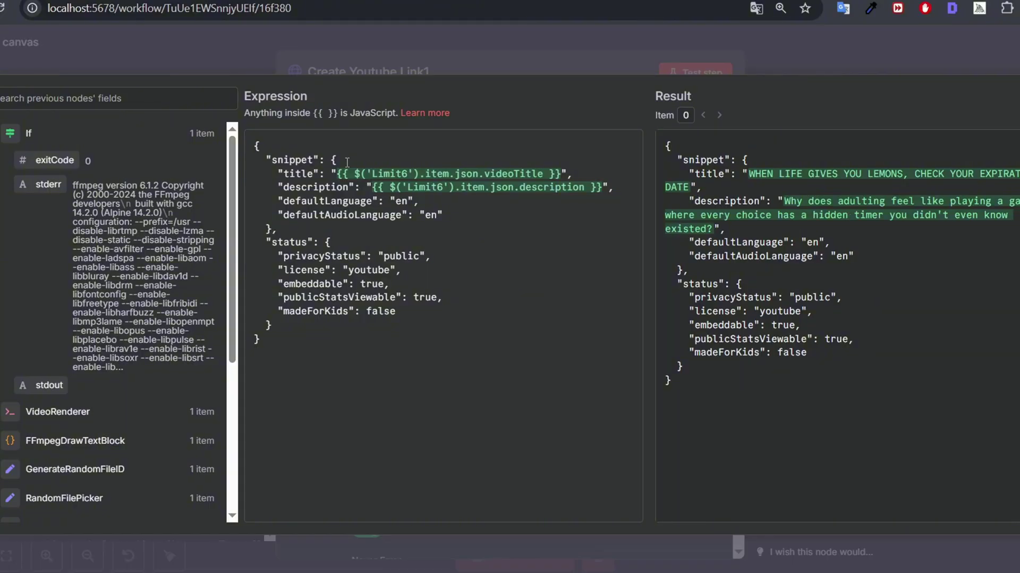
key("Escape")
key("Escape")
Start a new YouTube OAuth2 API credential for Create Youtube Link1.
double_click(618, 169)
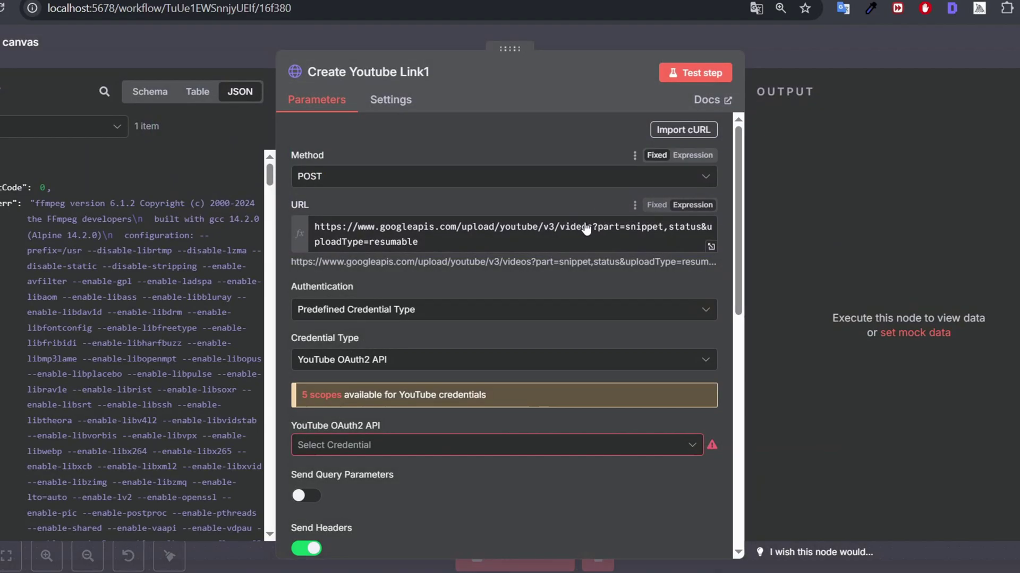
left_click(404, 444)
left_click(398, 484)
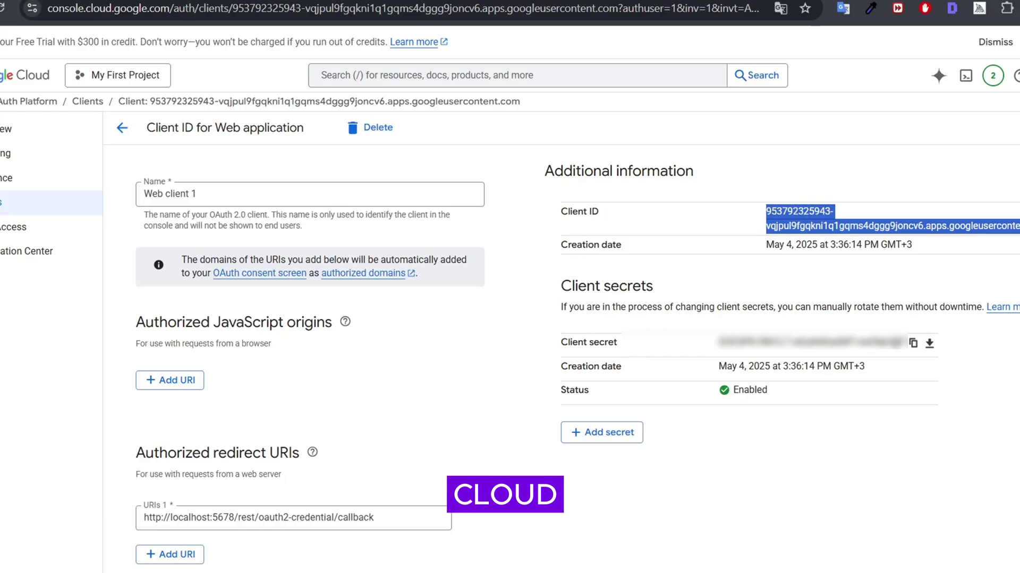
Add the OAuth client secret from Google Cloud and save the YouTube credential.
left_click(913, 343)
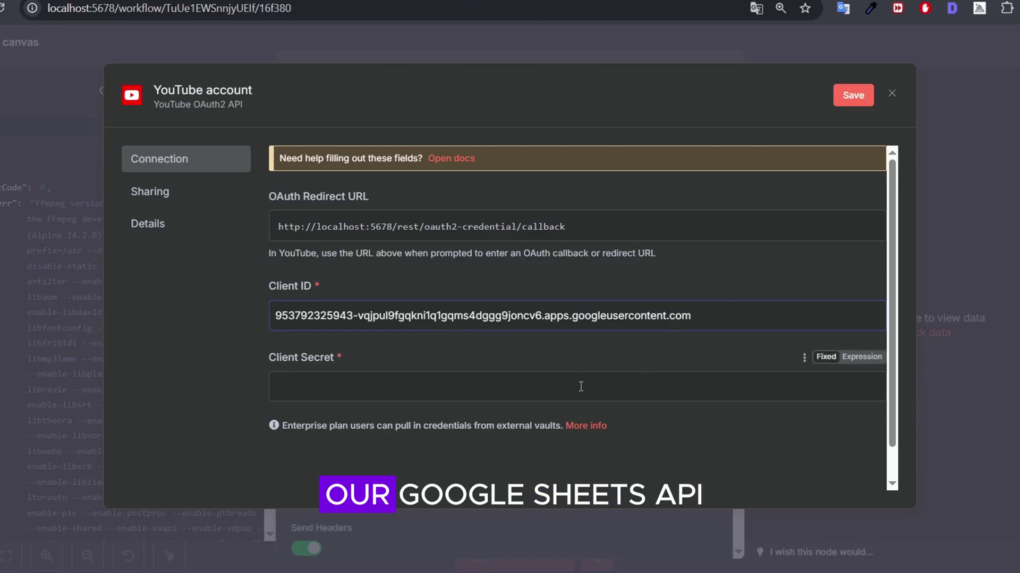
key("ctrl+v")
left_click(392, 431)
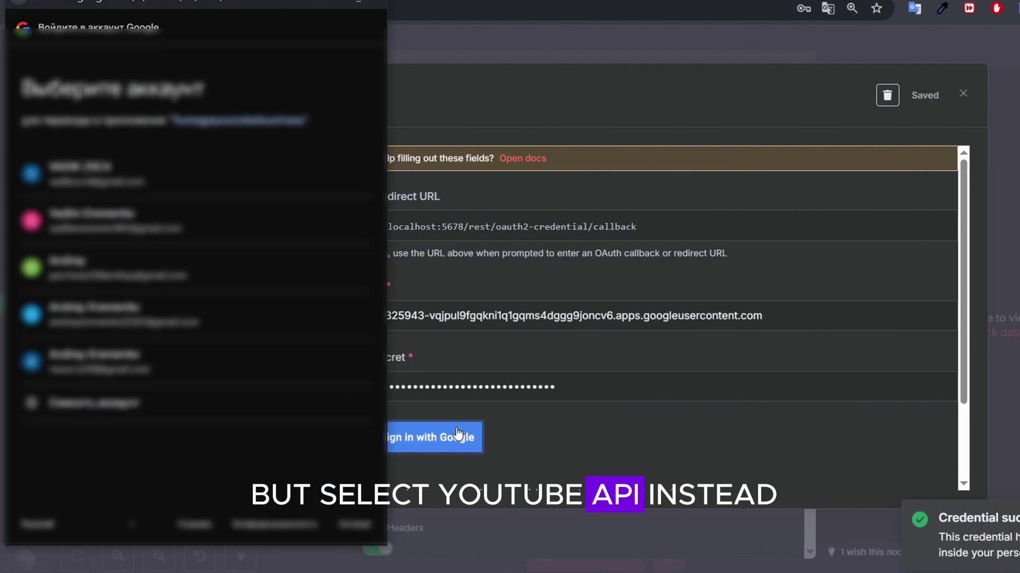
Sign in with Google, choose the YouTube channel and grant the app access.
left_click(222, 180)
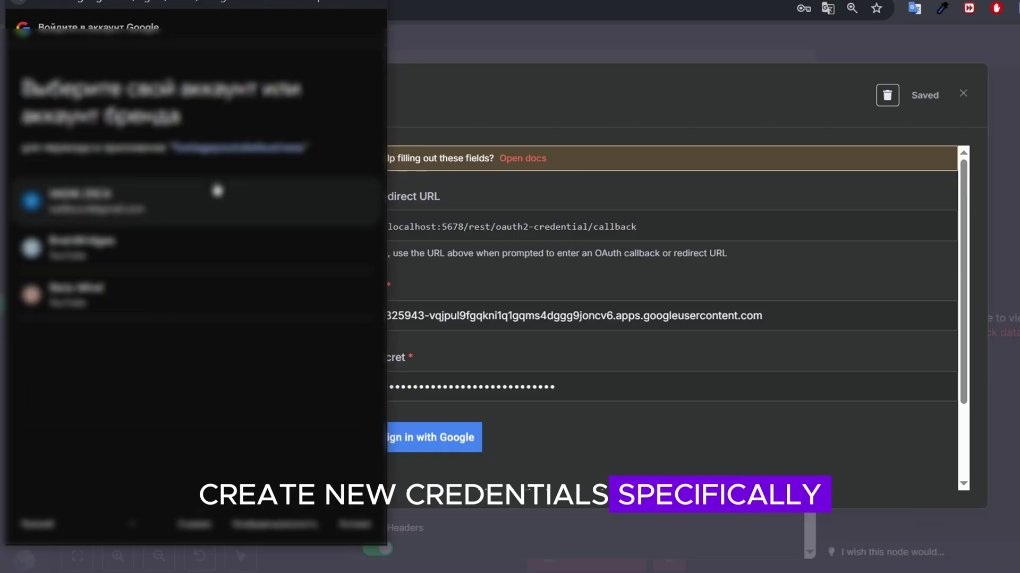
left_click(182, 254)
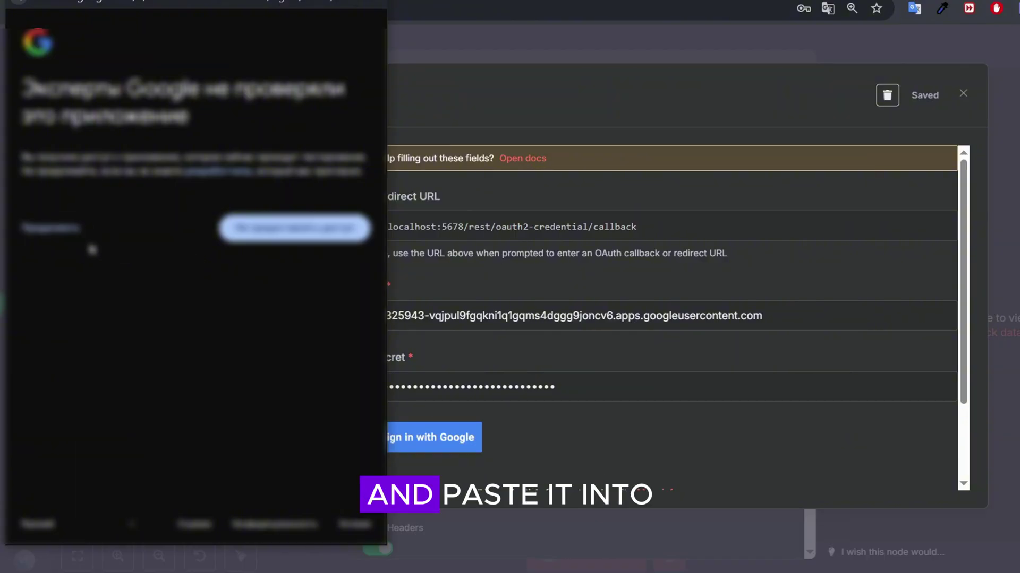
left_click(71, 232)
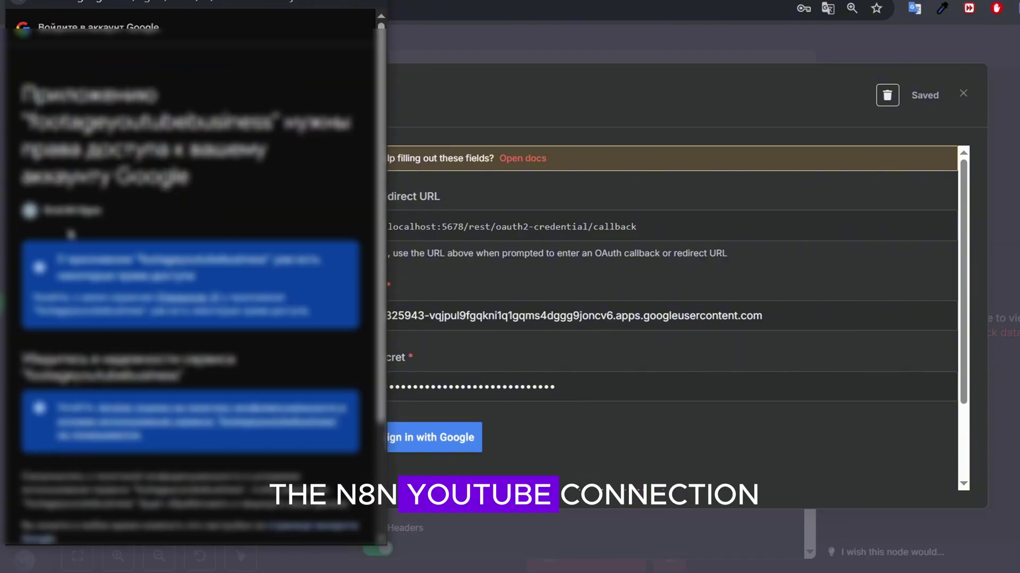
scroll(145, 321, "down", 3)
left_click(317, 473)
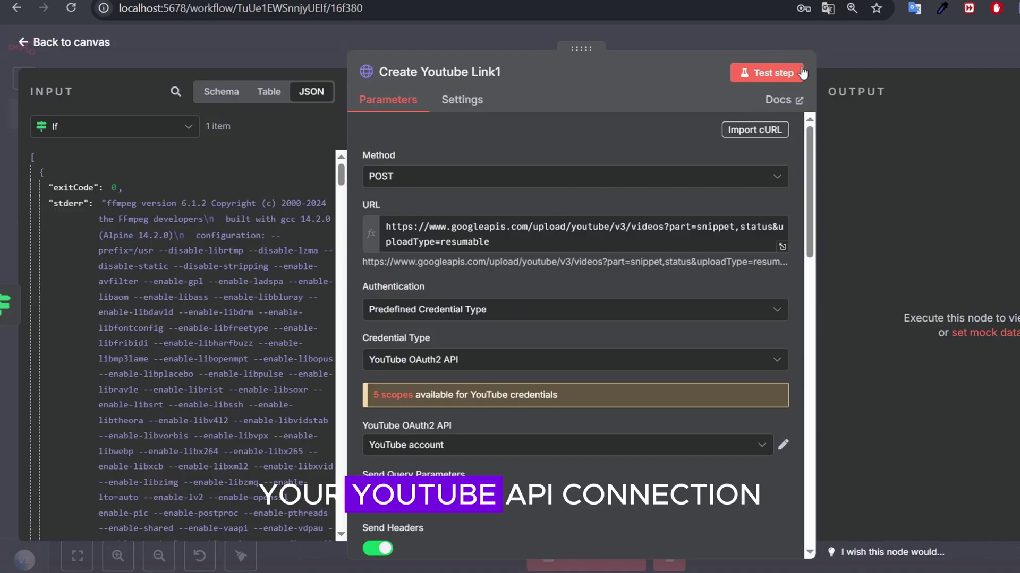
left_click(829, 50)
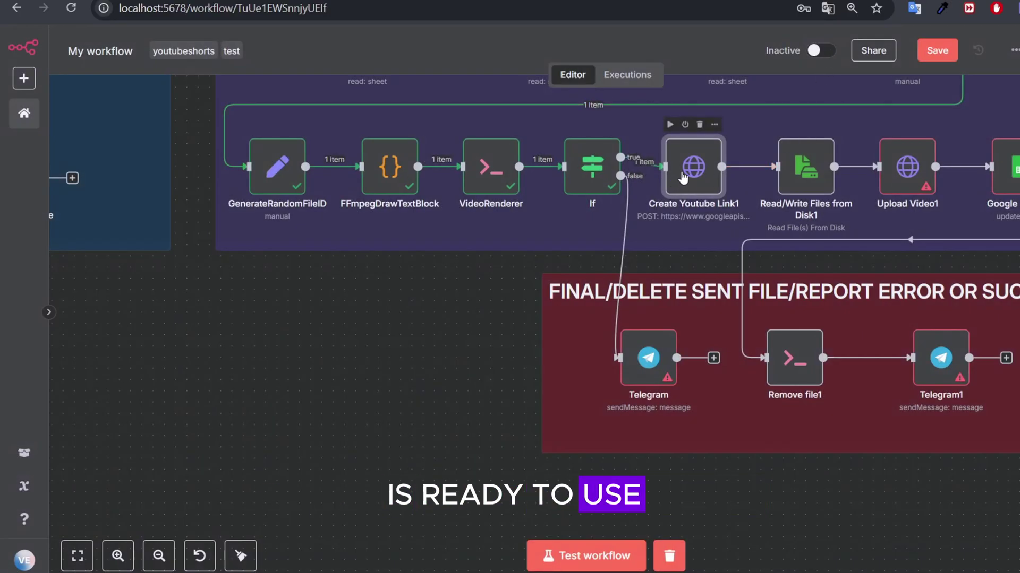
Run the workflow through Create Youtube Link1 and review Read/Write Files from Disk1's file path expression.
left_click(671, 124)
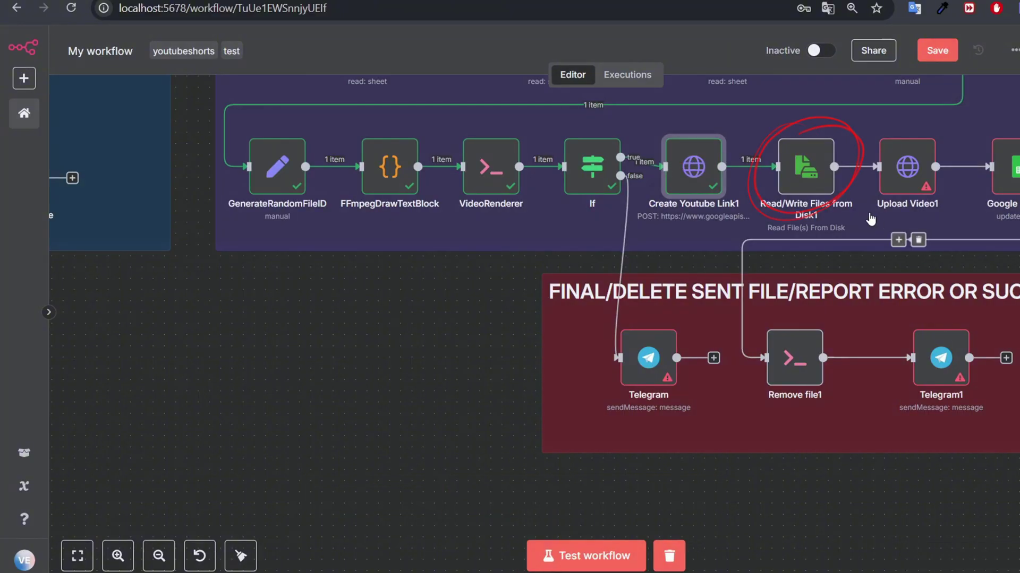
double_click(800, 184)
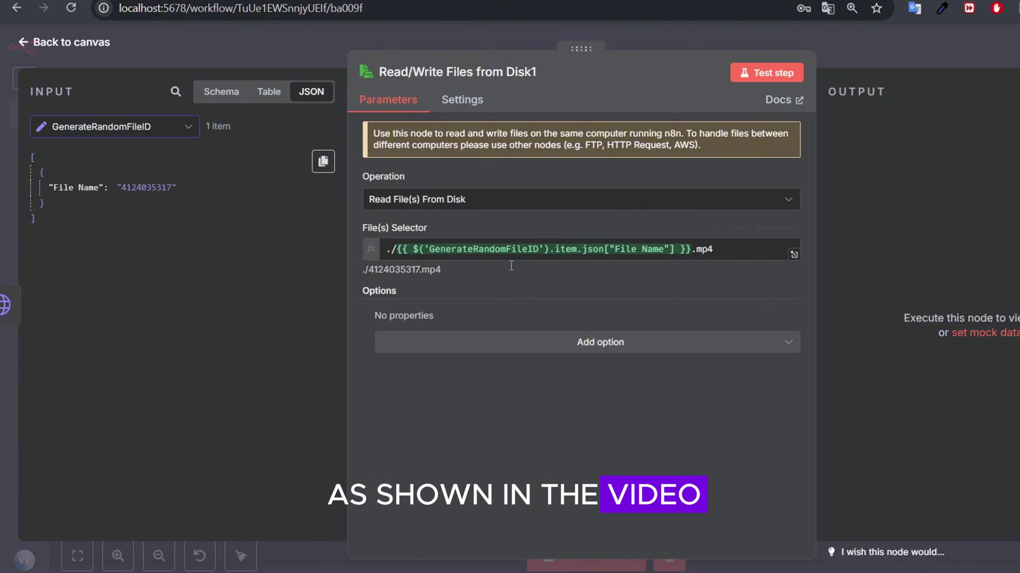
left_click(794, 255)
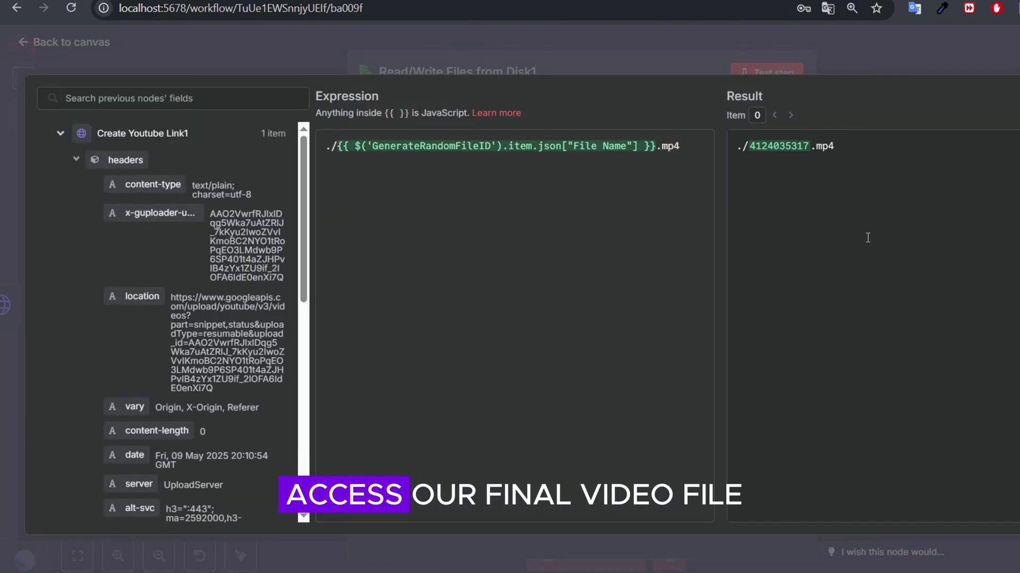
left_click(864, 59)
left_click(855, 47)
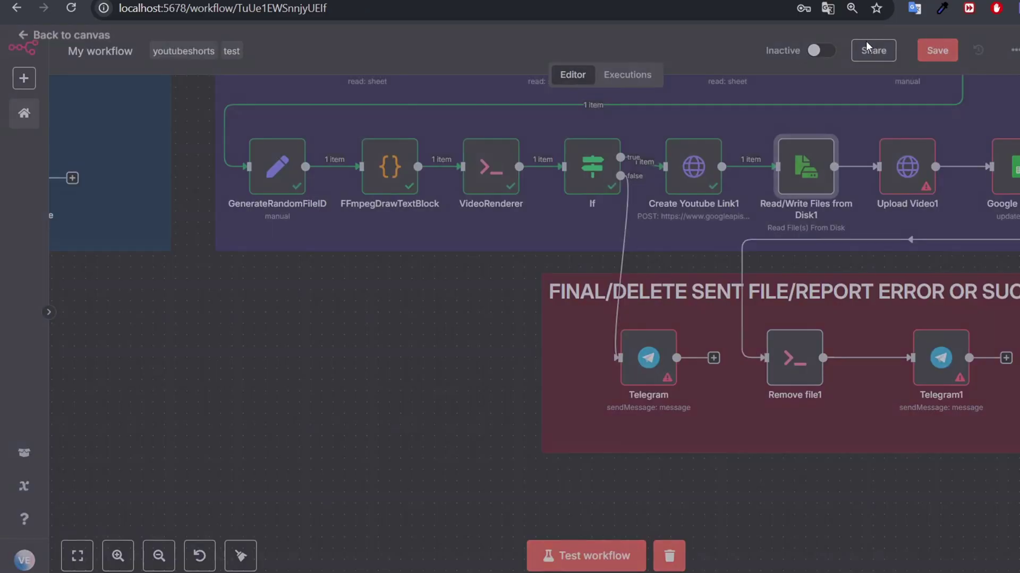
Run Read/Write Files from Disk1 and preview the rendered ./4124035317.mp4 video (2.78 MB).
left_click(782, 124)
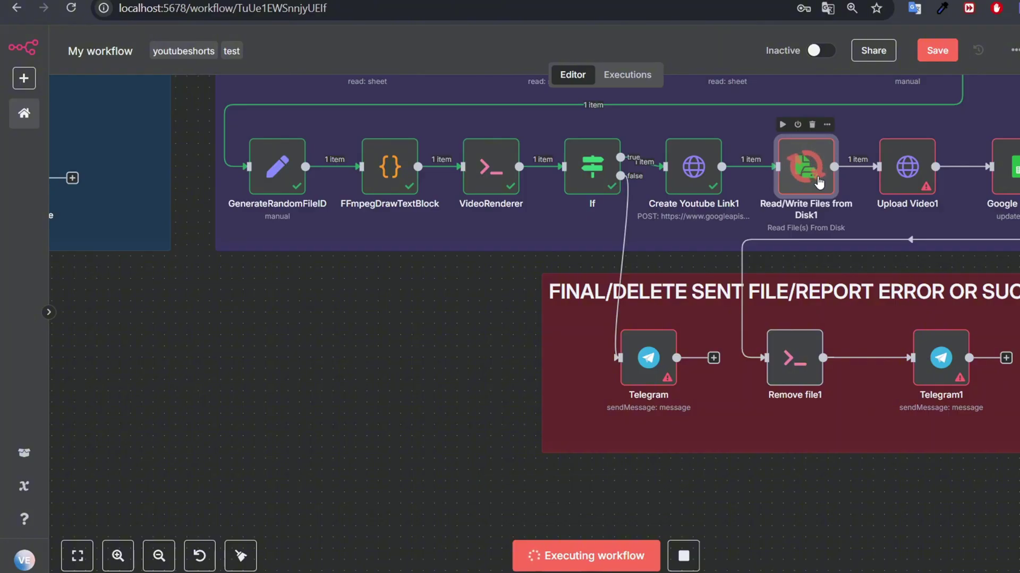
double_click(818, 176)
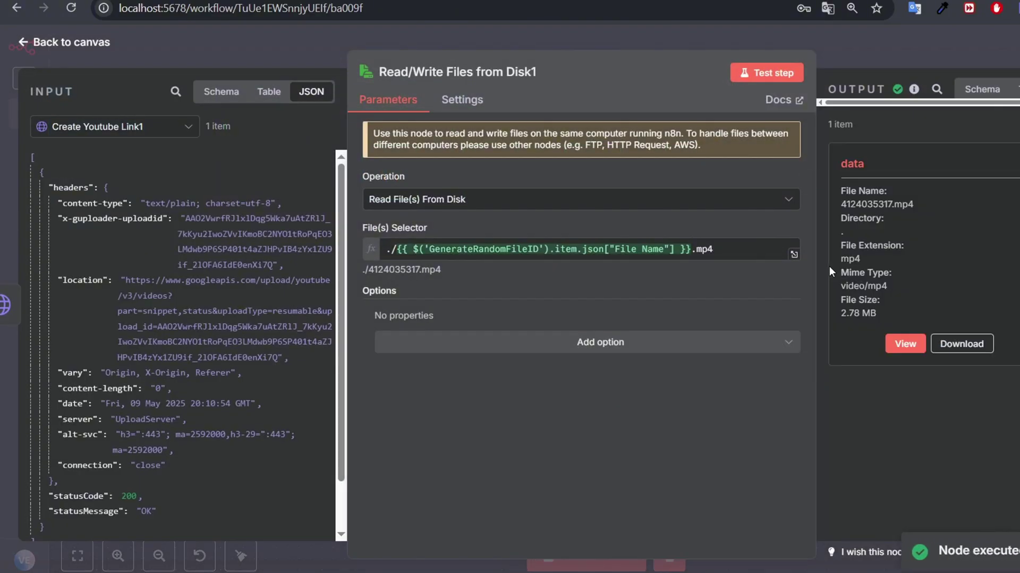
left_click(918, 346)
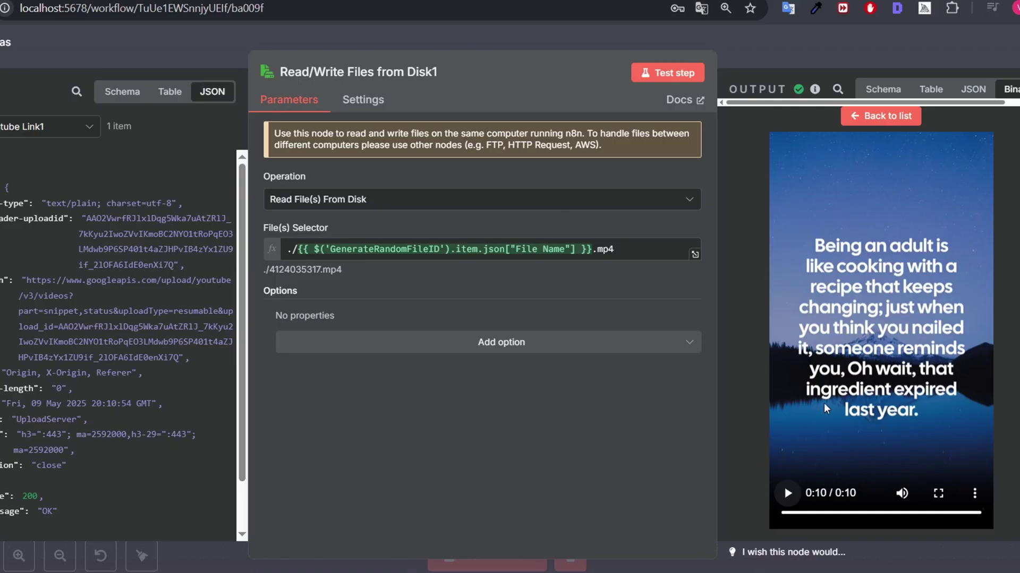
left_click(800, 52)
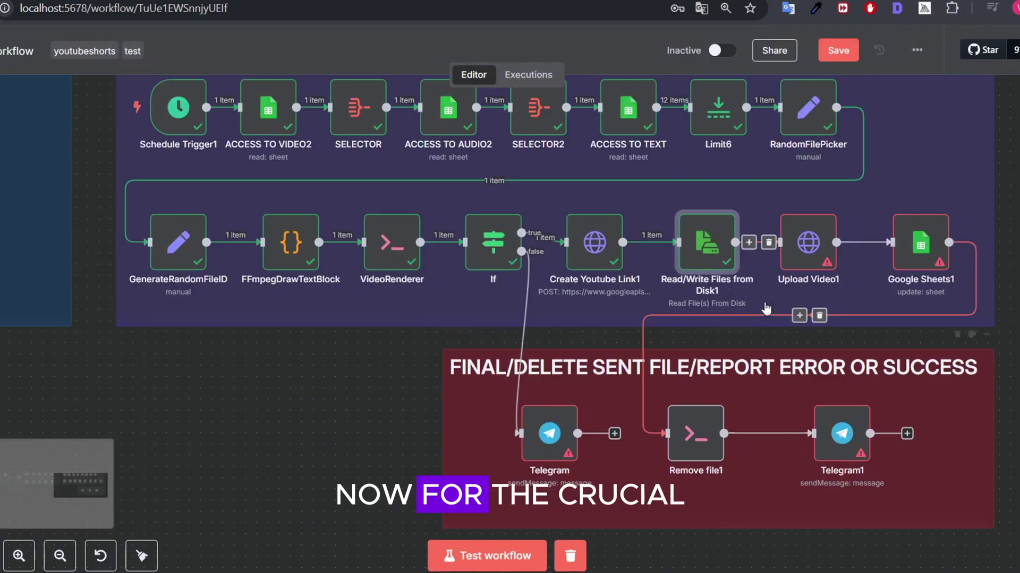
Rename Upload Video1's YouTube account credential to 'test' and save it.
scroll(766, 308, "up", 1)
double_click(785, 303)
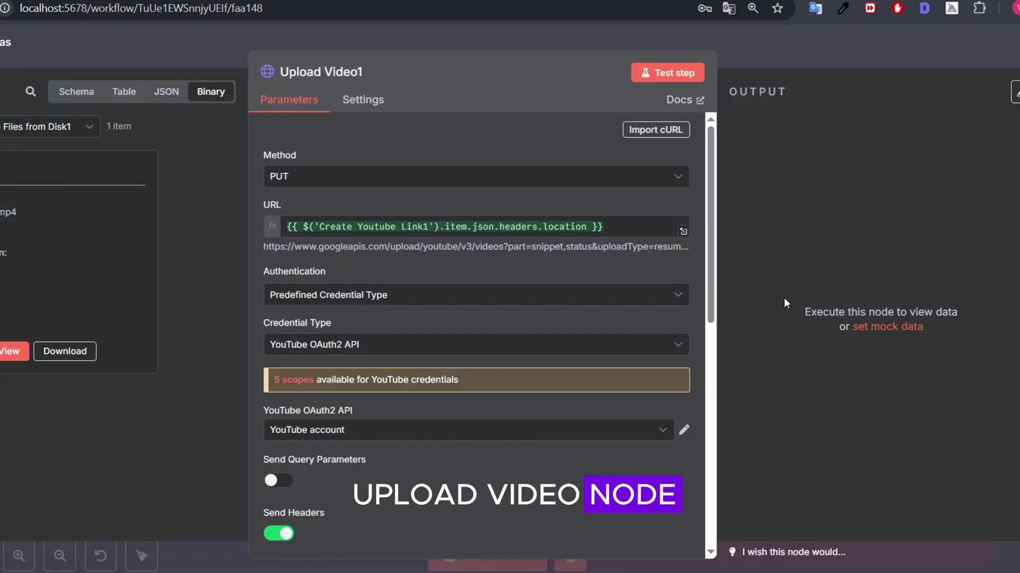
left_click(387, 427)
left_click(682, 429)
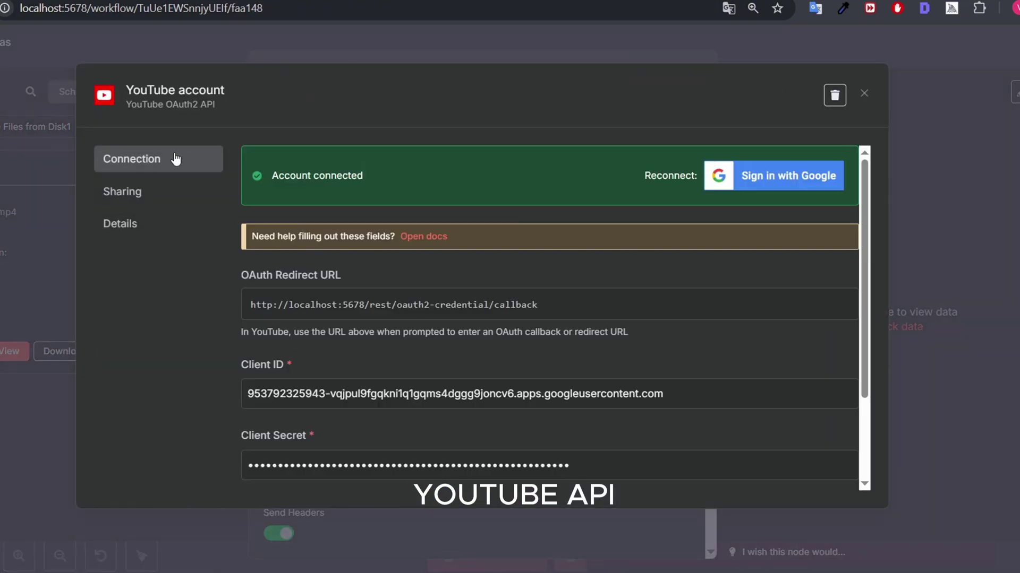
triple_click(196, 94)
type("test")
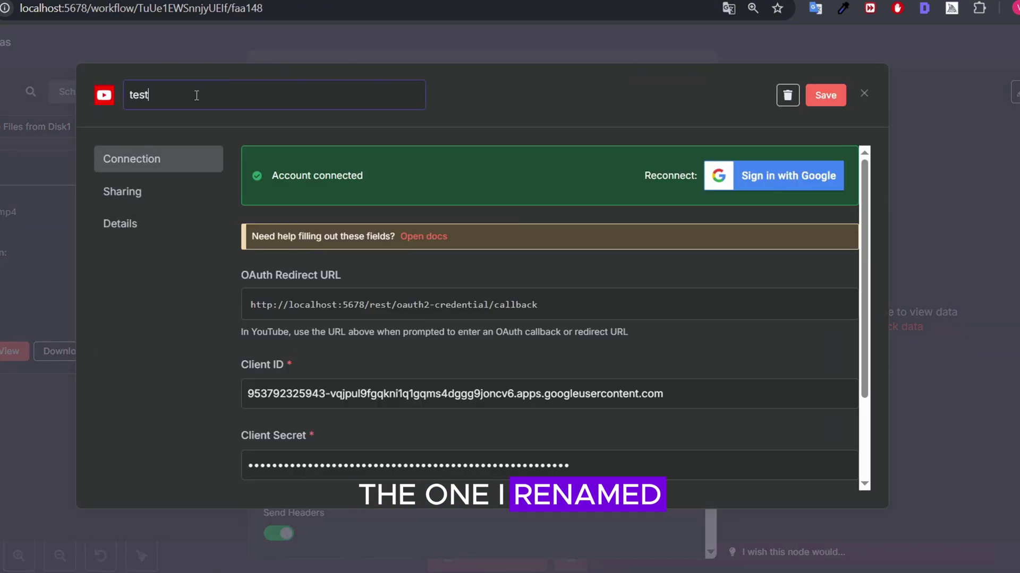
left_click(826, 95)
left_click(999, 166)
key("Escape")
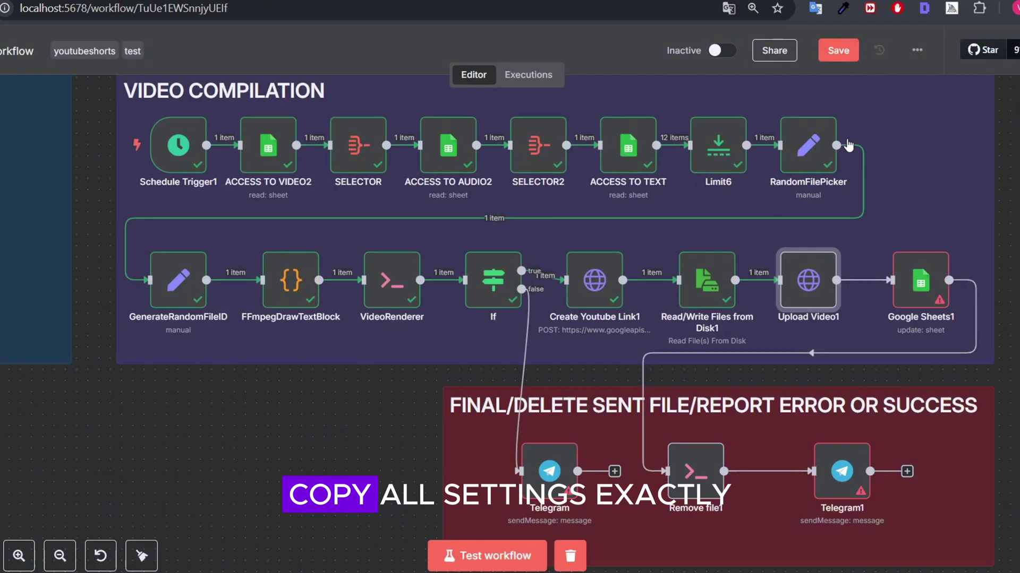
Run Upload Video1 to upload the rendered Short to YouTube.
double_click(797, 288)
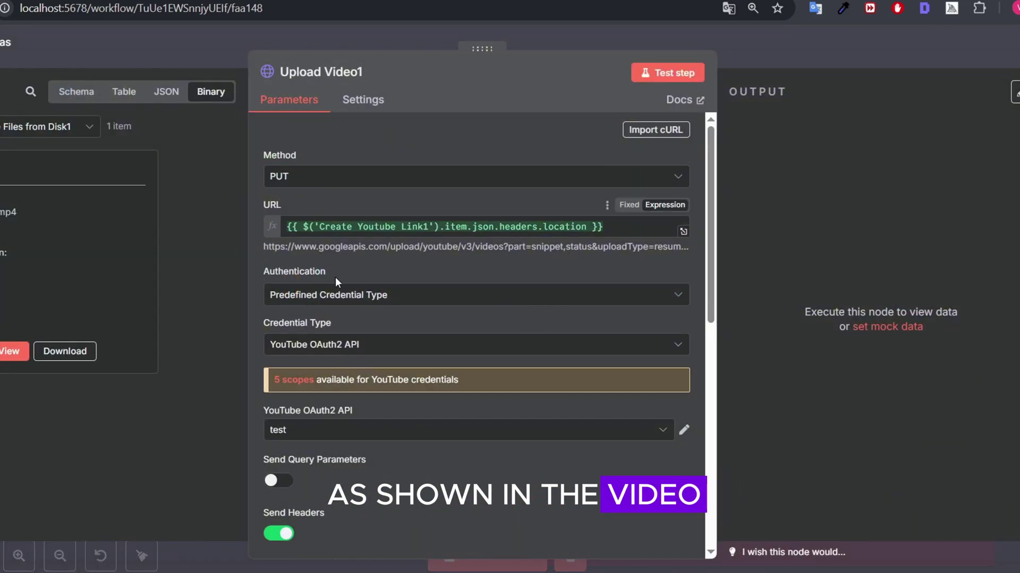
scroll(320, 421, "down", 5)
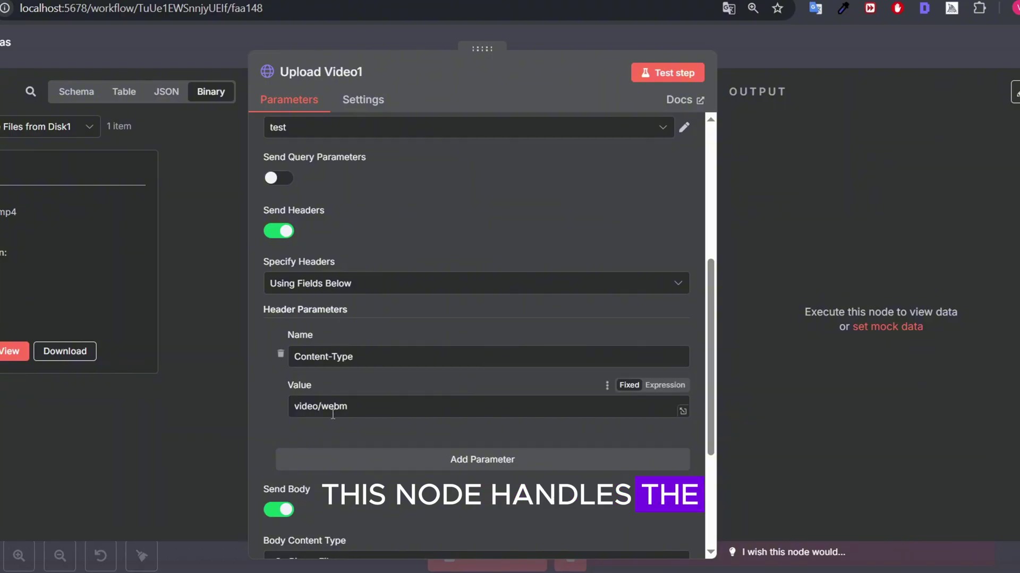
scroll(333, 417, "down", 4)
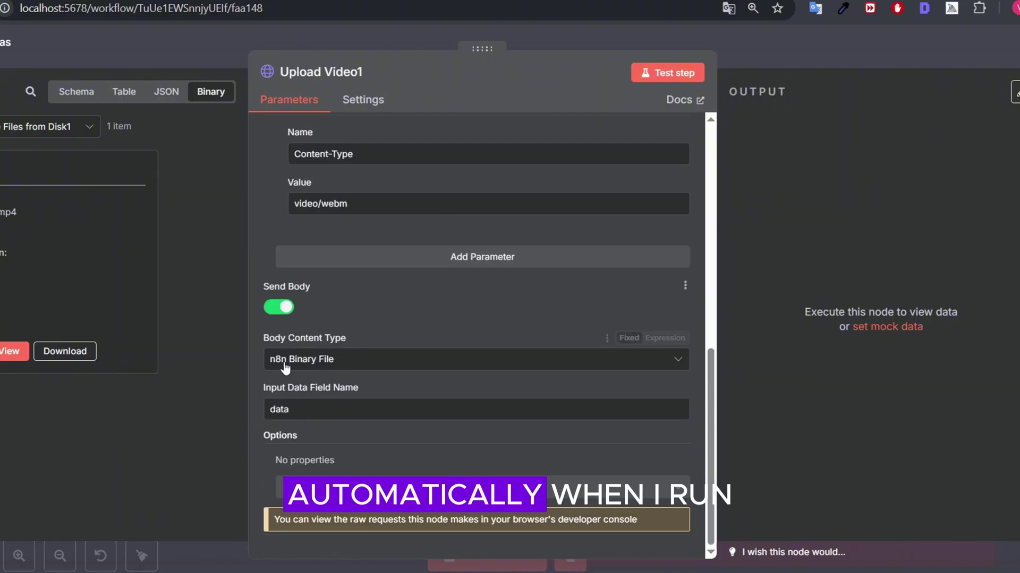
scroll(394, 404, "up", 10)
left_click(668, 72)
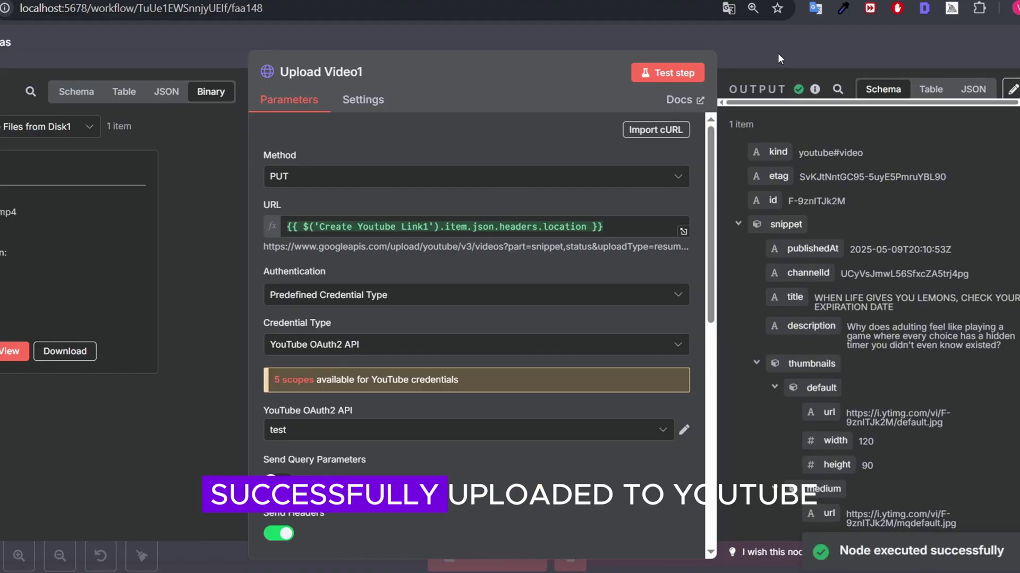
left_click(778, 53)
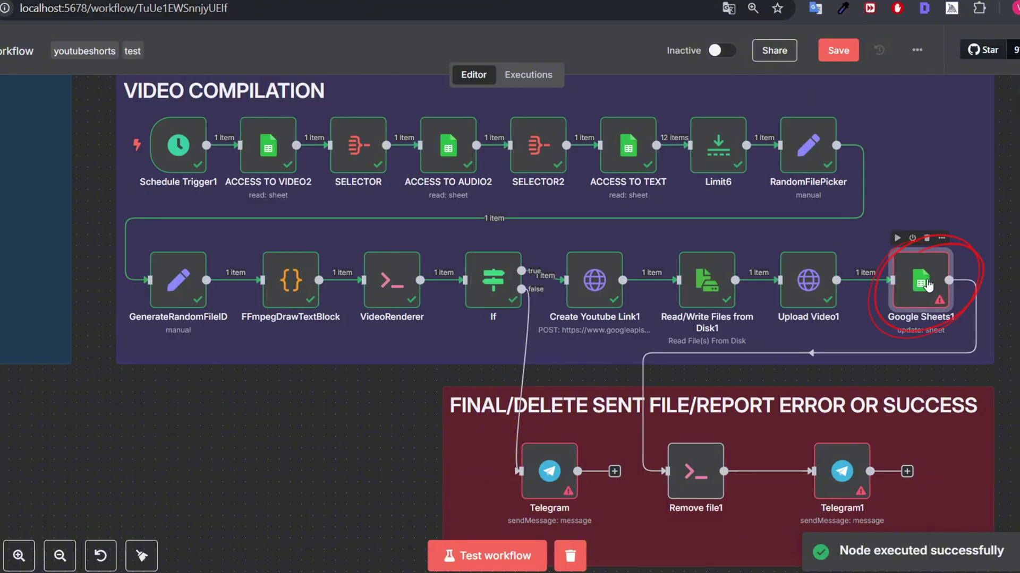
Set Google Sheets1 to document test22, sheet Text, matching rows on row_number.
double_click(927, 286)
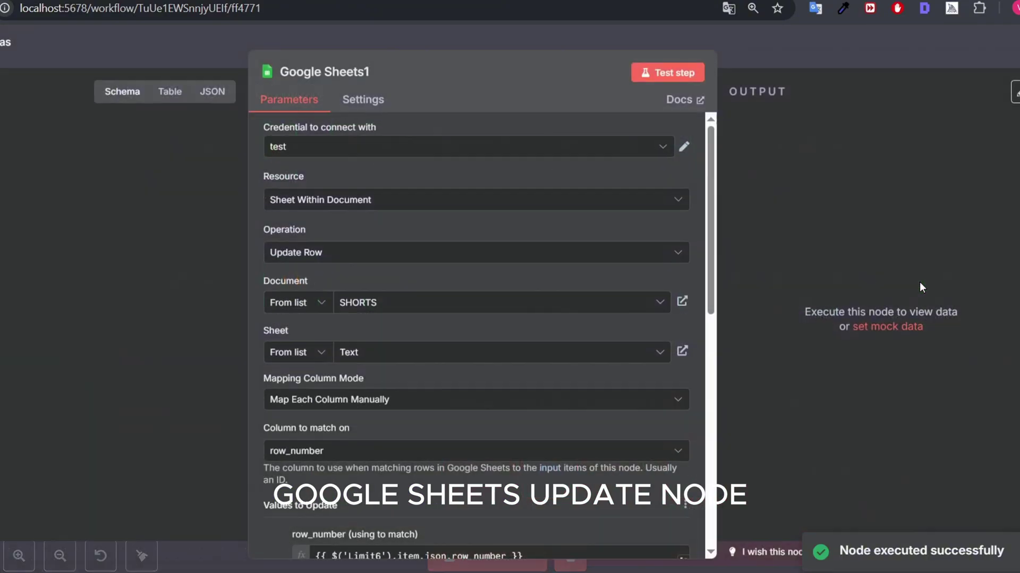
left_click(509, 306)
scroll(462, 255, "down", 1)
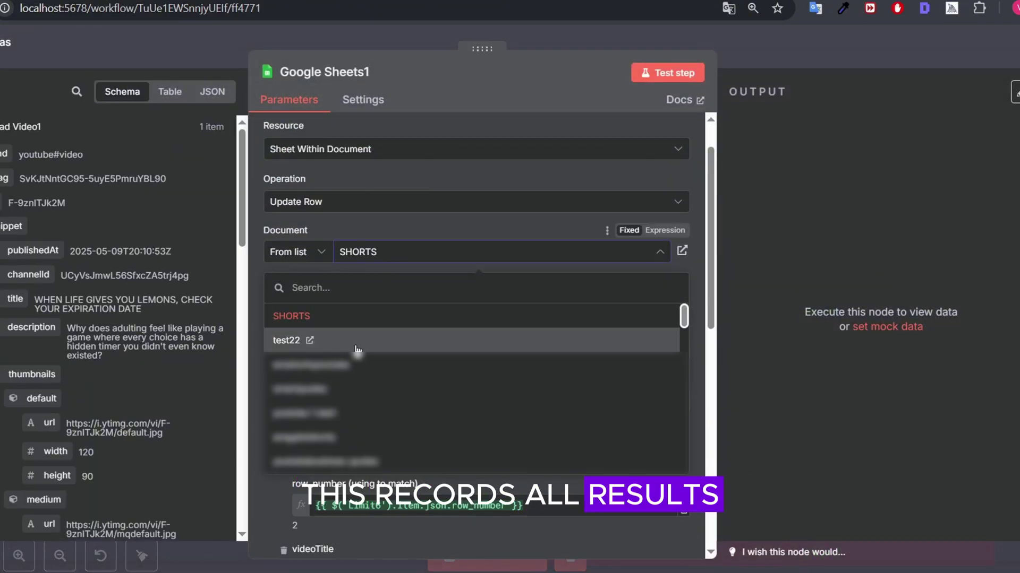
left_click(355, 348)
left_click(419, 353)
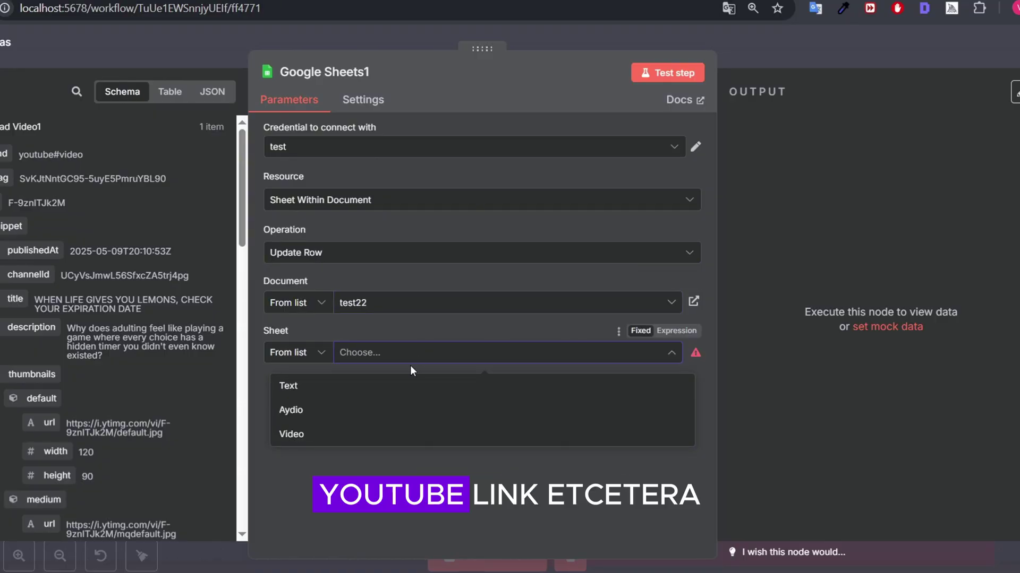
left_click(414, 385)
scroll(306, 313, "down", 3)
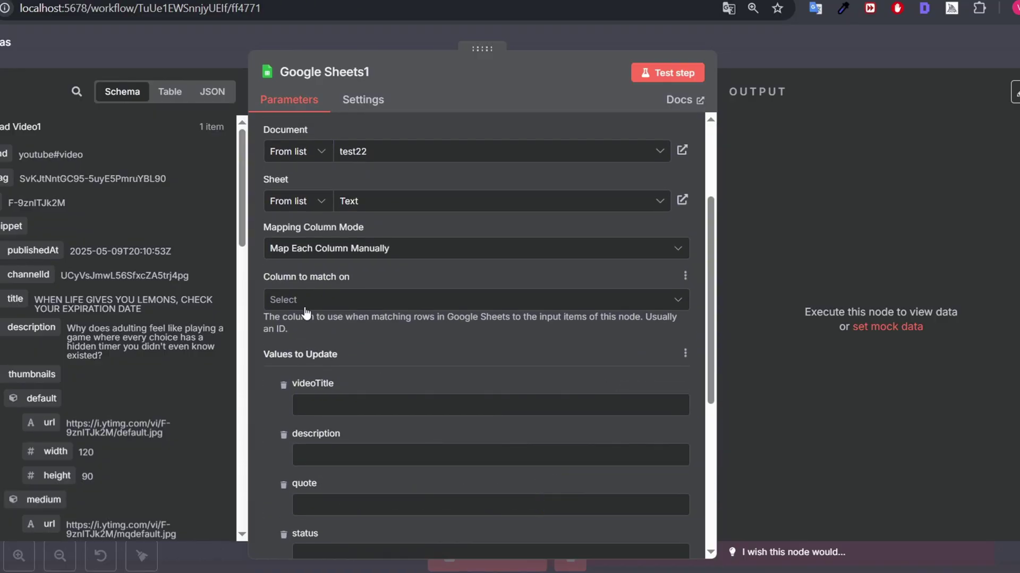
left_click(306, 305)
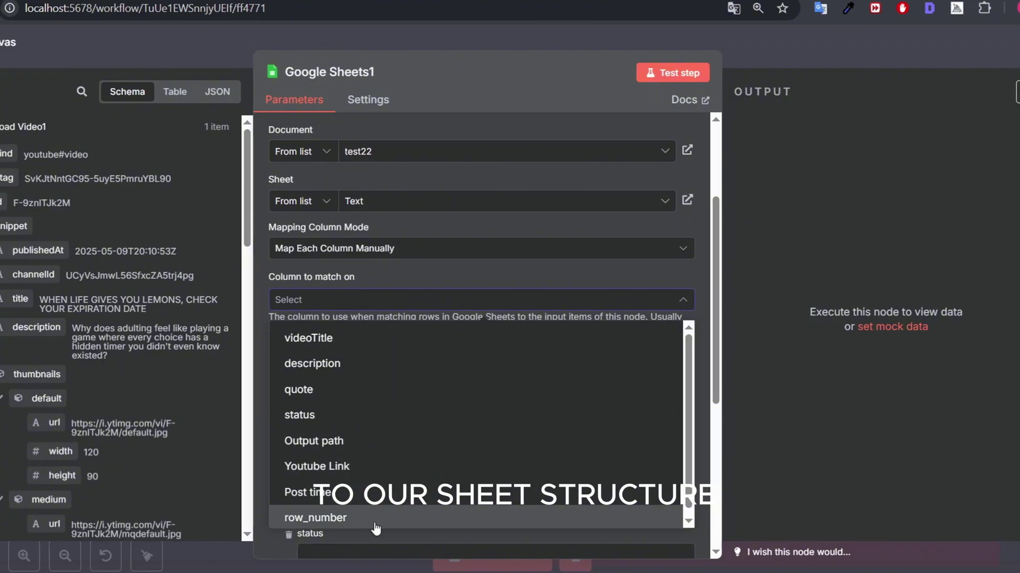
left_click(375, 525)
Map Limit6's row_number into the row_number field.
scroll(345, 318, "down", 3)
left_click(217, 92)
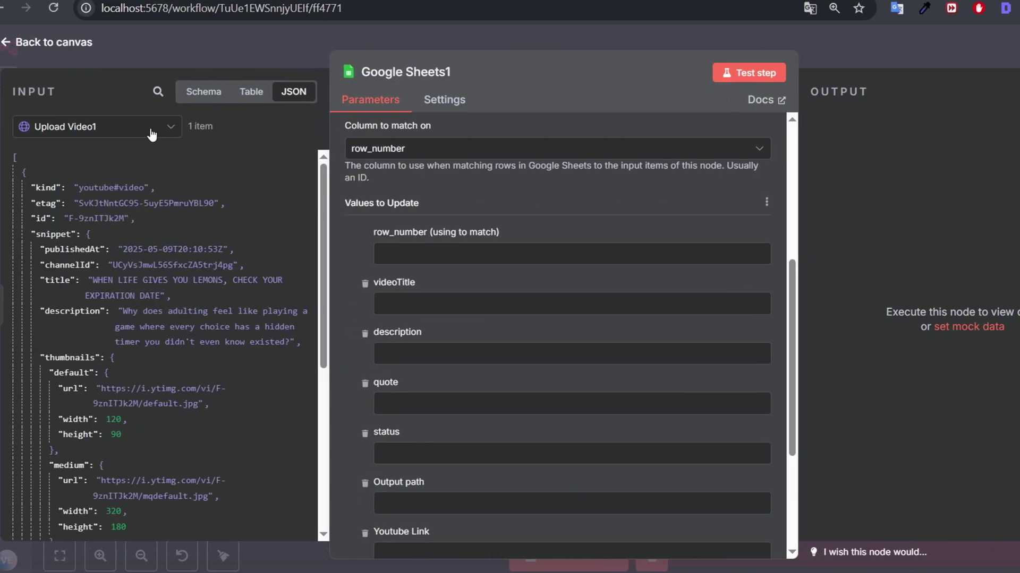
left_click(151, 133)
left_click(53, 370)
left_click_drag(65, 188, 435, 272)
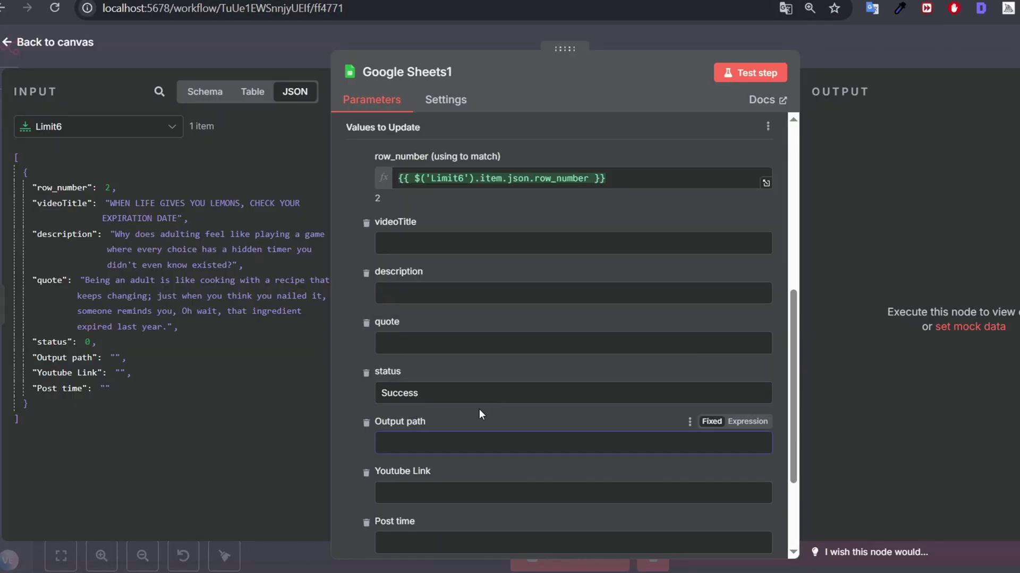
Set Output path to './' followed by GenerateRandomFileID's File Name.
type("./")
left_click(64, 128)
scroll(134, 257, "down", 1)
scroll(141, 287, "up", 5)
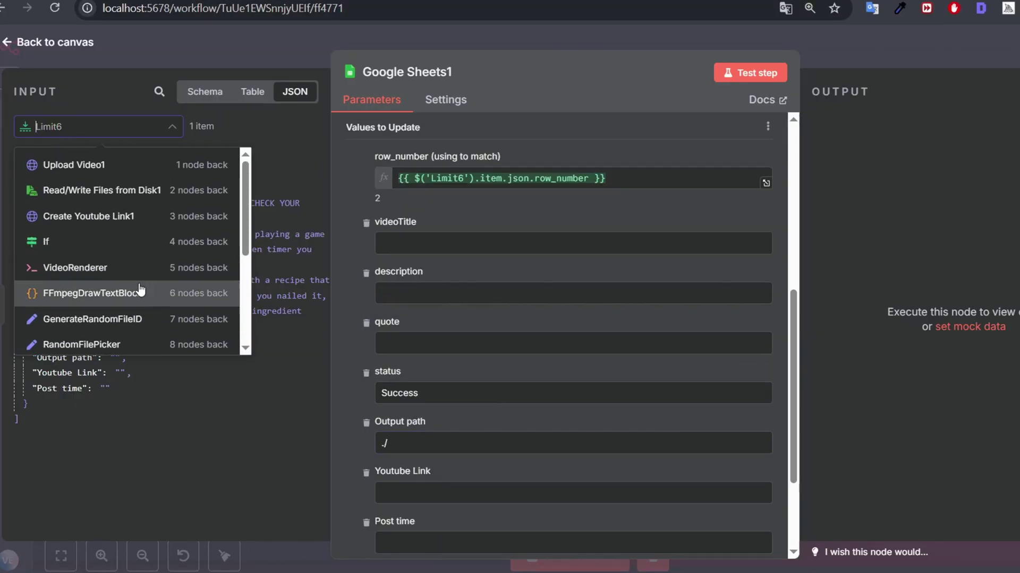
scroll(141, 244, "down", 1)
left_click(139, 253)
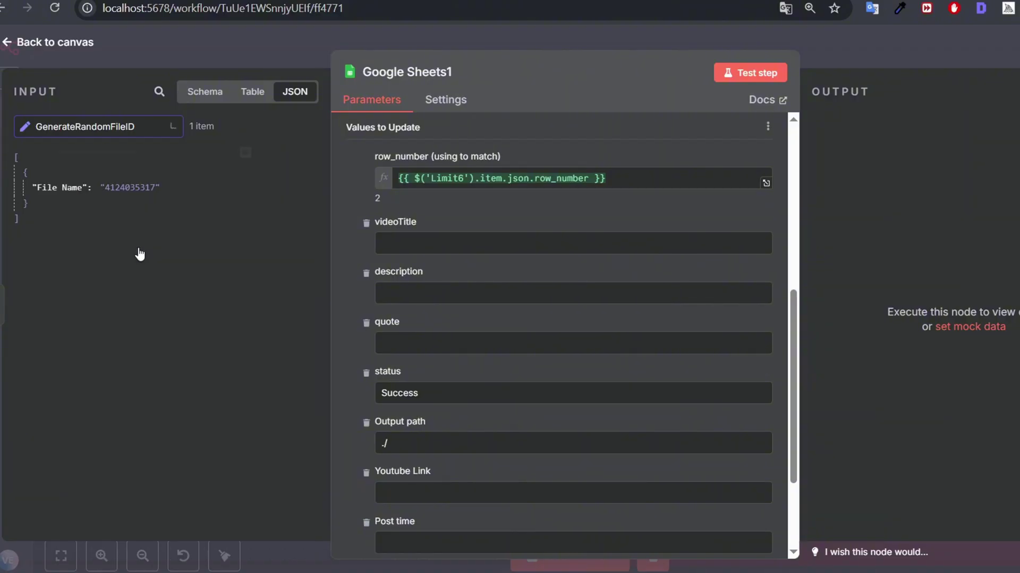
left_click_drag(71, 190, 414, 444)
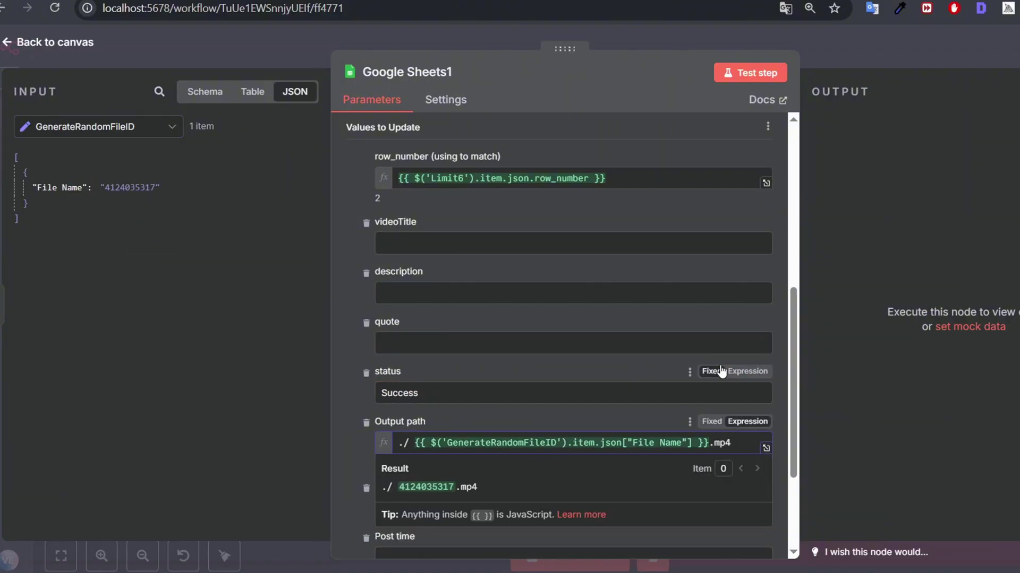
left_click(642, 377)
left_click(436, 435)
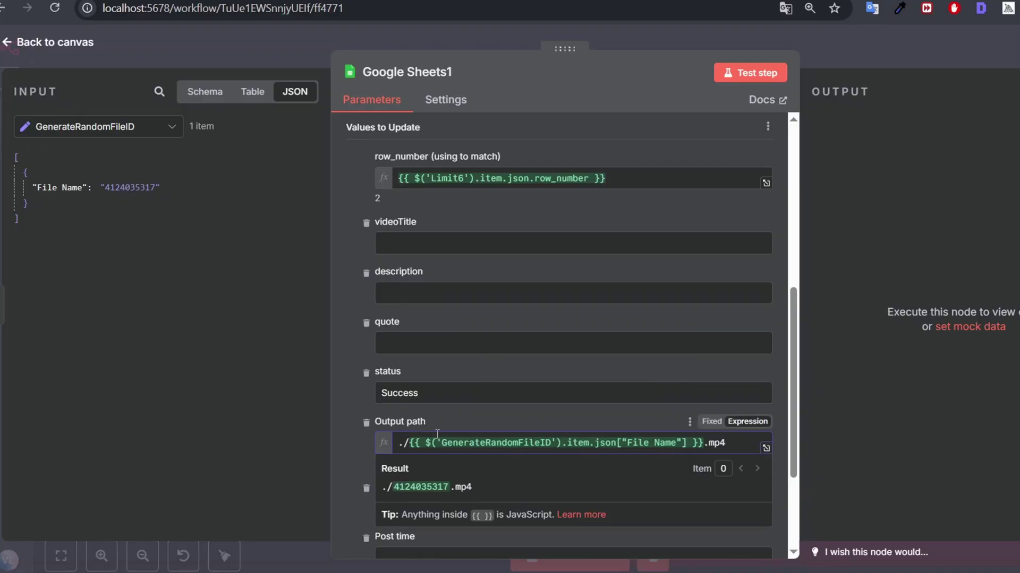
left_click(597, 368)
Make Youtube Link an expression and set Post time to {{ $now }}.
scroll(552, 390, "down", 3)
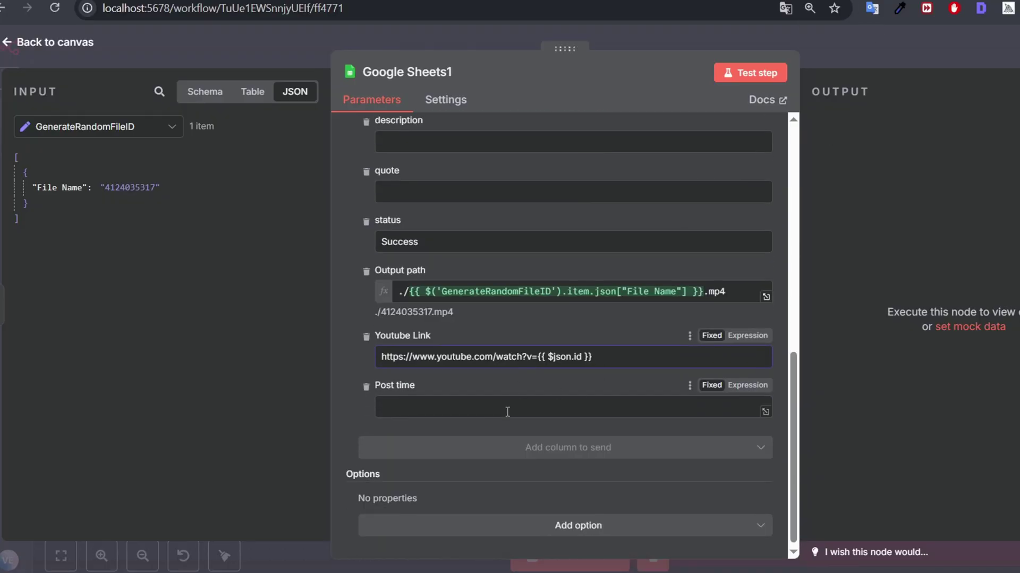
left_click(753, 336)
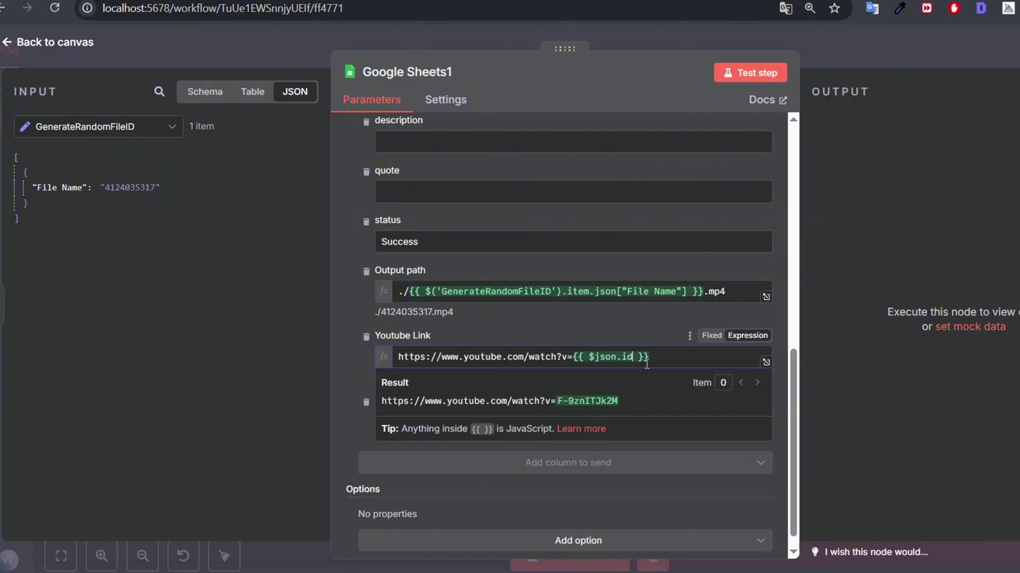
left_click(690, 334)
left_click(759, 403)
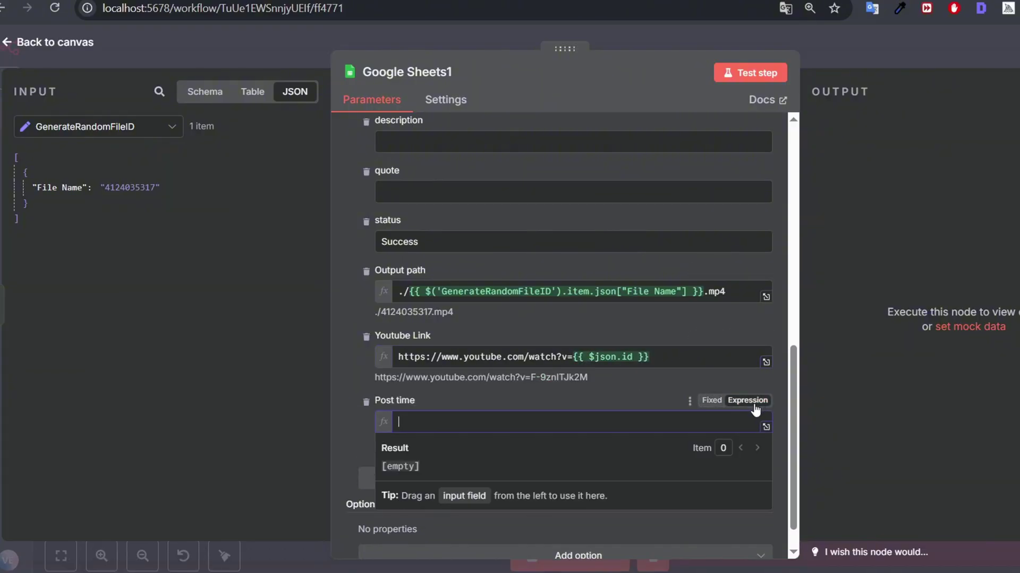
left_click_drag(656, 357, 597, 361)
key("ctrl+c")
left_click(597, 334)
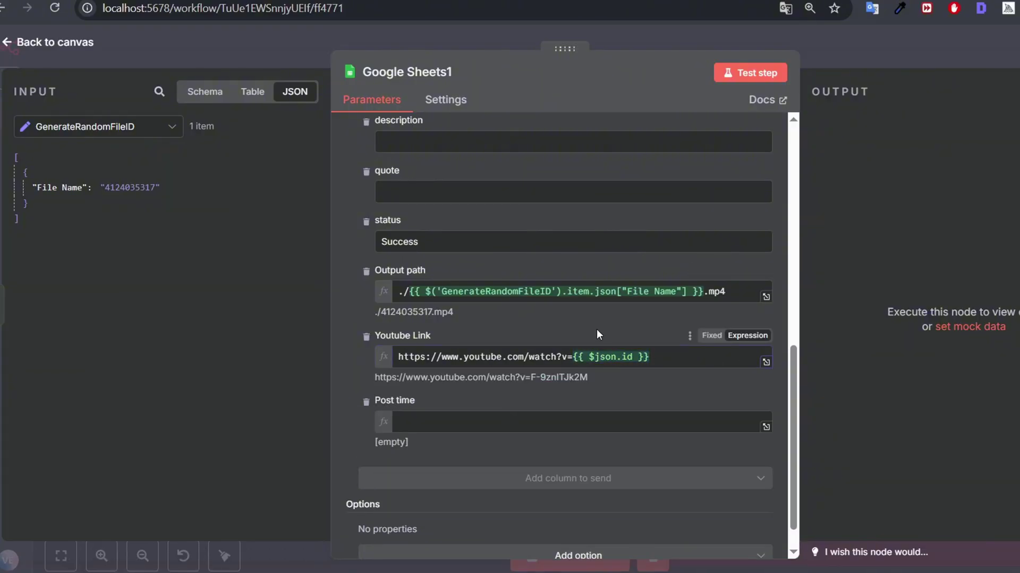
left_click(455, 425)
key("ctrl+v")
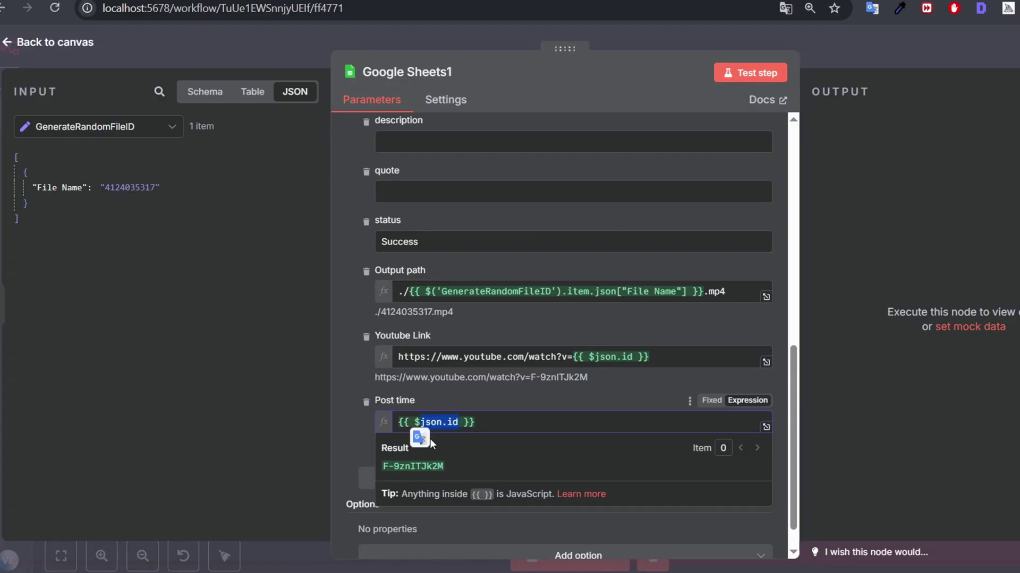
type("$now")
key("Escape")
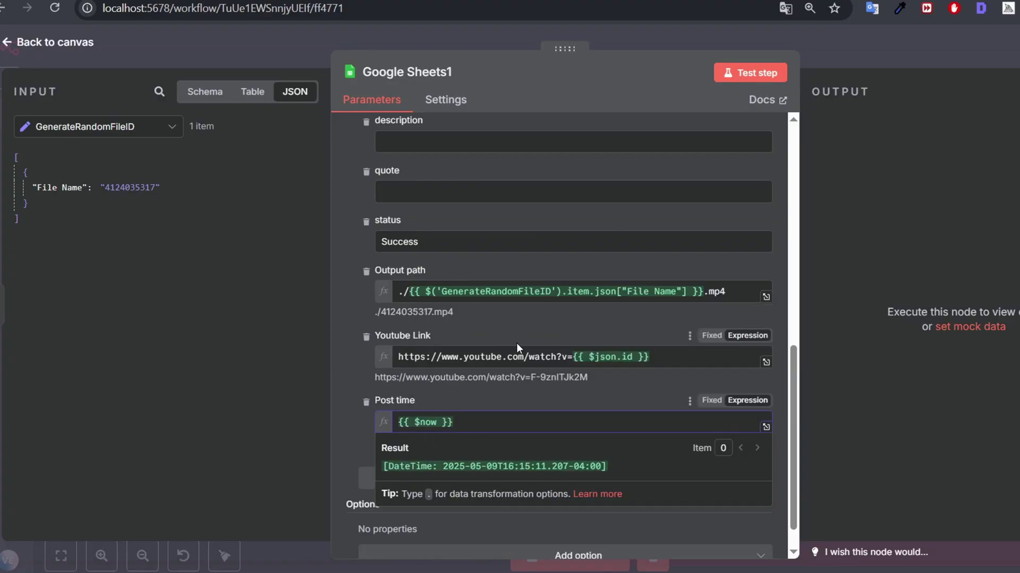
left_click(516, 342)
scroll(502, 373, "down", 1)
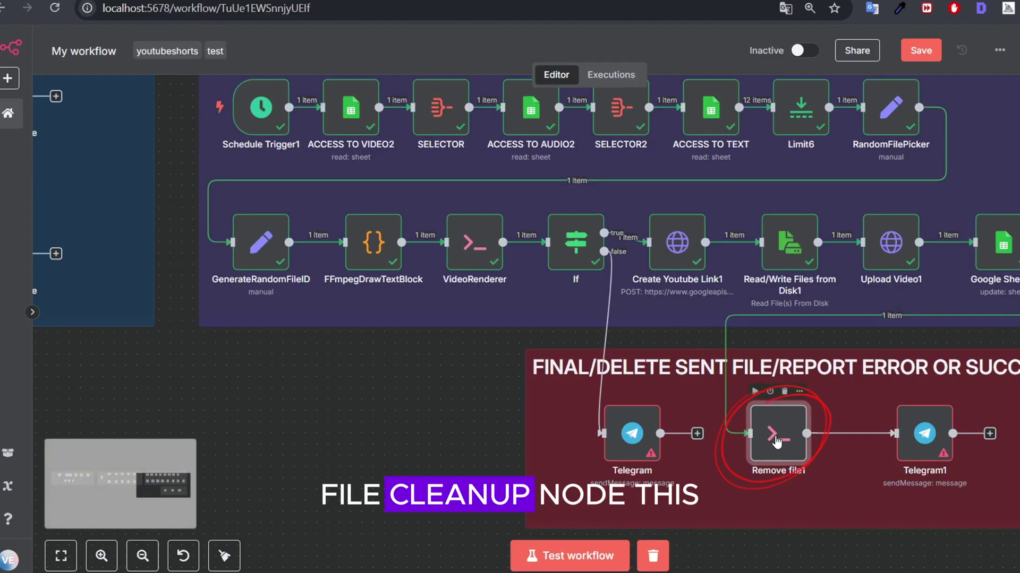
Run Remove file1 to delete 4124035317.mp4 with rm (exit code 0), then return to the canvas.
double_click(777, 431)
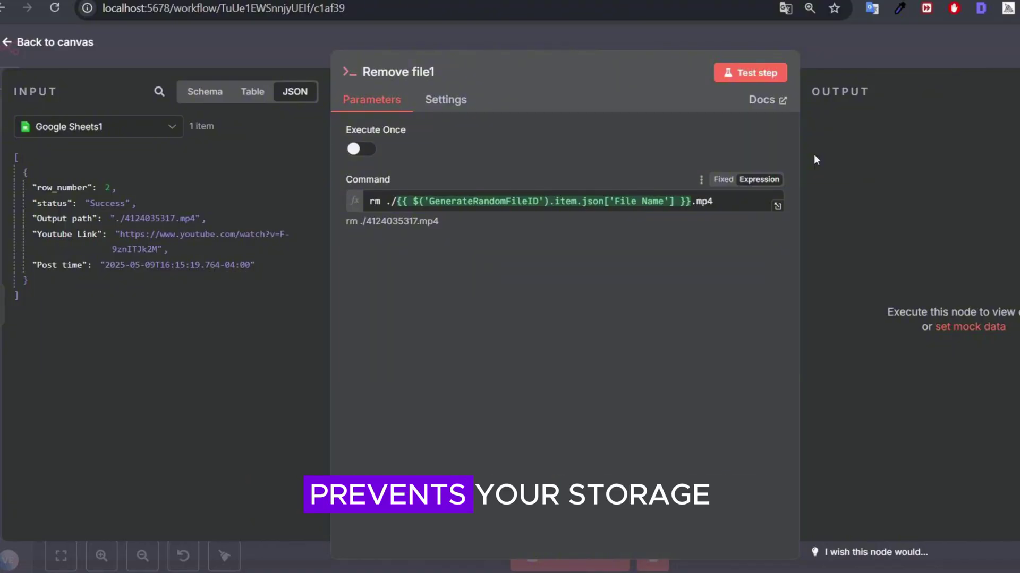
left_click(749, 73)
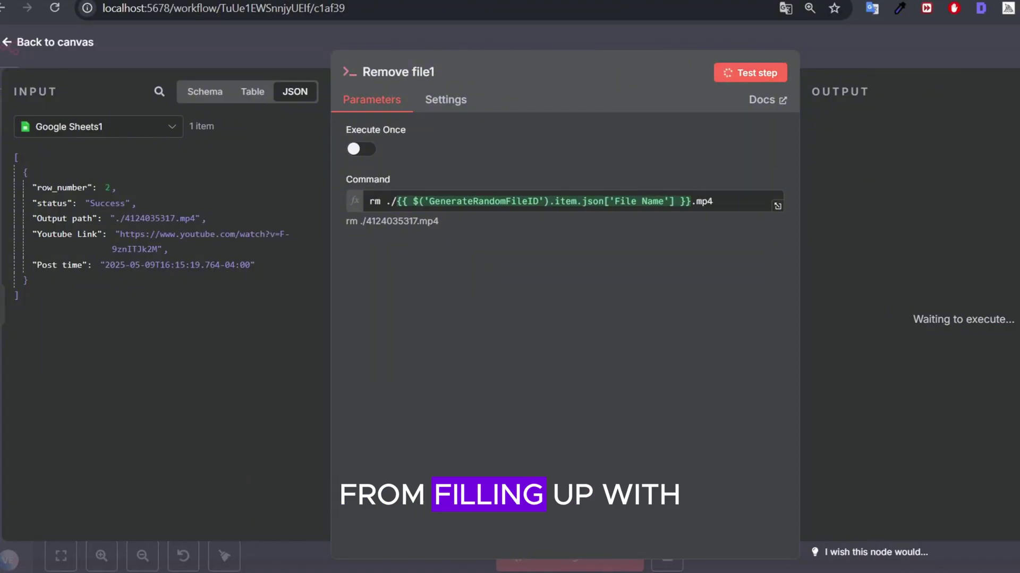
left_click(945, 53)
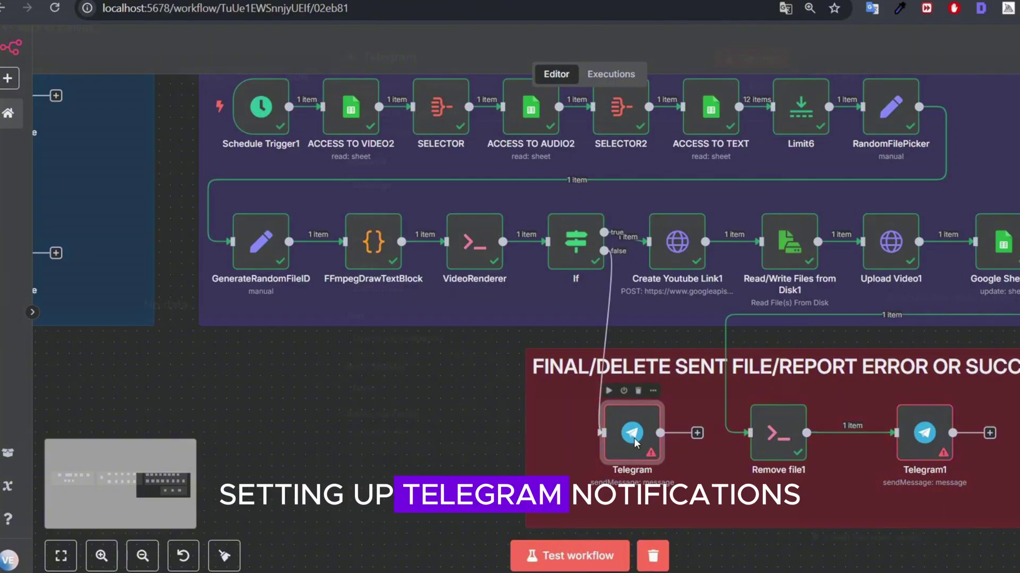
Create a Telegram API credential named 'test' from the new BotFather bot's access token in the Telegram node.
double_click(634, 439)
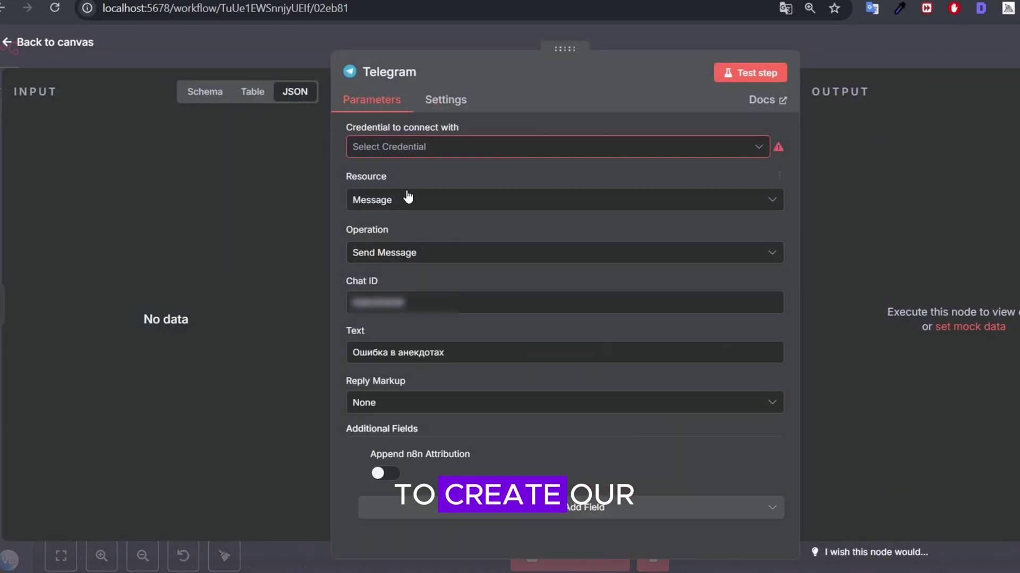
left_click(420, 146)
left_click(429, 182)
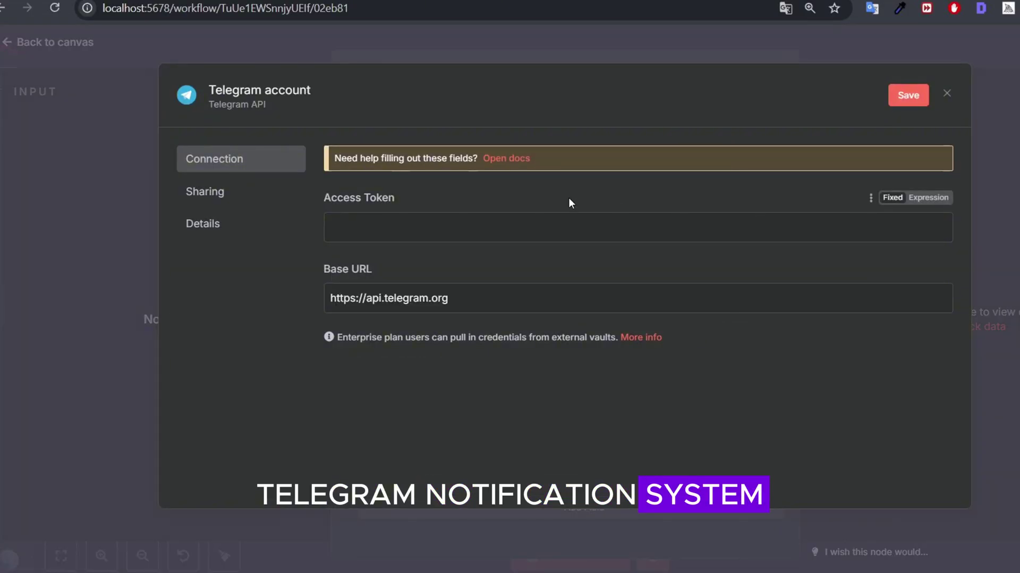
key("alt+Tab")
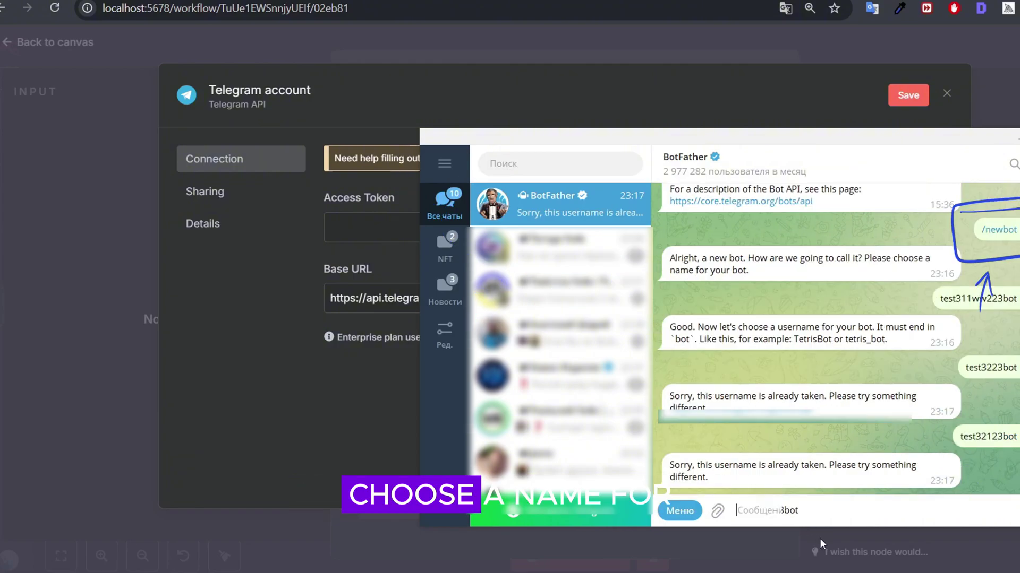
key("Return")
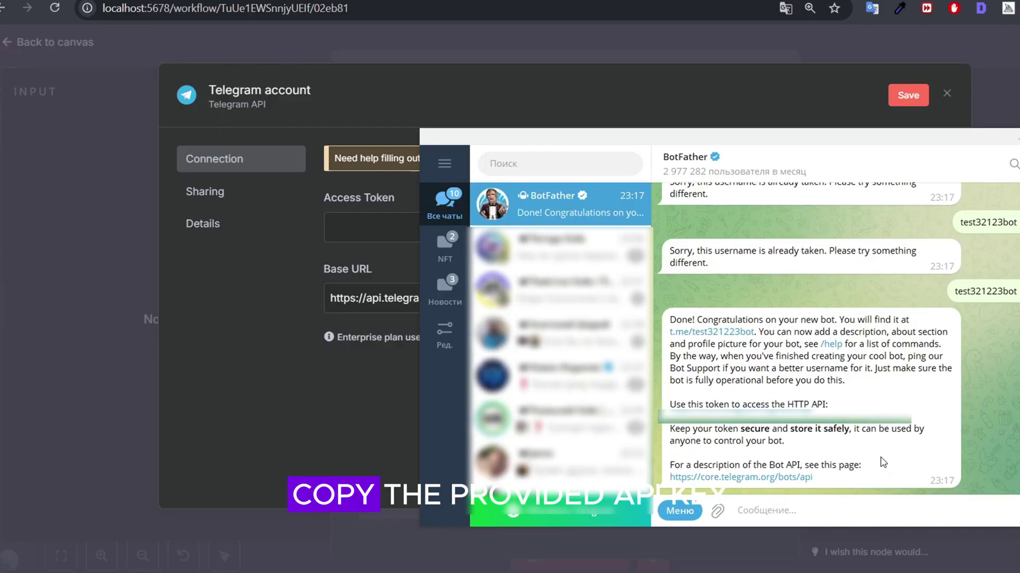
left_click(874, 419)
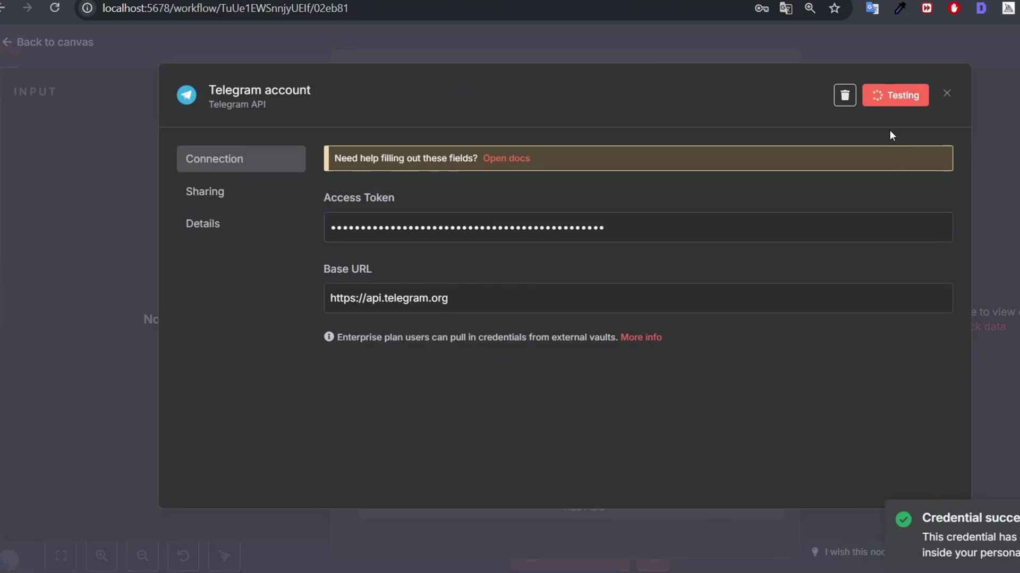
left_click(305, 94)
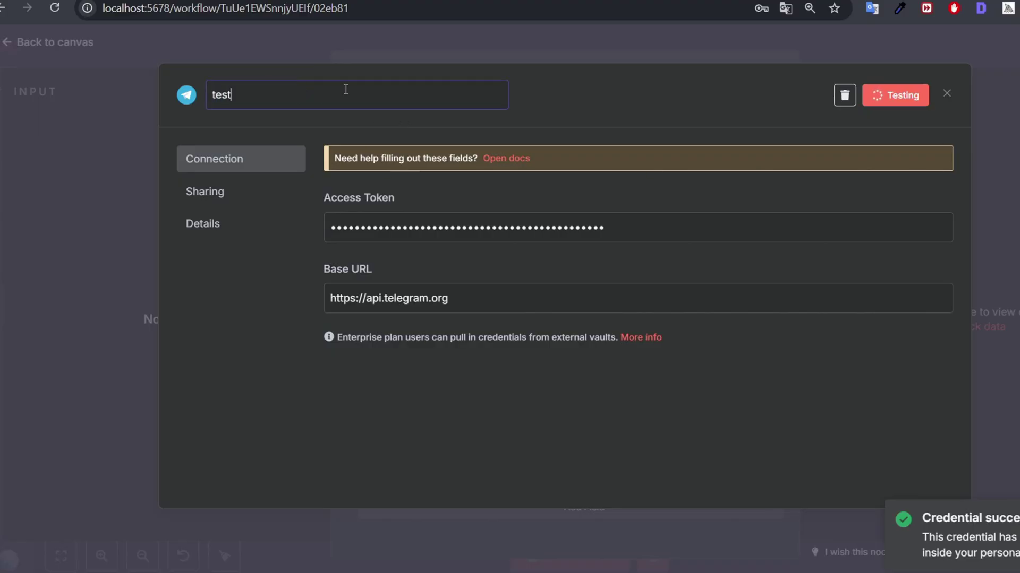
key("Return")
key("Escape")
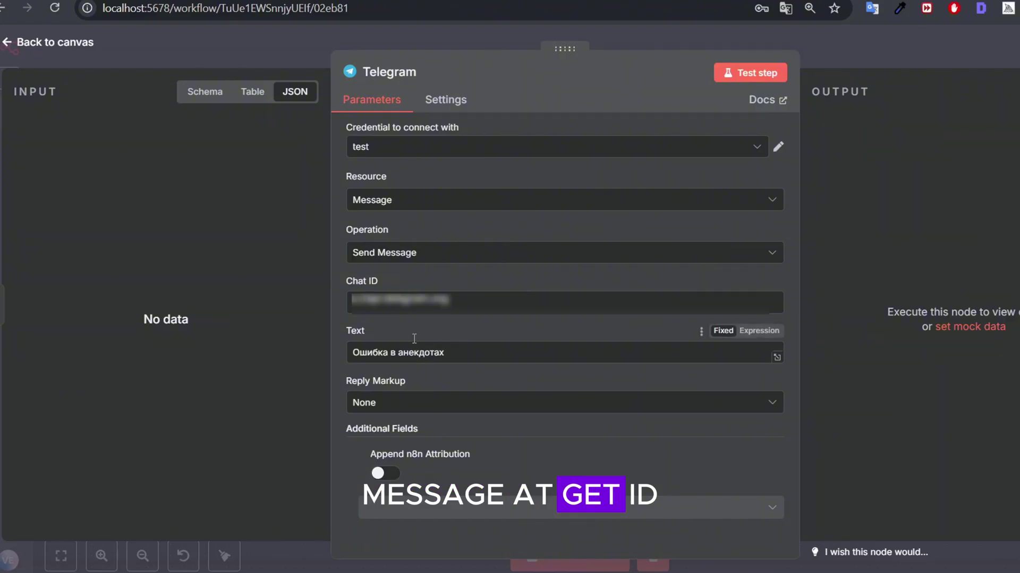
mouse_move(385, 283)
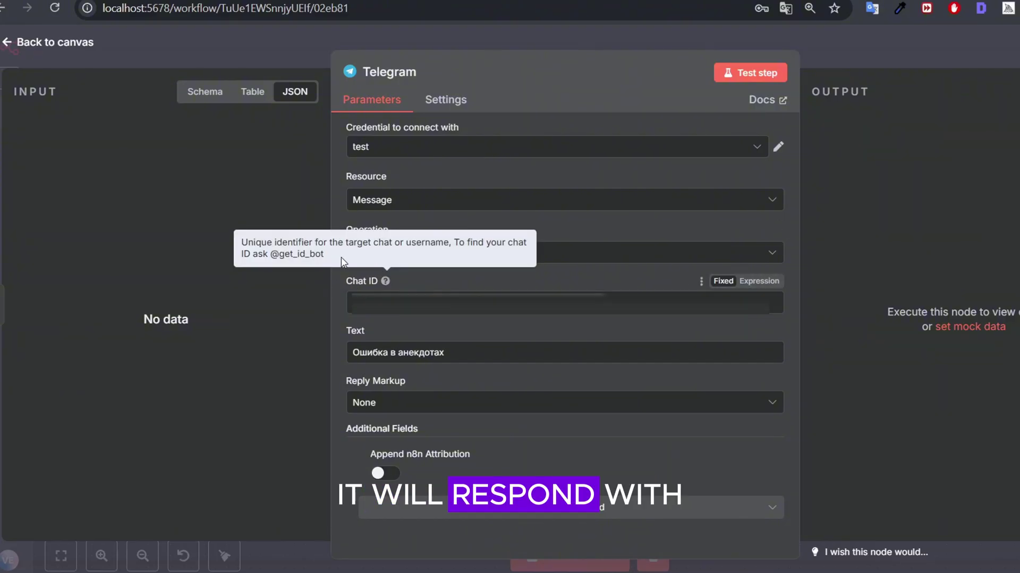
left_click_drag(324, 254, 268, 253)
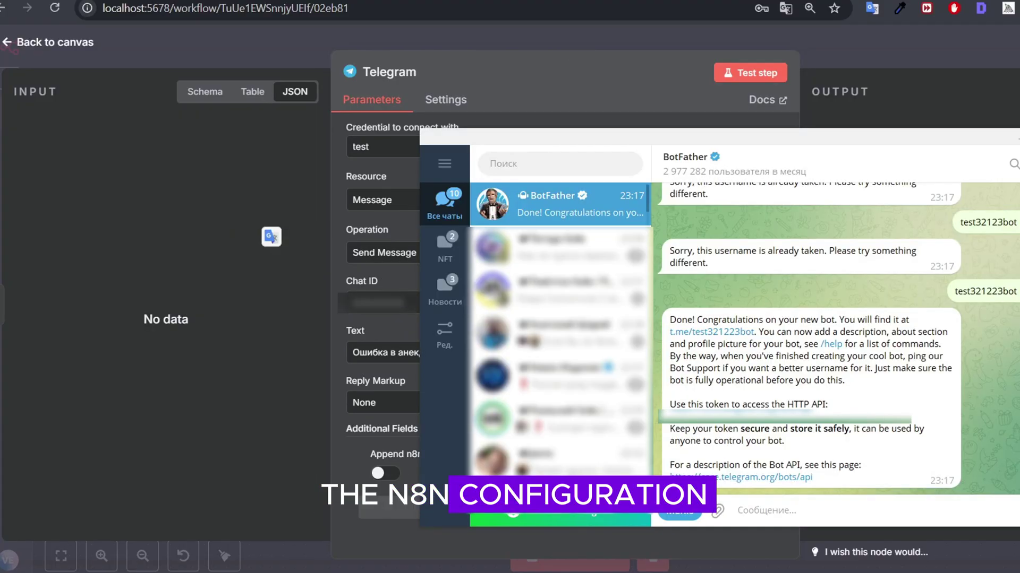
left_click(745, 334)
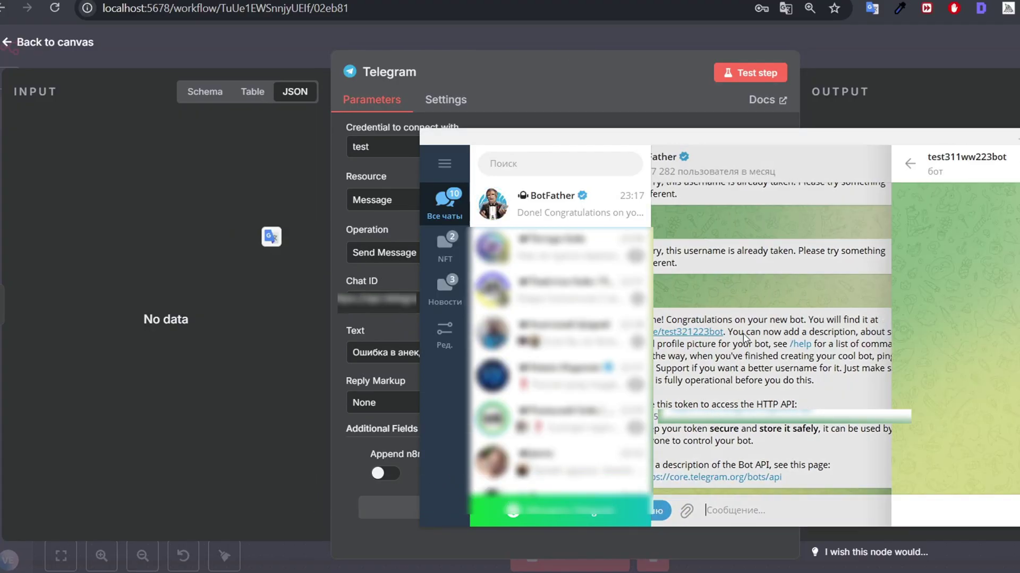
left_click(843, 512)
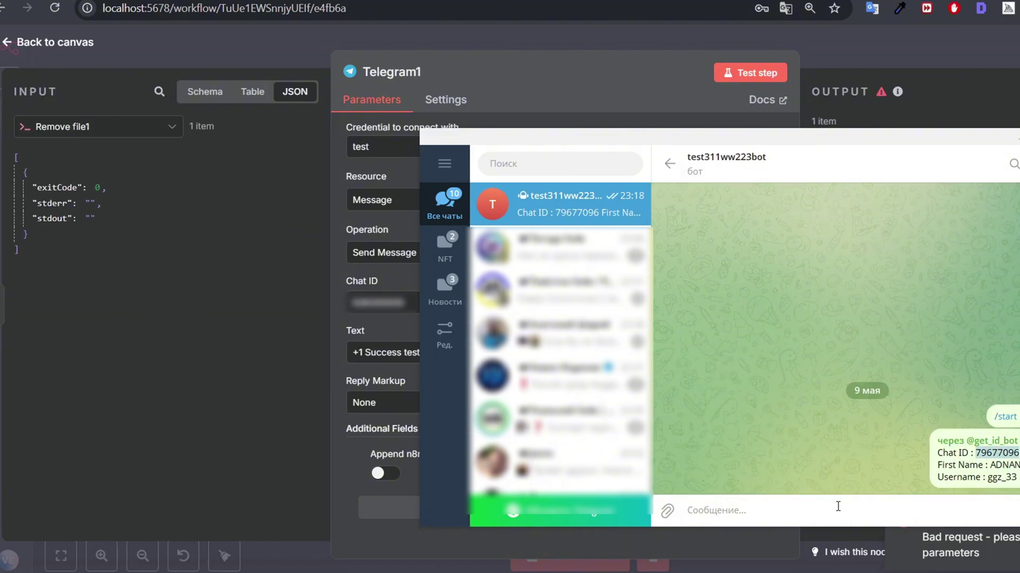
key("Return")
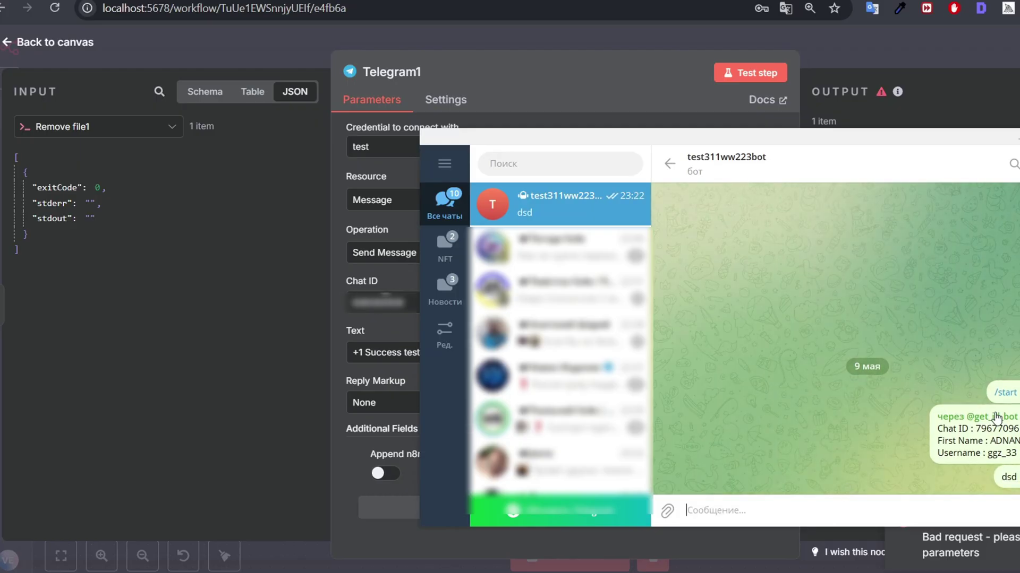
left_click(834, 514)
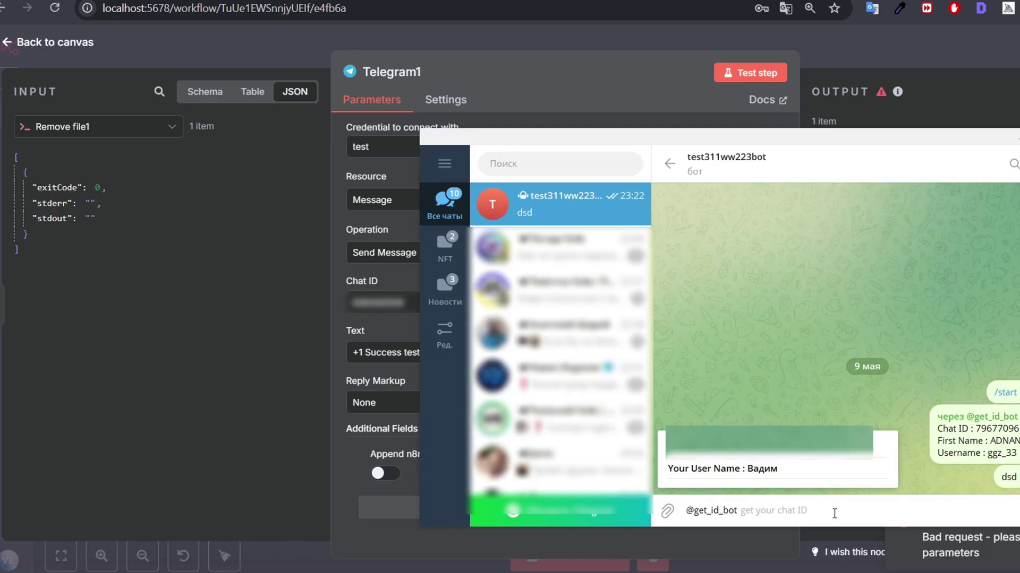
left_click(771, 460)
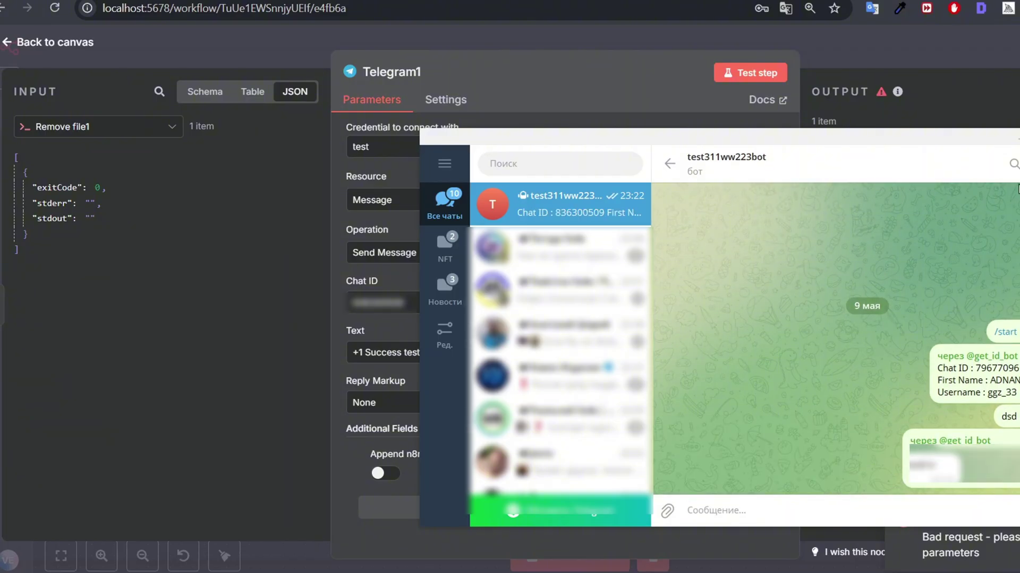
key("alt+Tab")
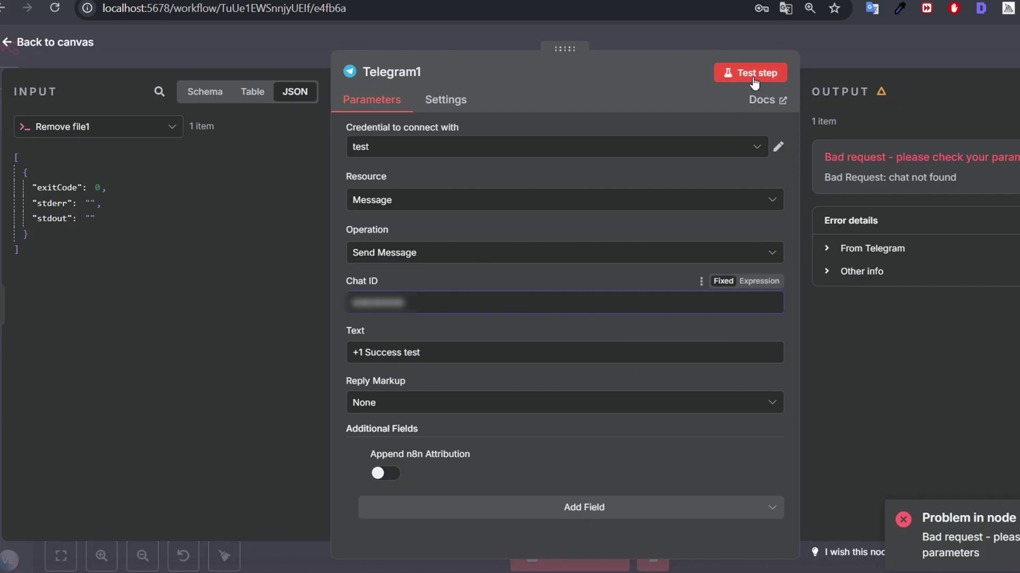
left_click(754, 80)
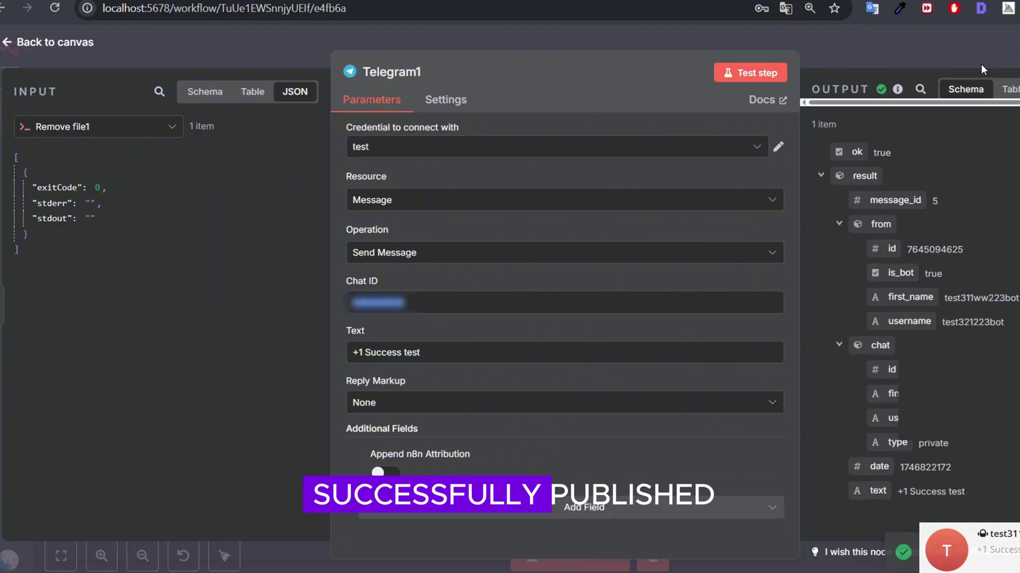
Clear the old 'Ошибка в анекдотах' text from the error-branch Telegram node's message field.
left_click(917, 52)
double_click(632, 433)
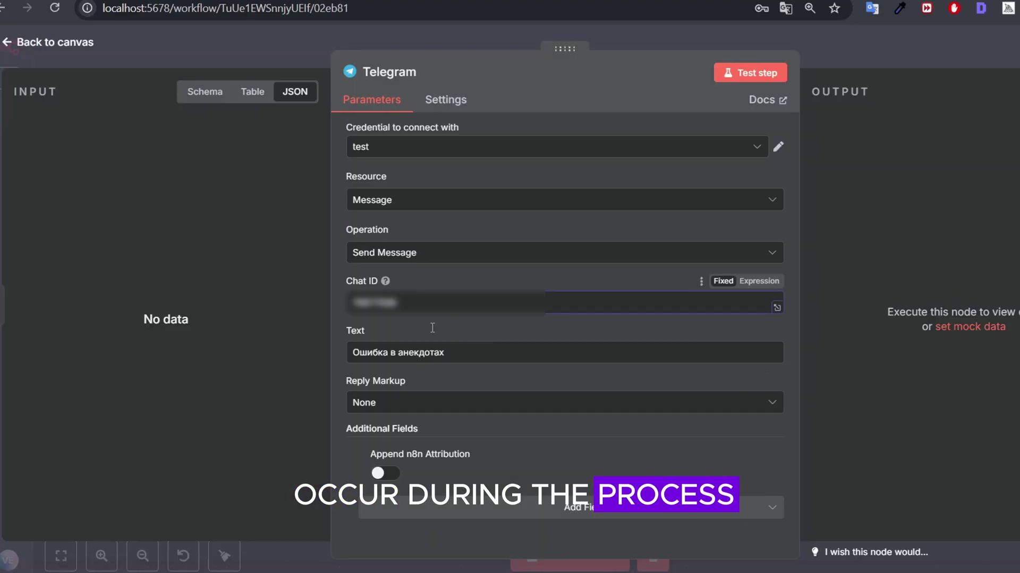
double_click(440, 352)
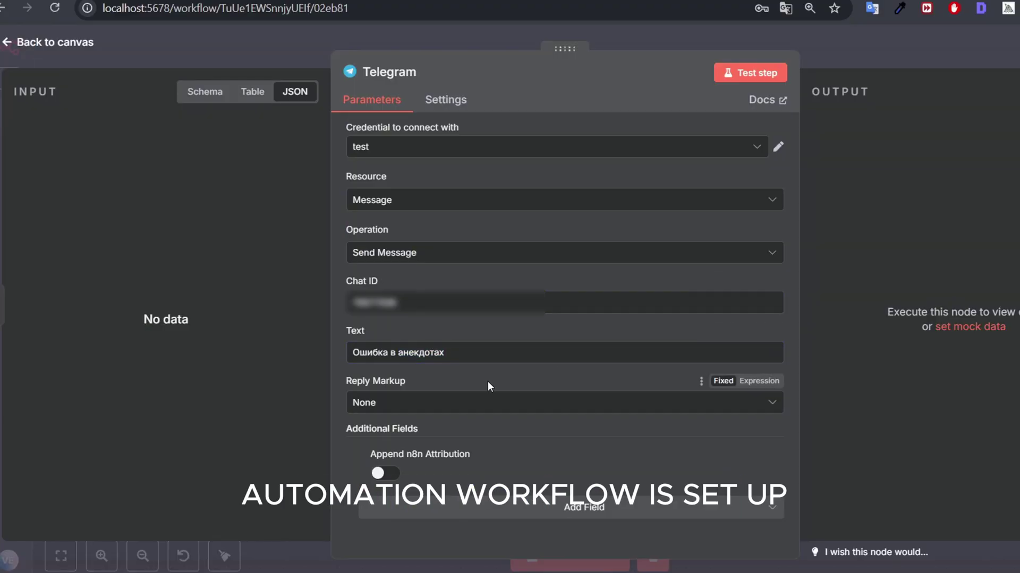
triple_click(499, 352)
key("BackSpace")
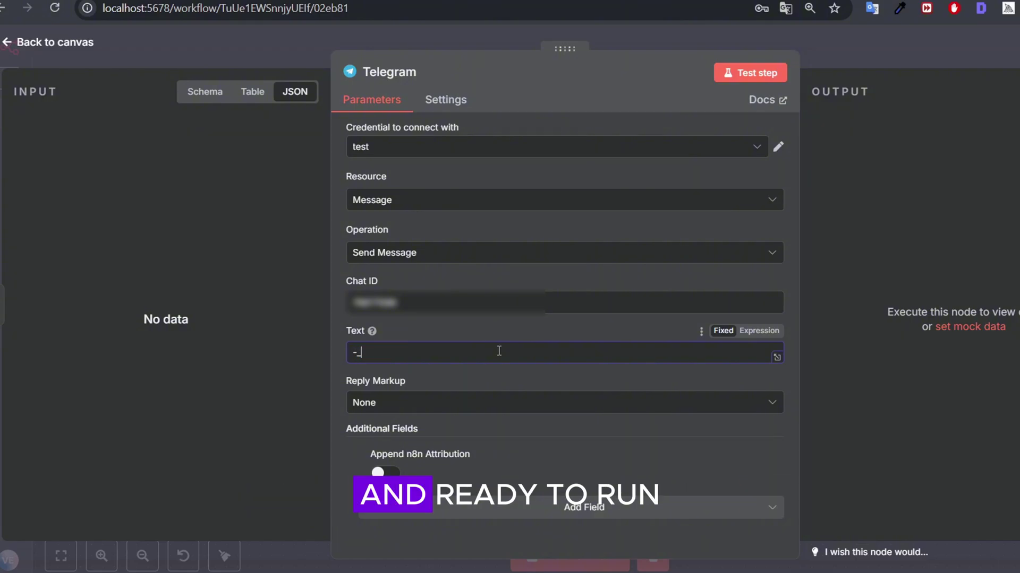
key("Escape")
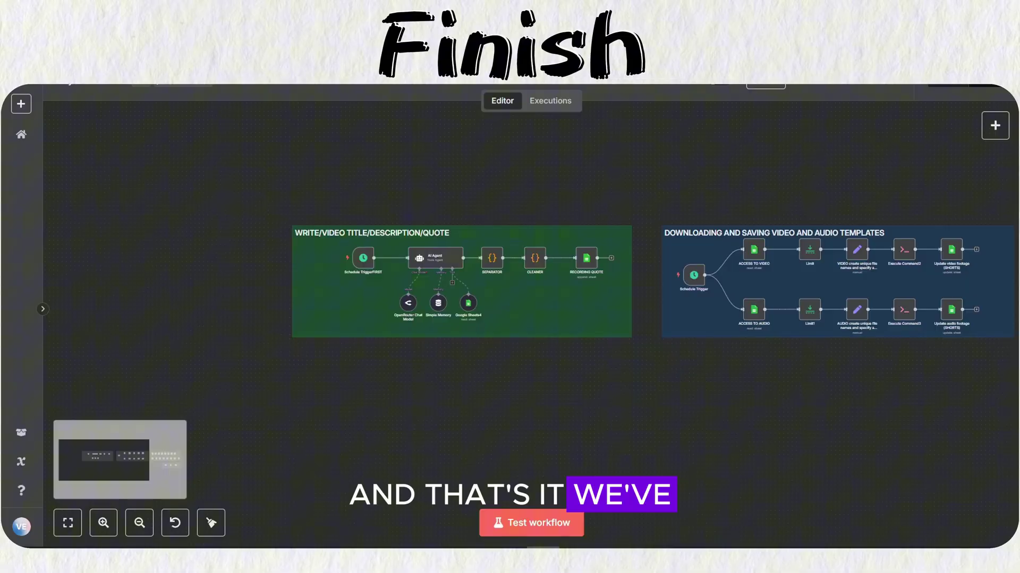
scroll(531, 282, "right", 8)
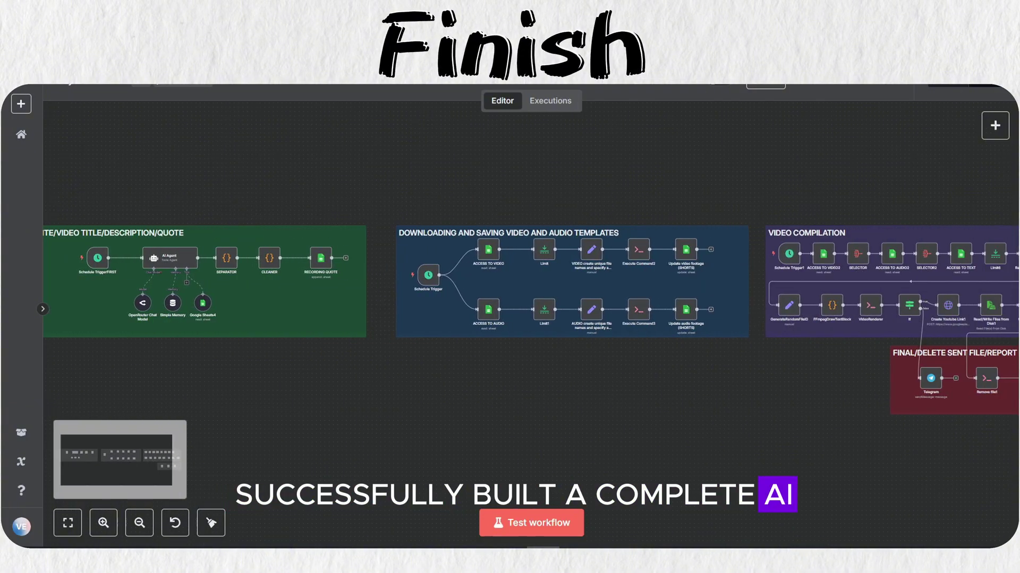
scroll(531, 281, "right", 3)
scroll(531, 282, "right", 2)
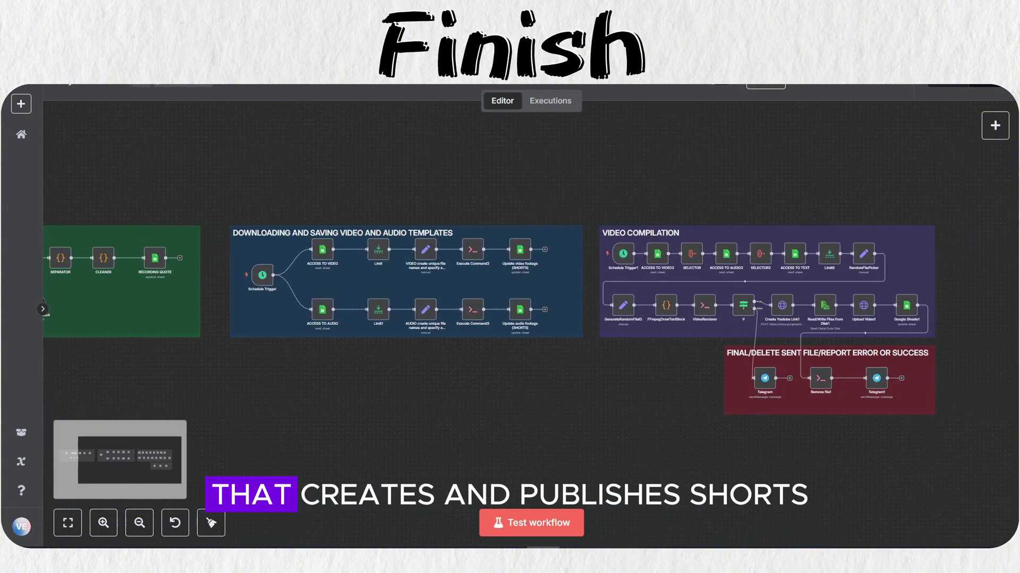
scroll(531, 281, "right", 1)
scroll(531, 281, "left", 1)
scroll(531, 282, "left", 8)
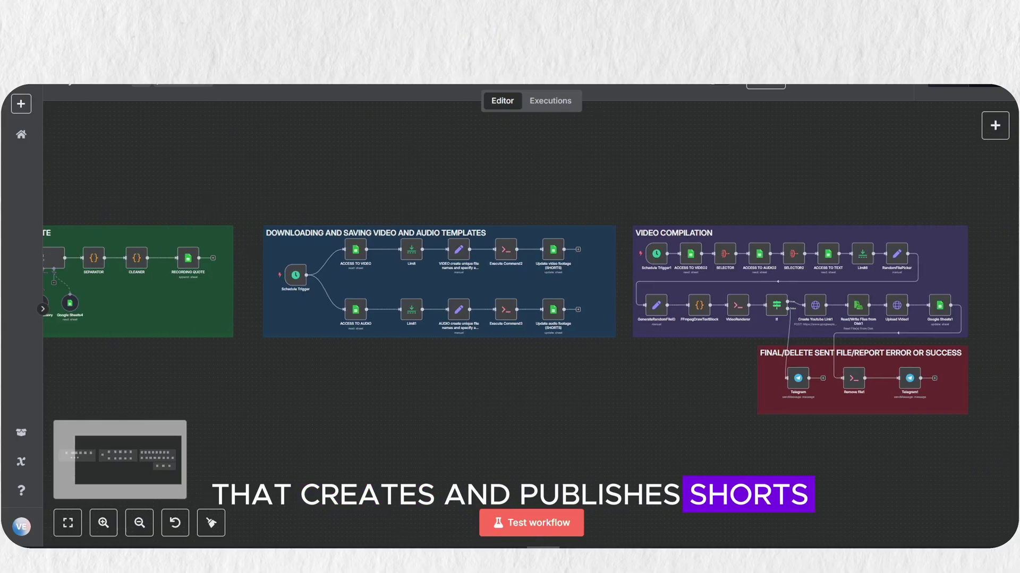
scroll(531, 281, "down", 2)
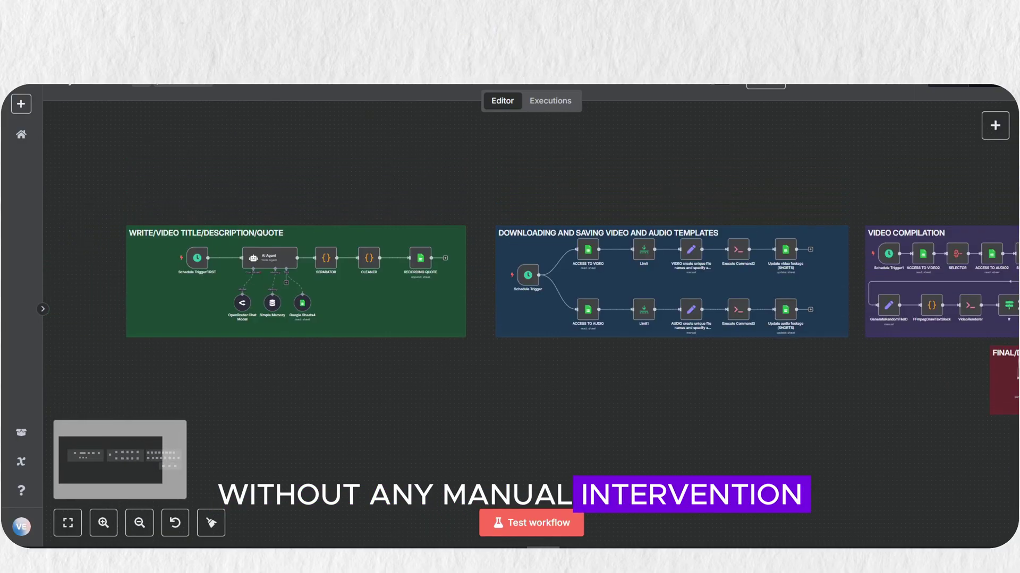
scroll(432, 364, "down", 1)
scroll(531, 282, "up", 1)
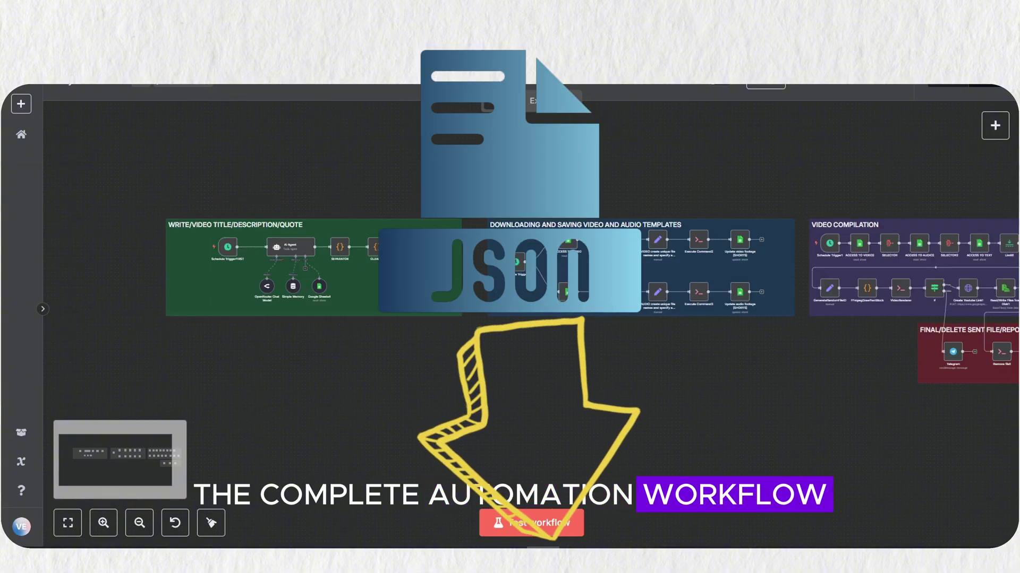
scroll(531, 281, "right", 2)
scroll(531, 282, "left", 3)
scroll(531, 282, "right", 2)
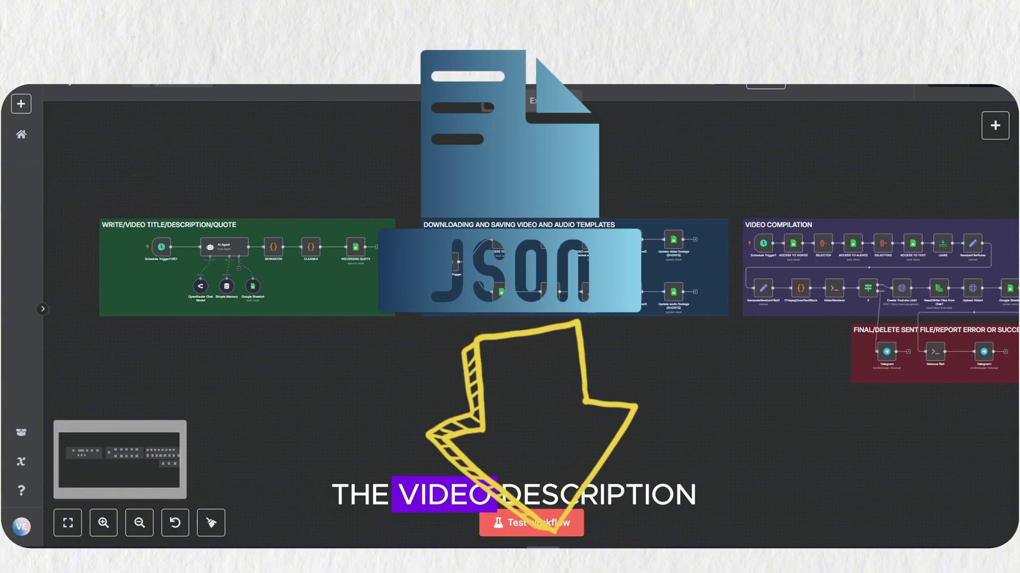
scroll(531, 281, "right", 1)
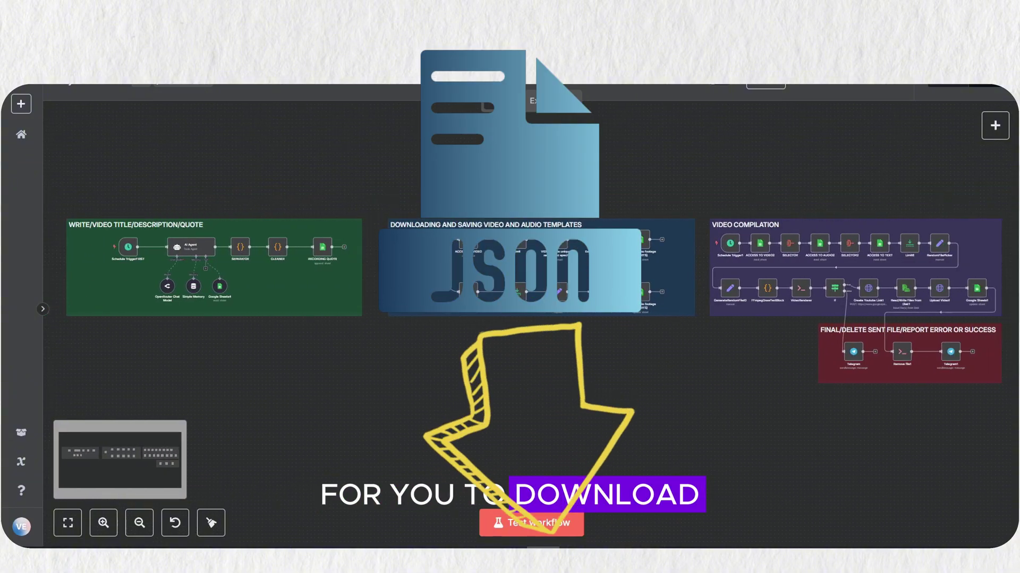